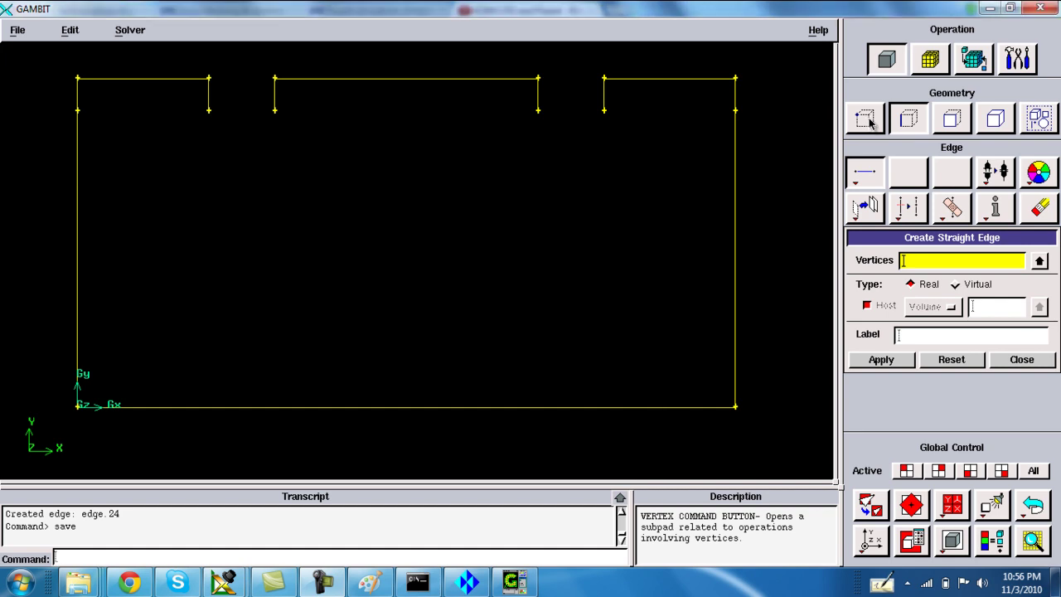
Step: Delete the long vertical edges and their short upper extensions on the right and left sides of the domain, including their lower geometry
click(869, 123)
click(902, 121)
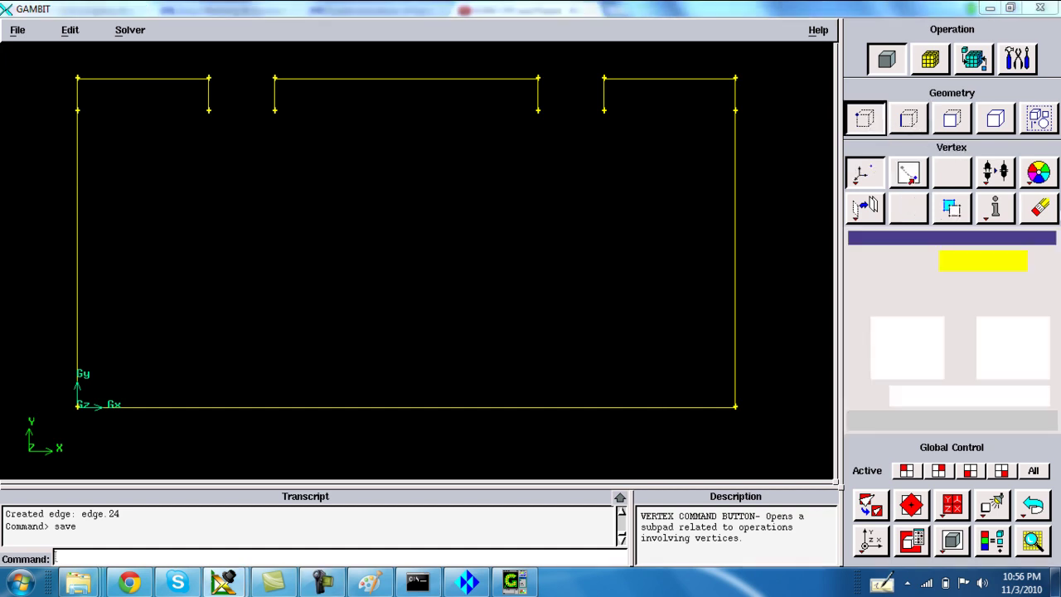
click(1041, 207)
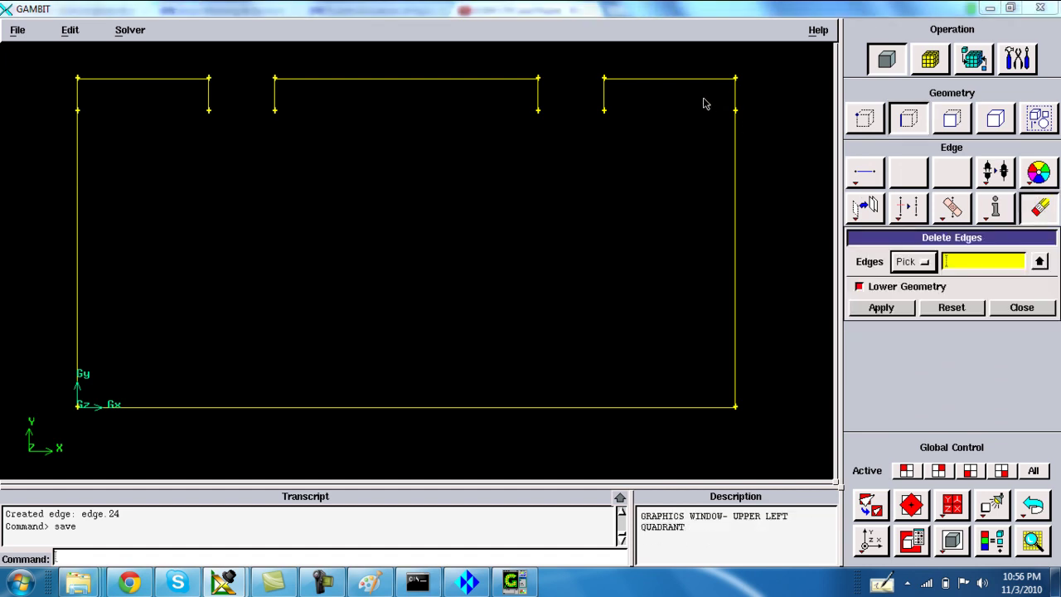
shift+click(779, 174)
shift+middle_click(779, 174)
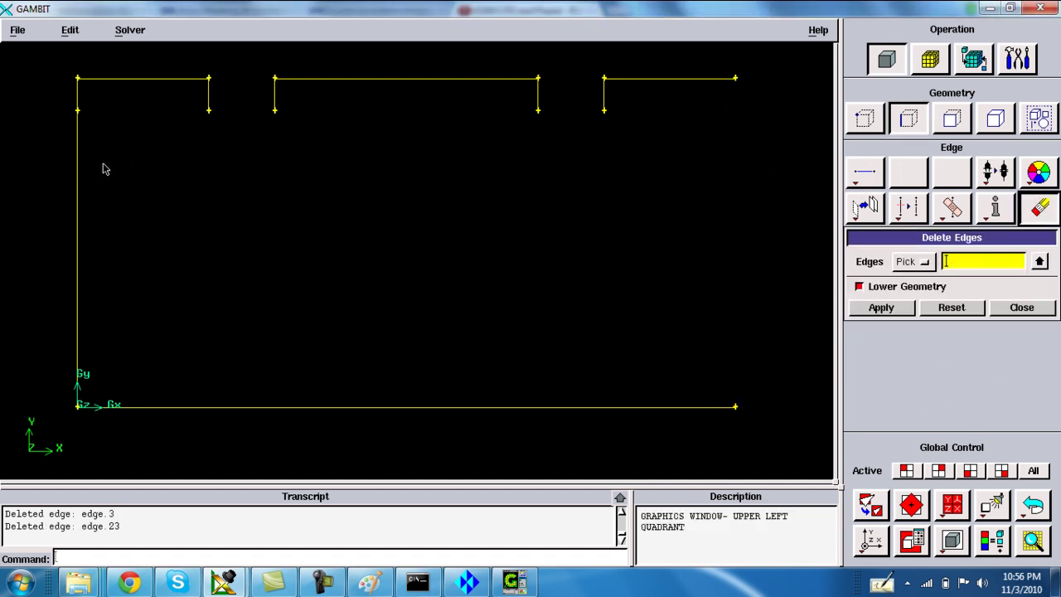
shift+click(124, 166)
shift+middle_click(126, 166)
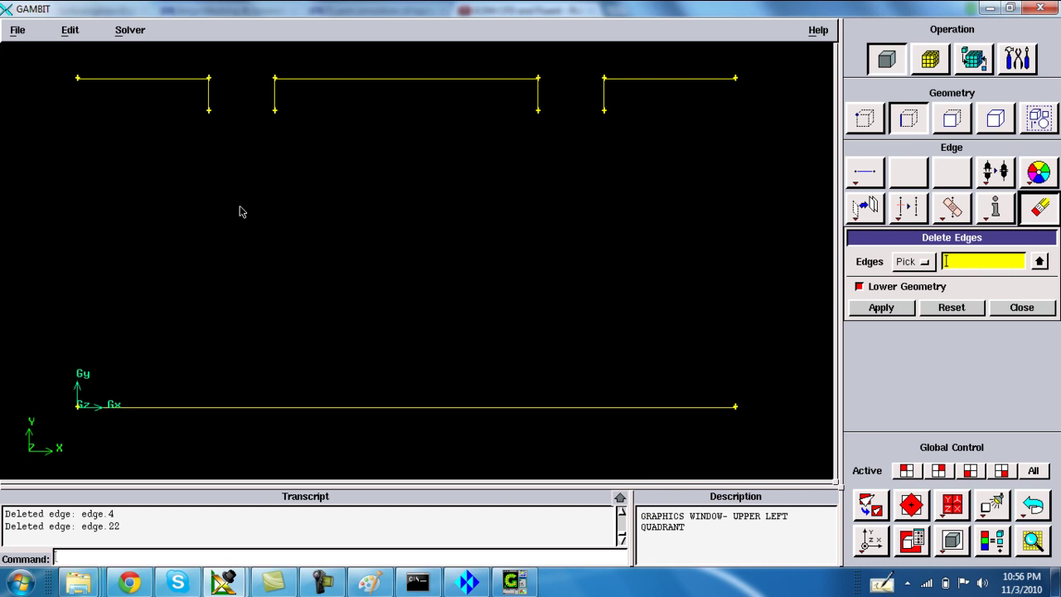
Step: Copy the four vertices at the lower ends of the openings' short vertical edges with a global y translation of -0.1
click(865, 118)
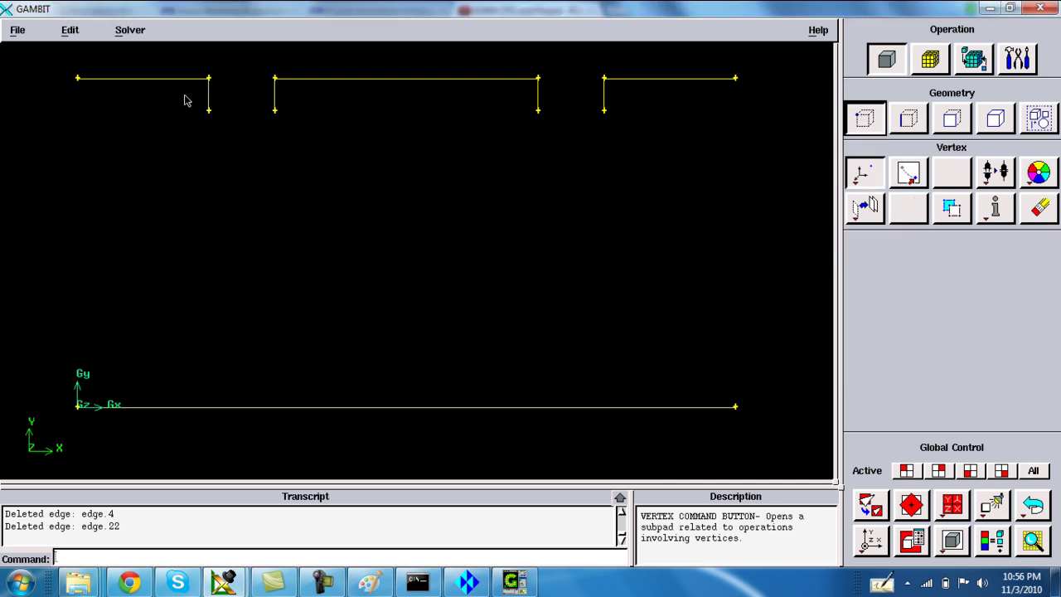
ctrl+drag(317, 141, 318, 142)
click(865, 206)
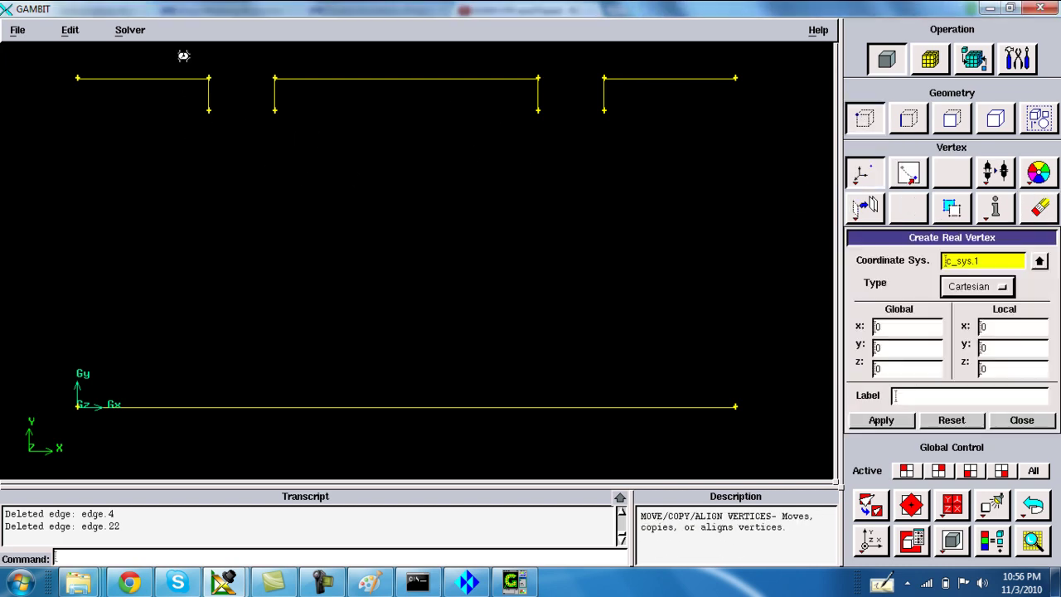
shift+drag(192, 101, 655, 180)
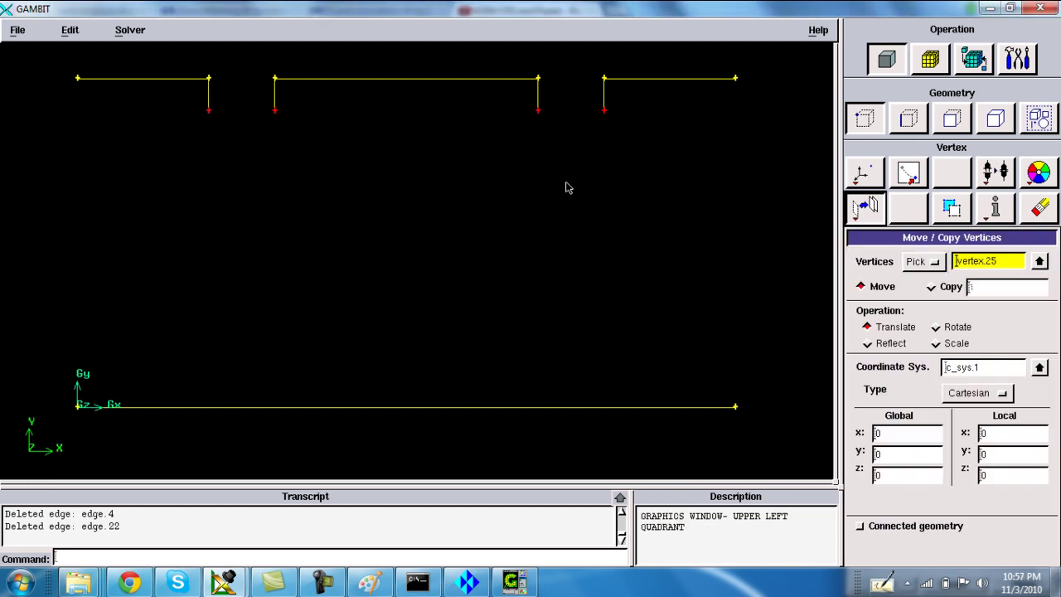
shift+right_click(503, 191)
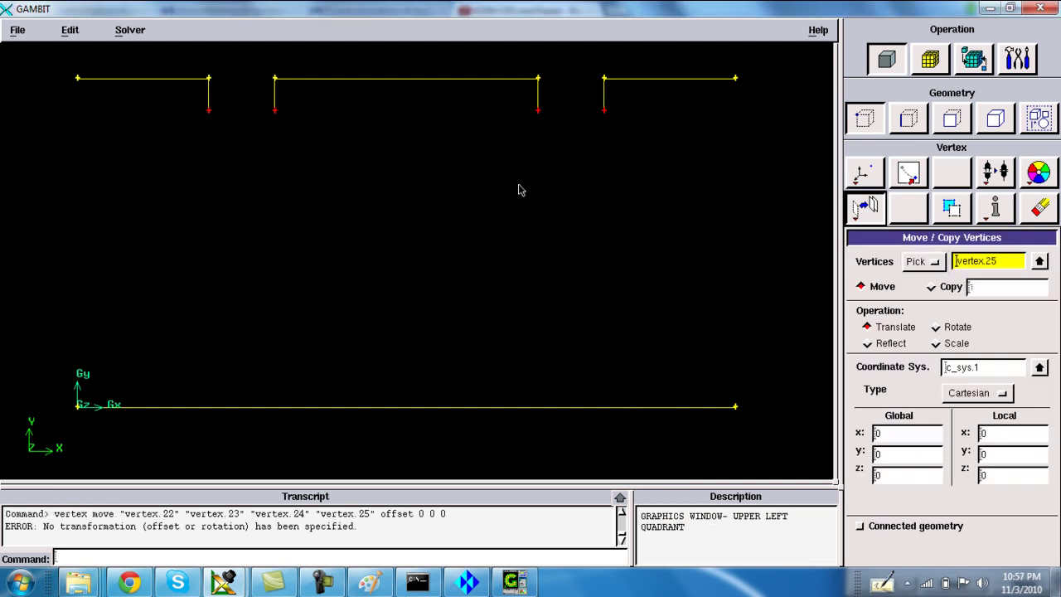
click(890, 454)
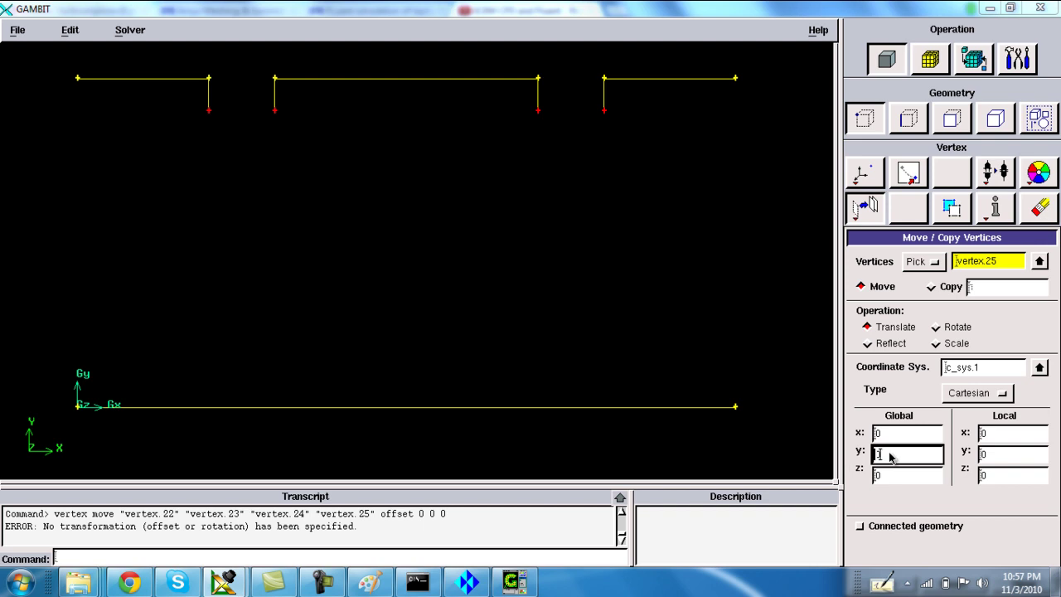
click(930, 286)
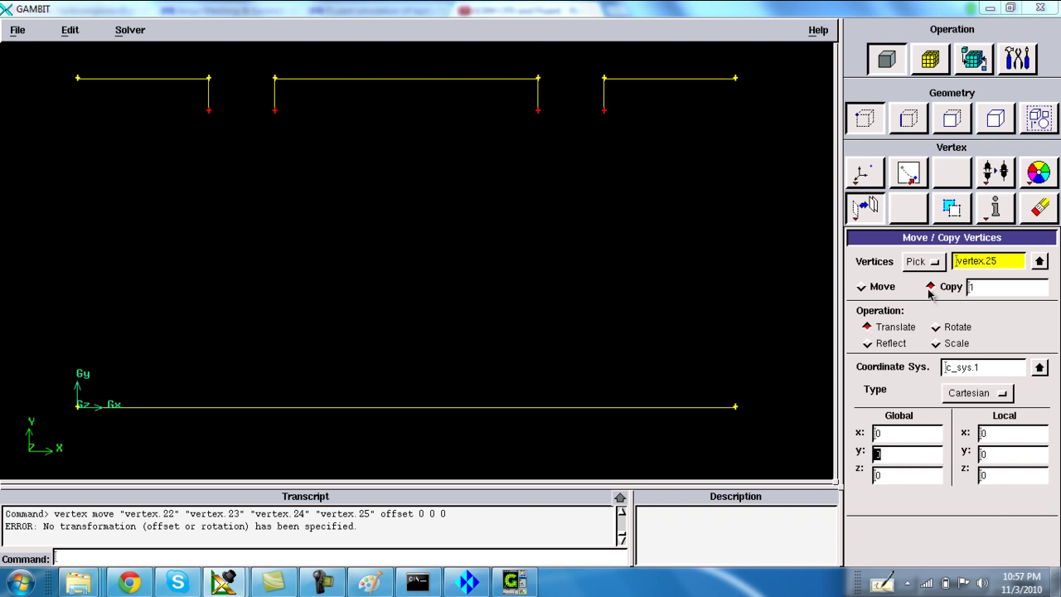
click(887, 455)
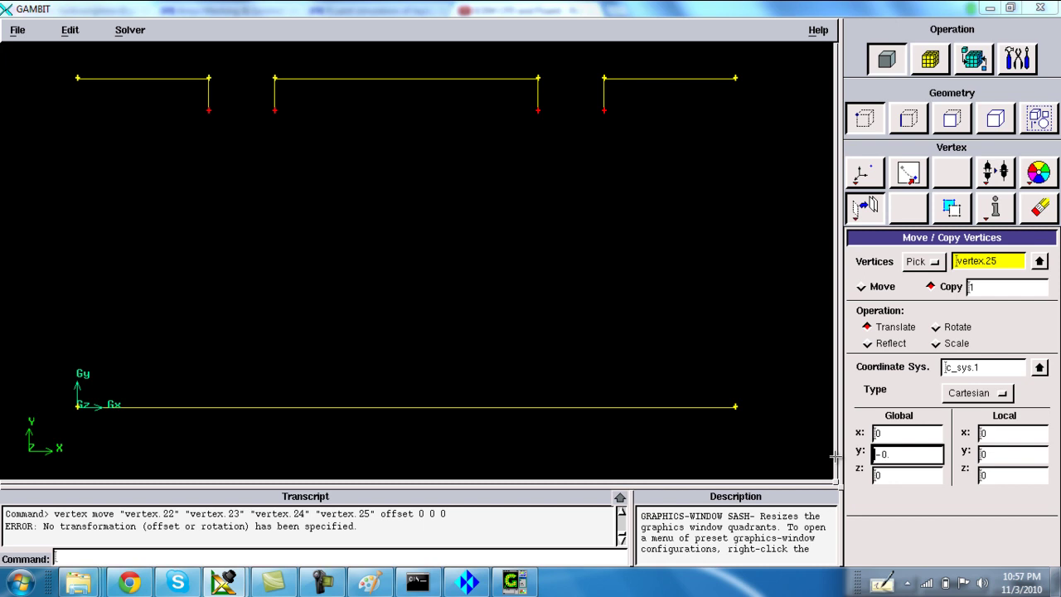
shift+right_click(298, 219)
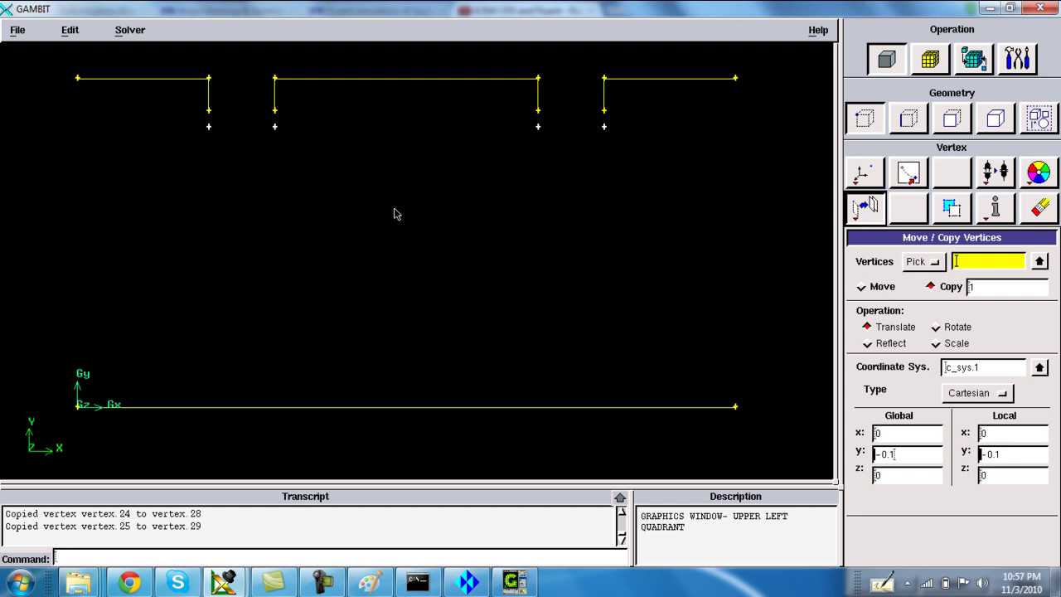
Step: Copy the four vertices just below the openings' vertical edges with a translation of x -0.1 and y 0
shift+click(539, 131)
shift+click(276, 129)
shift+click(605, 130)
drag(902, 454, 834, 461)
text(0)
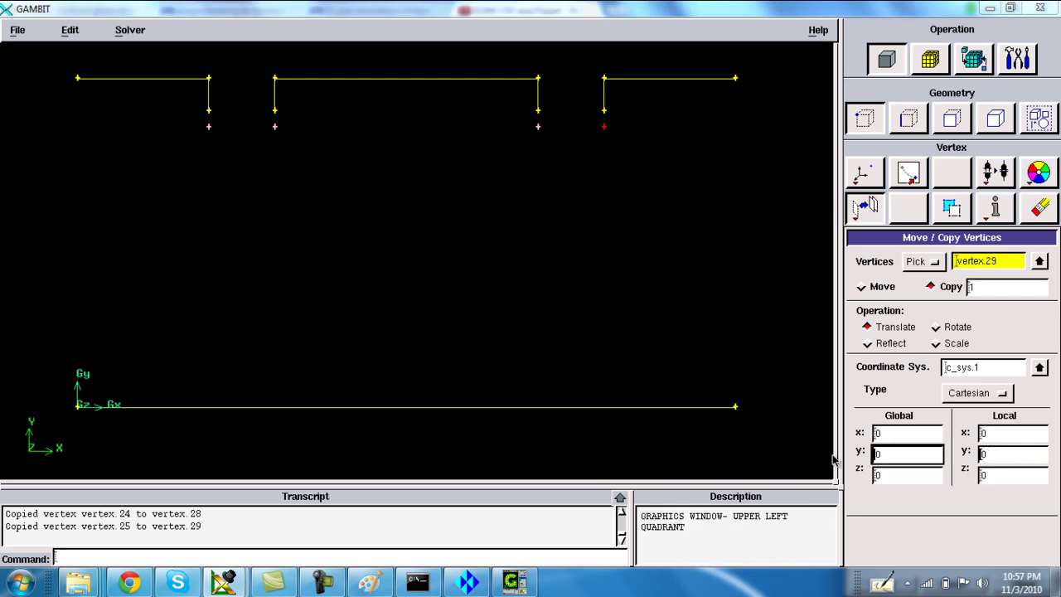
drag(906, 433, 840, 435)
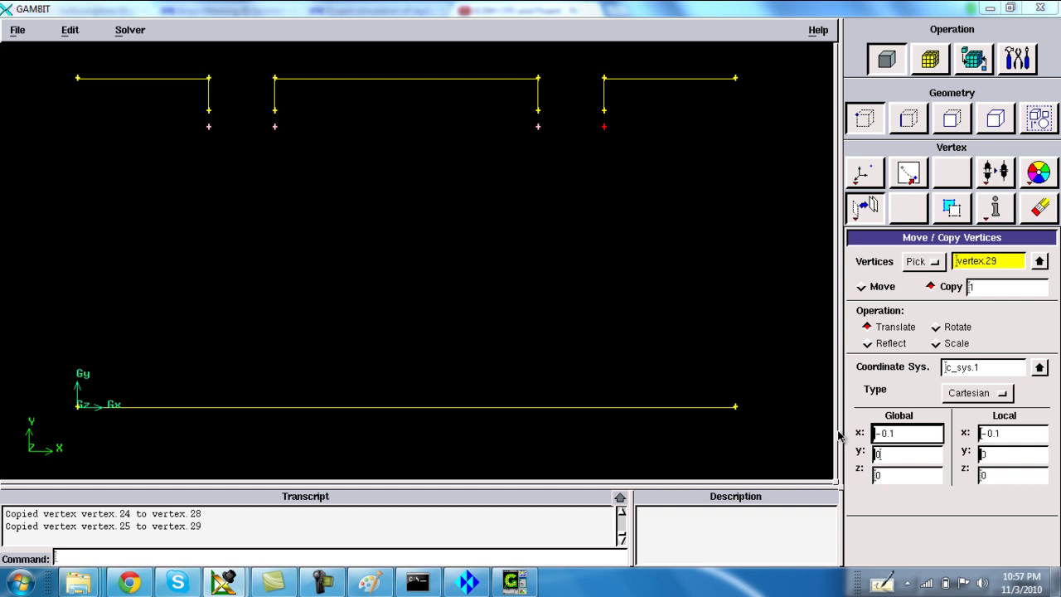
shift+middle_click(436, 268)
Step: Copy the same four vertices below the openings with an x translation of 0.1
shift+click(210, 129)
shift+click(275, 129)
shift+click(539, 127)
shift+click(605, 127)
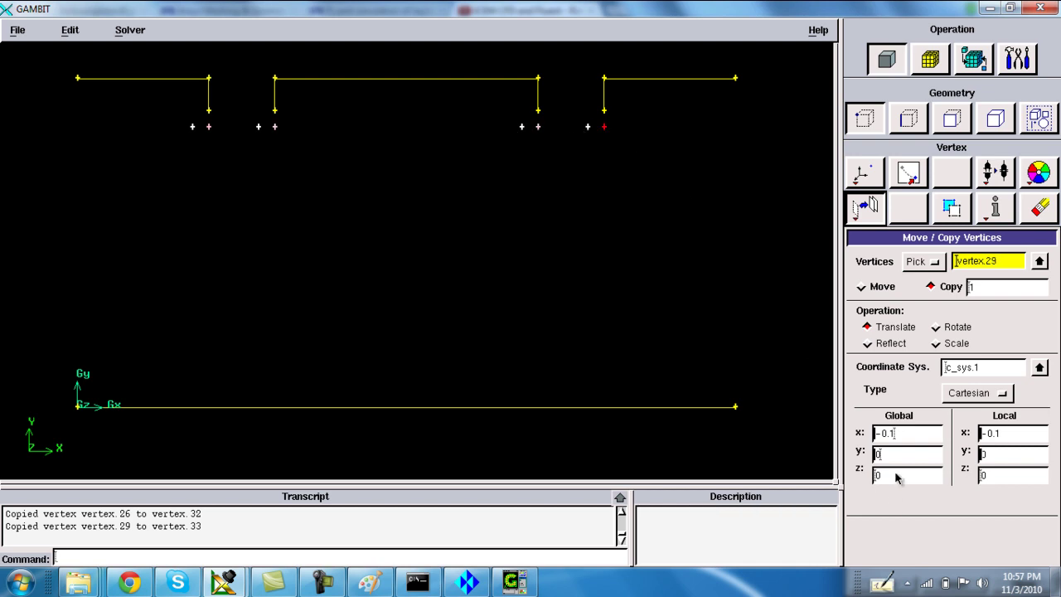
drag(897, 434, 853, 440)
text(0.)
shift+middle_click(531, 277)
Step: Create outward-sloping straight edges from the lower ends of the right opening's two walls and the left opening's right wall to the offset vertices
click(909, 119)
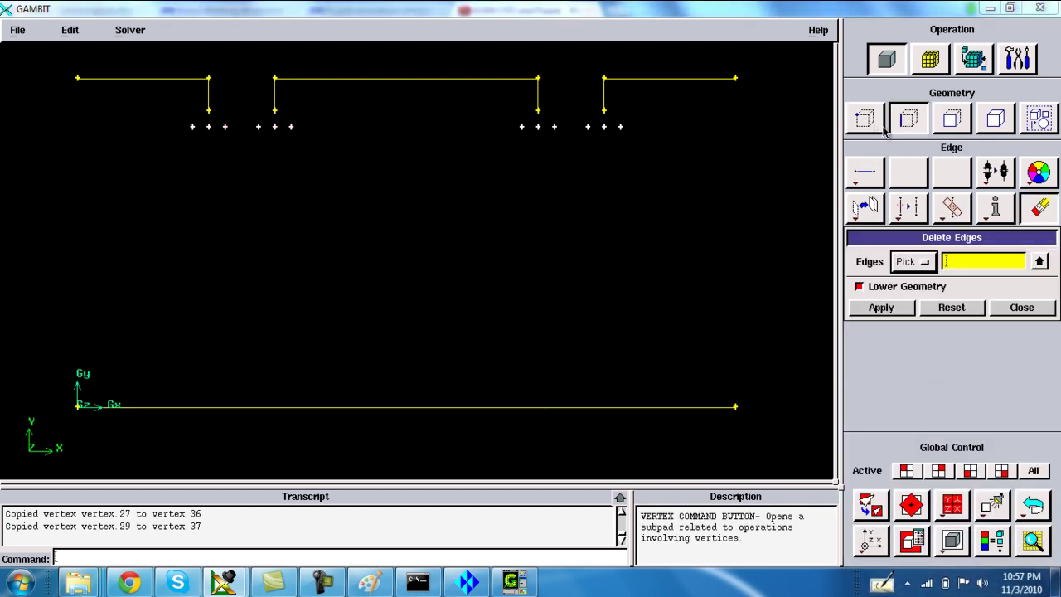
click(865, 172)
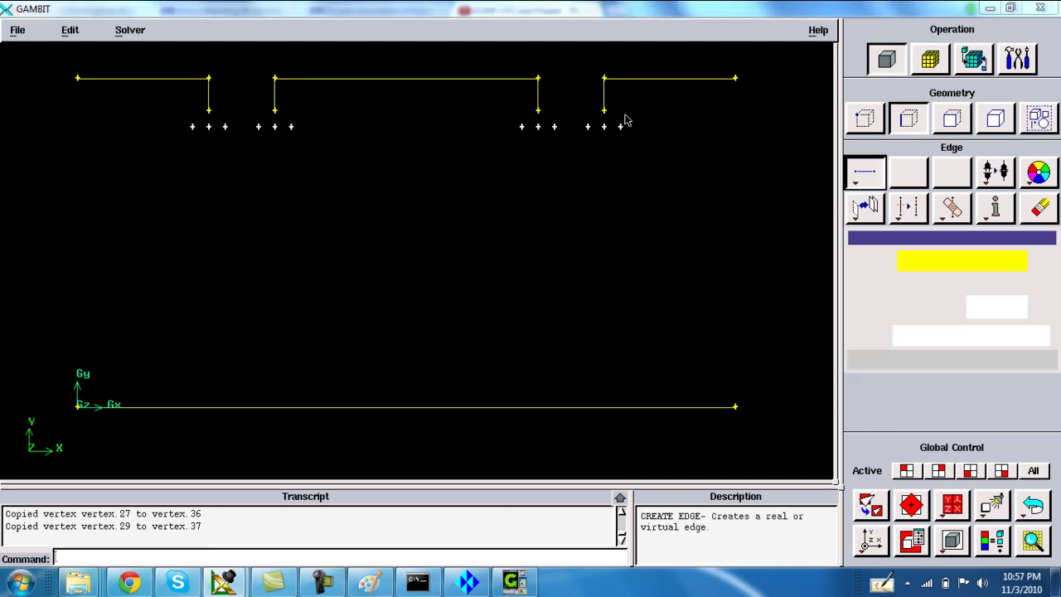
shift+click(605, 110)
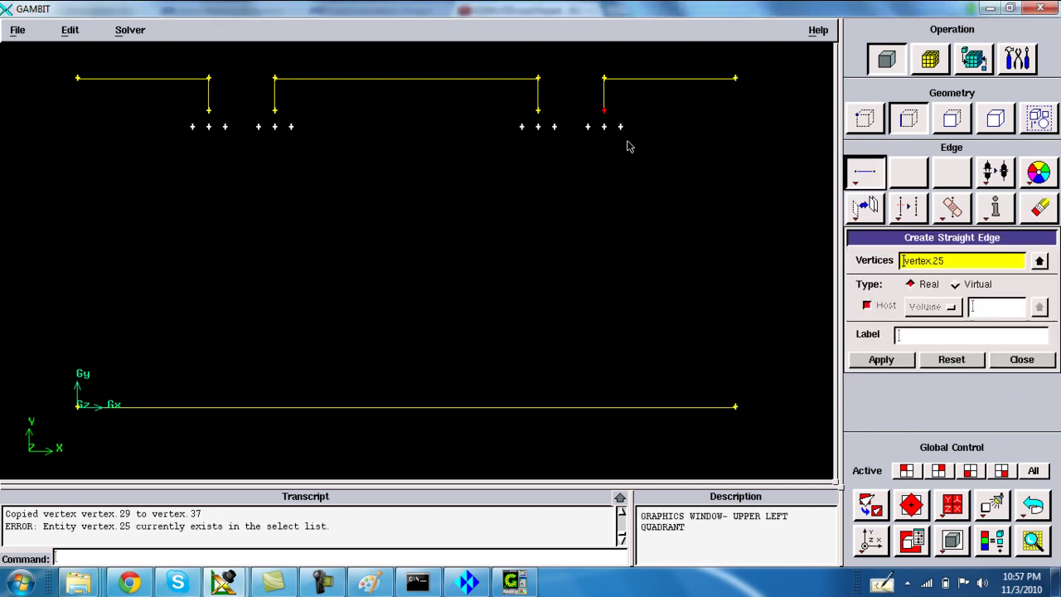
shift+click(620, 127)
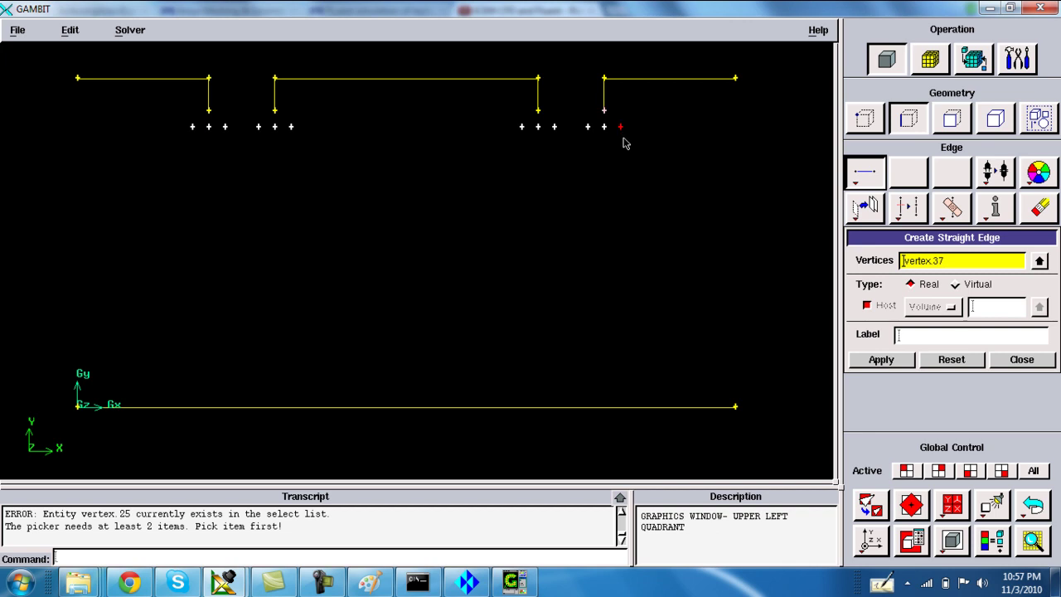
shift+middle_click(500, 134)
shift+click(521, 127)
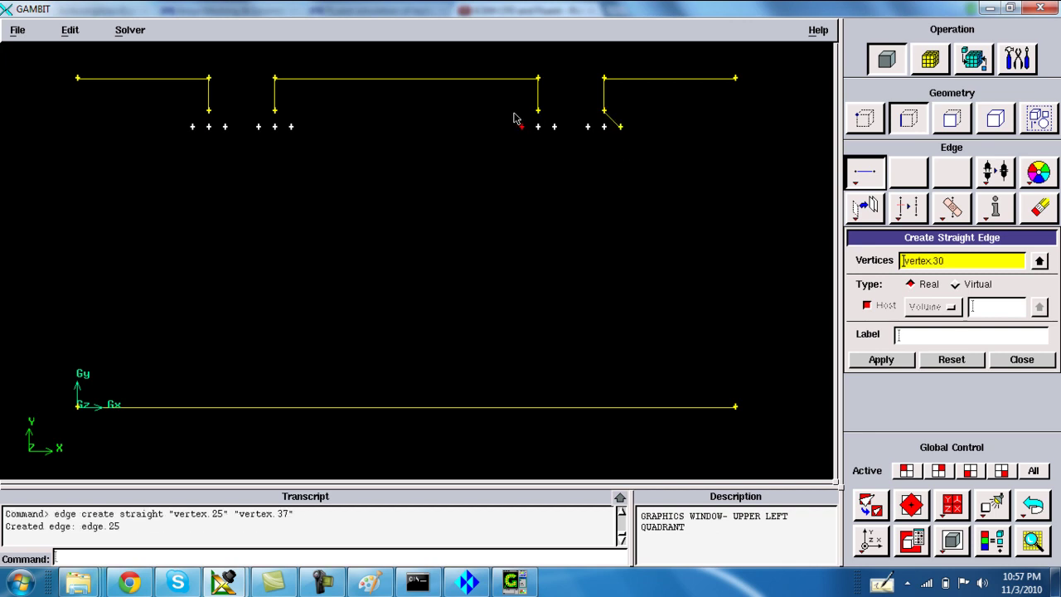
shift+middle_click(518, 117)
shift+click(554, 121)
shift+middle_click(554, 120)
shift+click(290, 126)
shift+click(275, 111)
shift+right_click(244, 125)
shift+click(224, 127)
shift+click(209, 111)
shift+middle_click(243, 111)
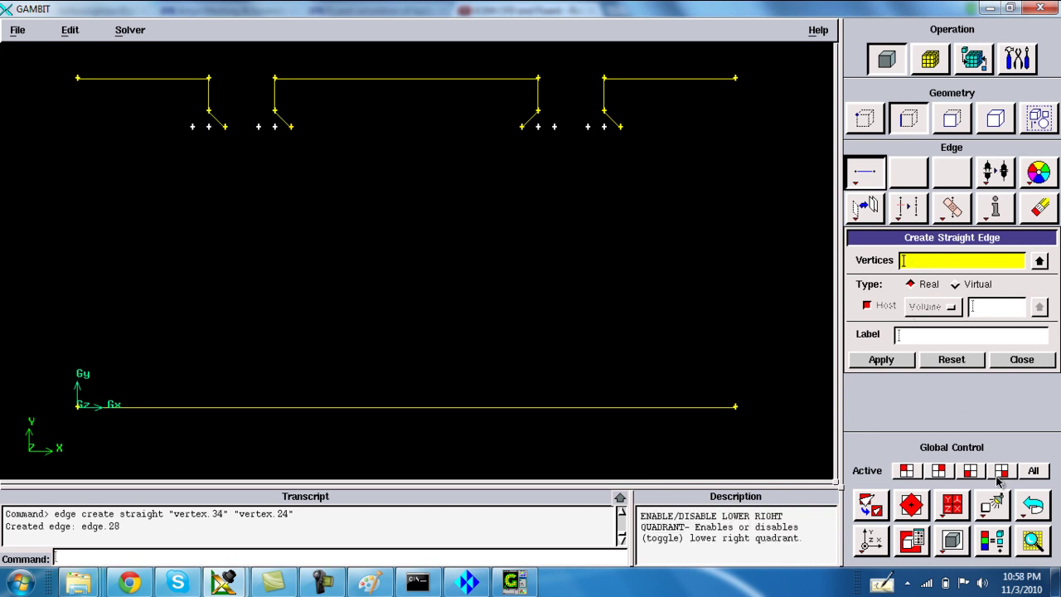
click(1033, 504)
Step: Create a straight edge from the lower end of the left opening's left wall to the offset vertex down and to its left
shift+click(192, 126)
shift+click(208, 110)
shift+middle_click(214, 162)
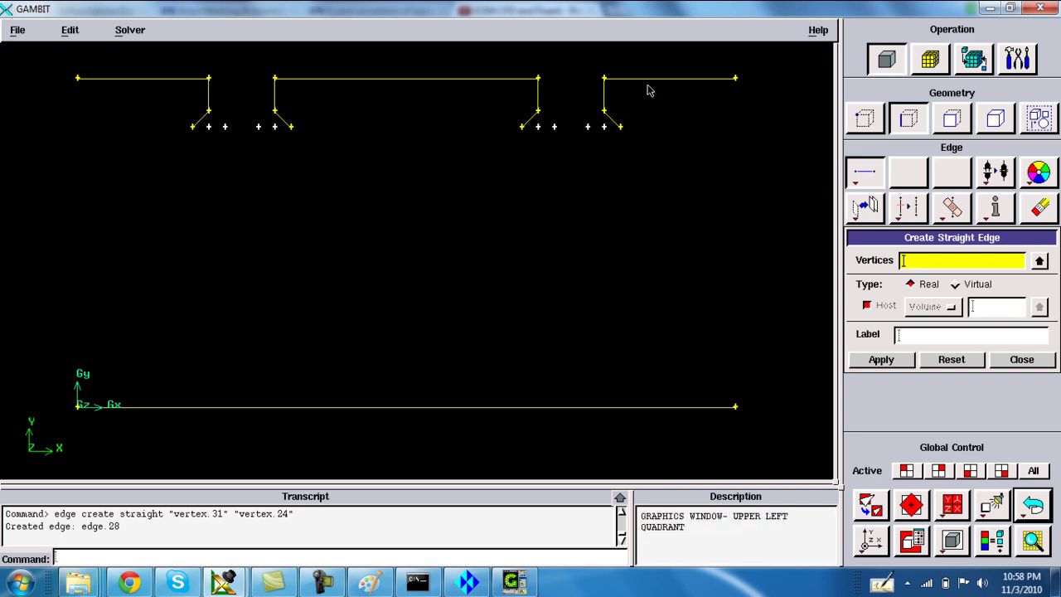
Step: Create a straight edge between the upper and lower vertices of the right opening's right wall and summarize that wall's edge data
shift+click(606, 81)
shift+right_click(654, 115)
click(994, 207)
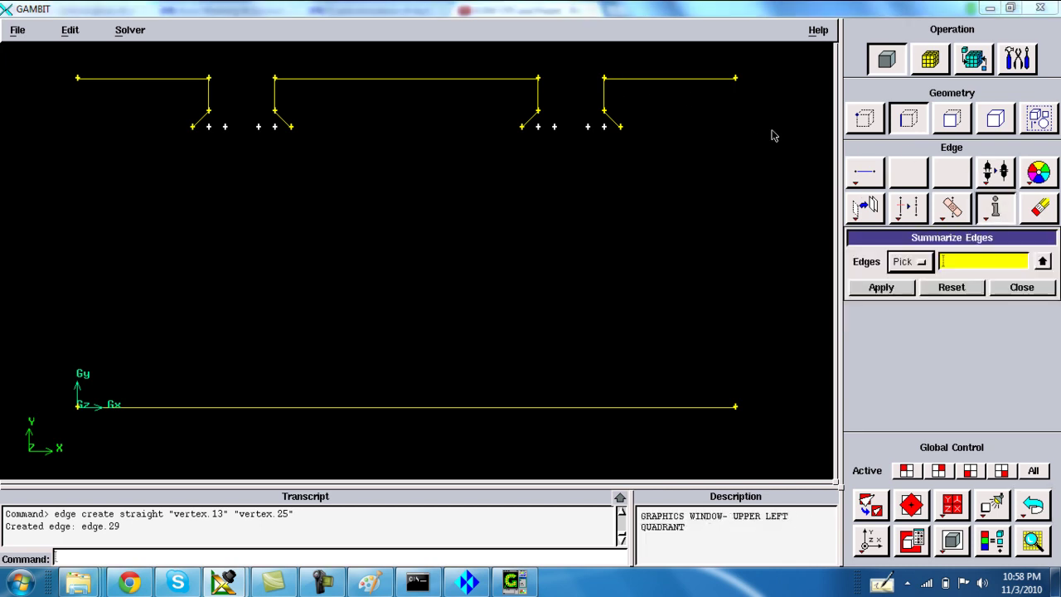
shift+right_click(625, 103)
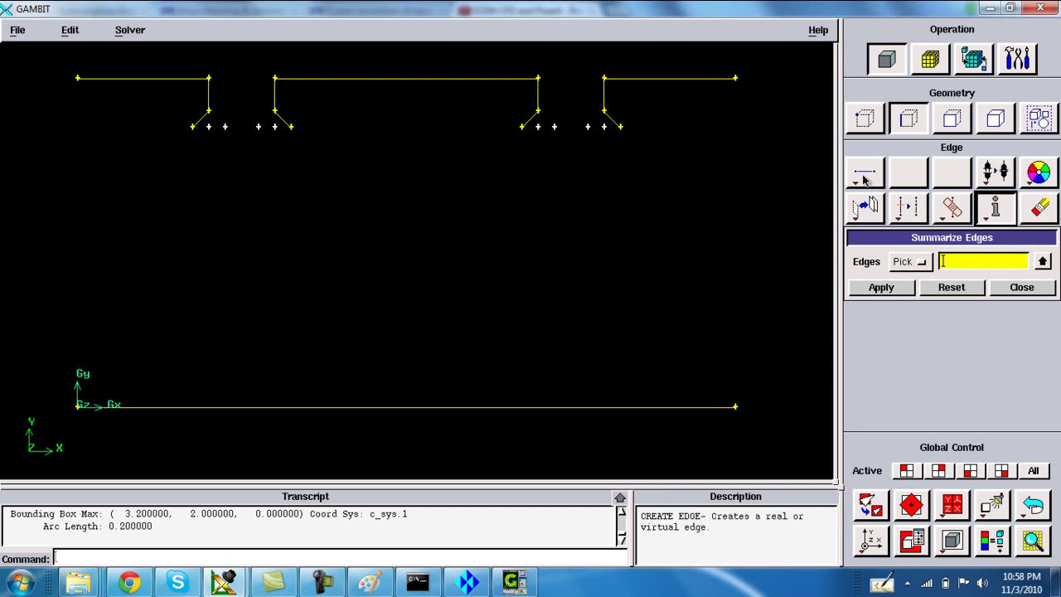
Step: Copy the four diagonal edges below the openings with a global y translation of 0.2
click(871, 209)
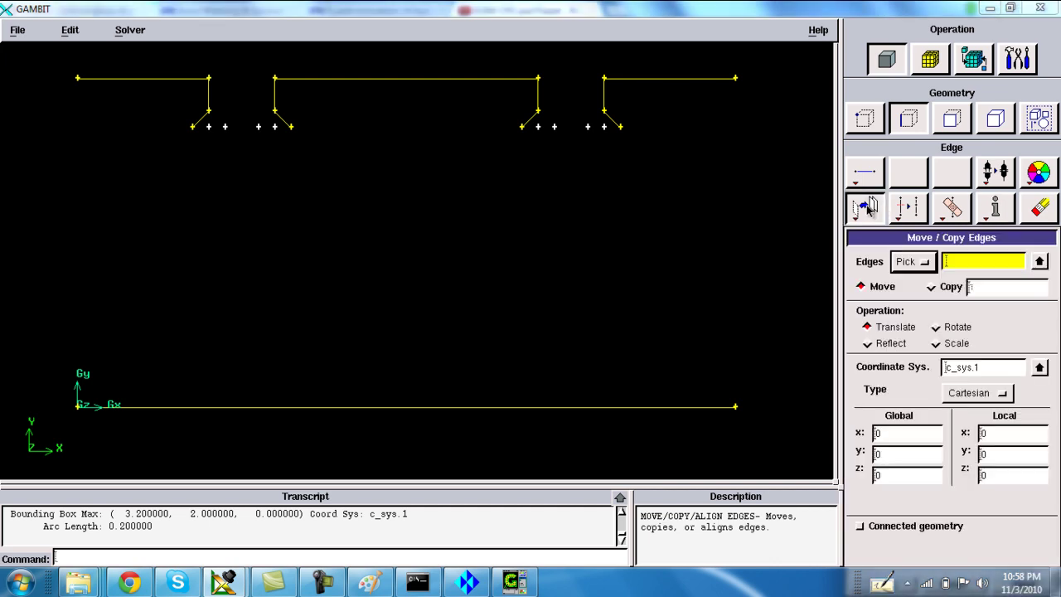
shift+click(614, 122)
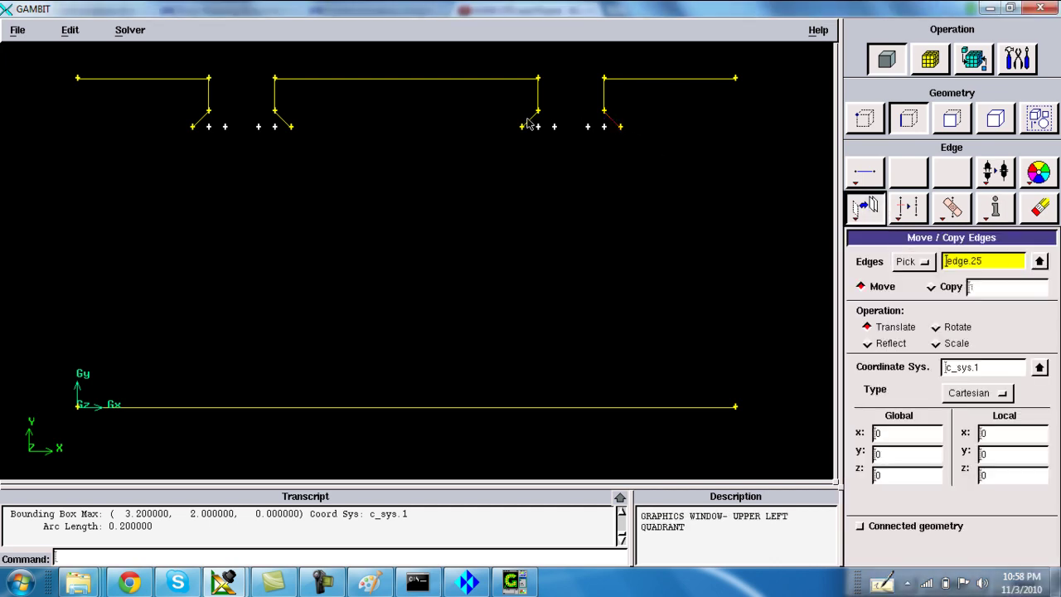
shift+click(281, 121)
shift+click(199, 121)
shift+right_click(456, 204)
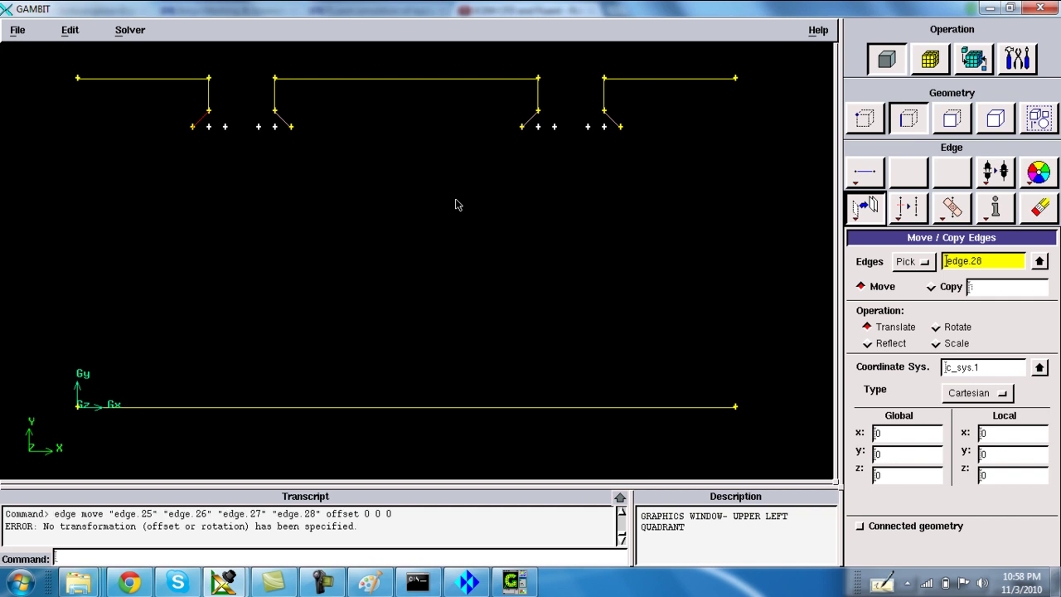
click(879, 456)
drag(891, 452, 860, 453)
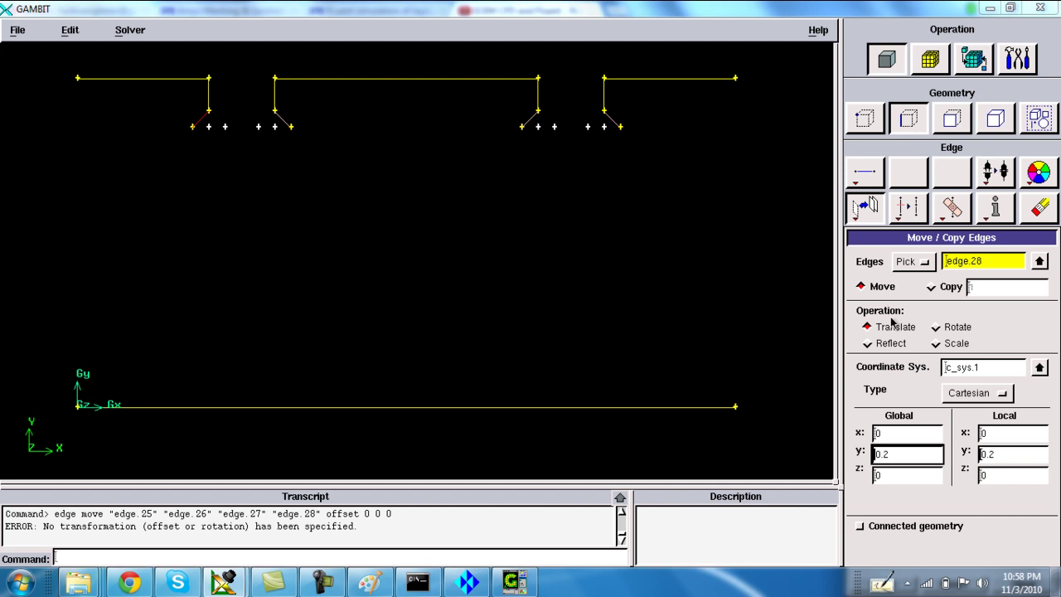
click(930, 286)
shift+right_click(610, 238)
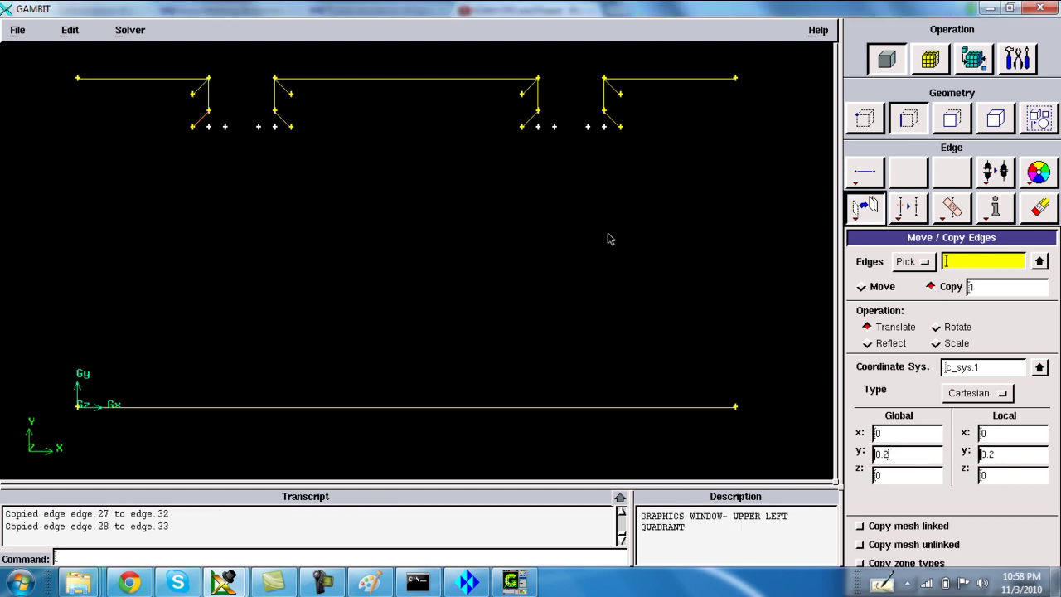
Step: Delete the four upper copied diagonal edges with Lower Geometry turned off so their vertices are kept
click(1039, 207)
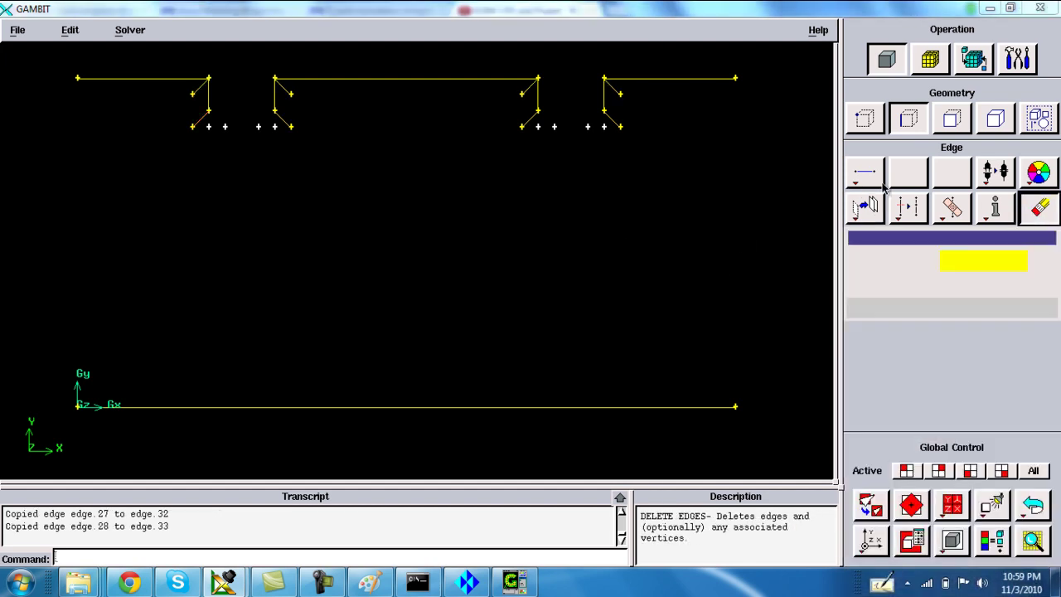
shift+click(613, 87)
shift+click(525, 92)
shift+click(282, 89)
shift+click(199, 93)
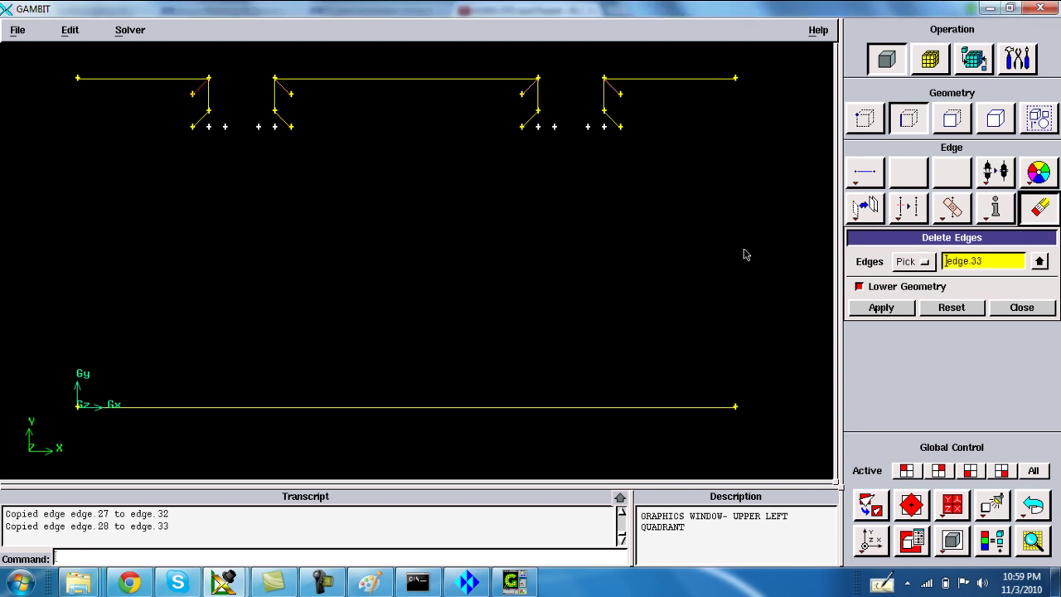
click(860, 286)
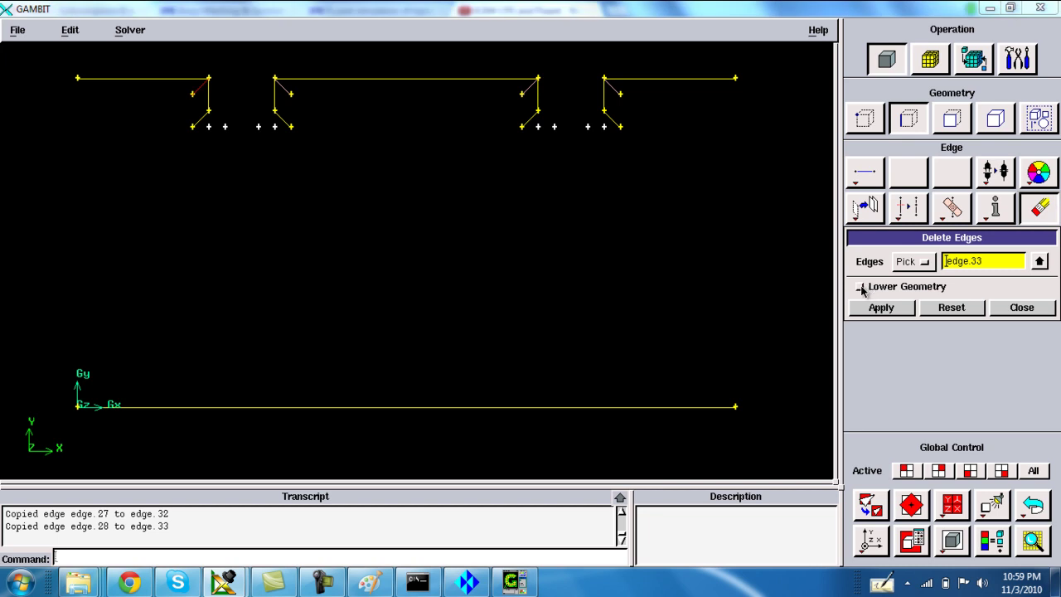
middle_click(703, 254)
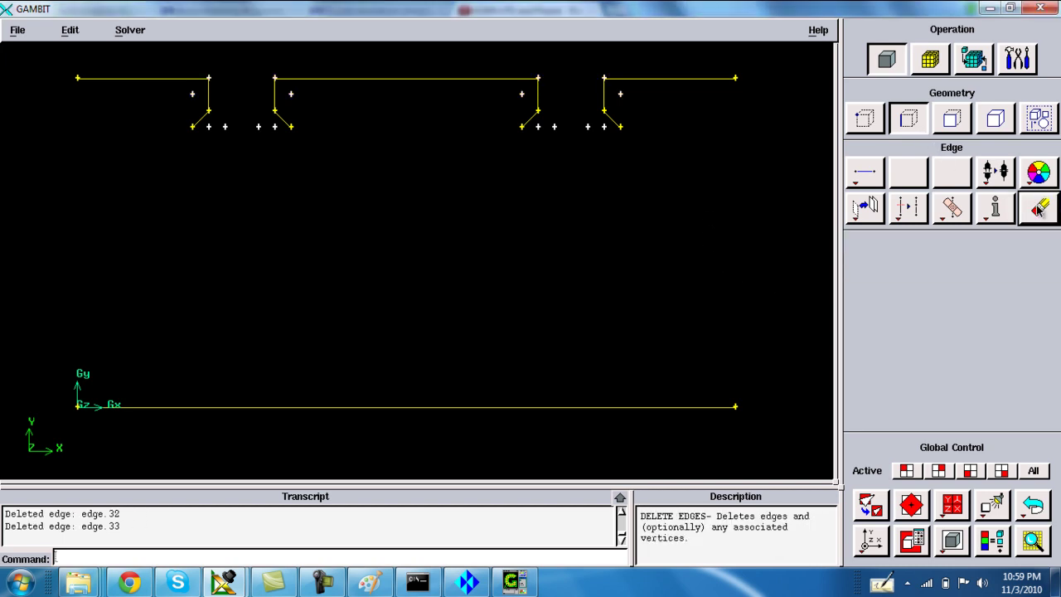
Step: Delete the duplicate vertices at both top corners of the left opening and the top-left corner of the right opening
click(865, 119)
click(1040, 209)
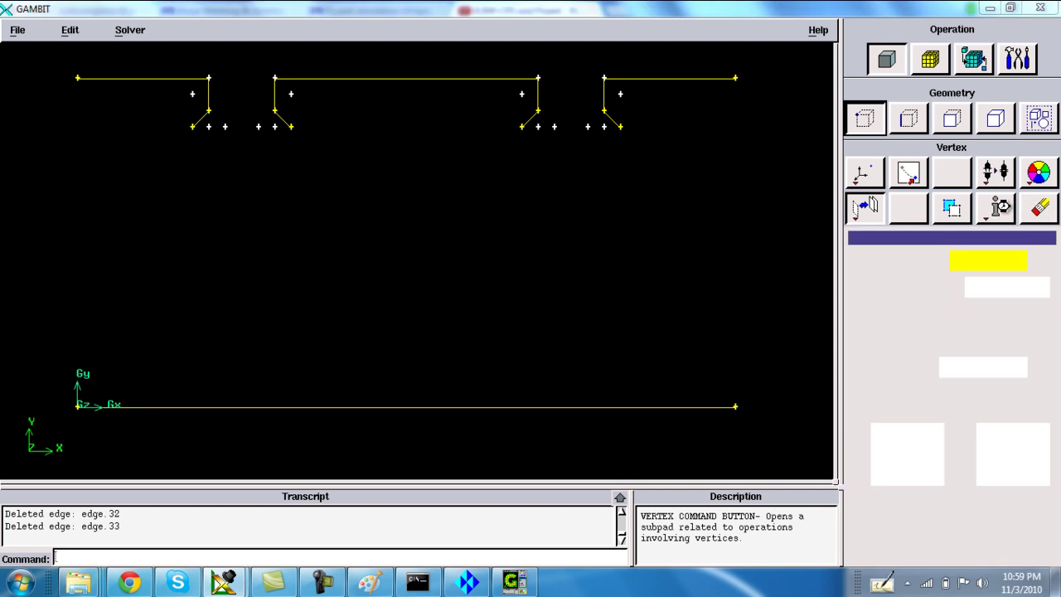
shift+click(538, 78)
shift+drag(272, 67, 287, 86)
shift+drag(193, 66, 224, 81)
shift+right_click(244, 68)
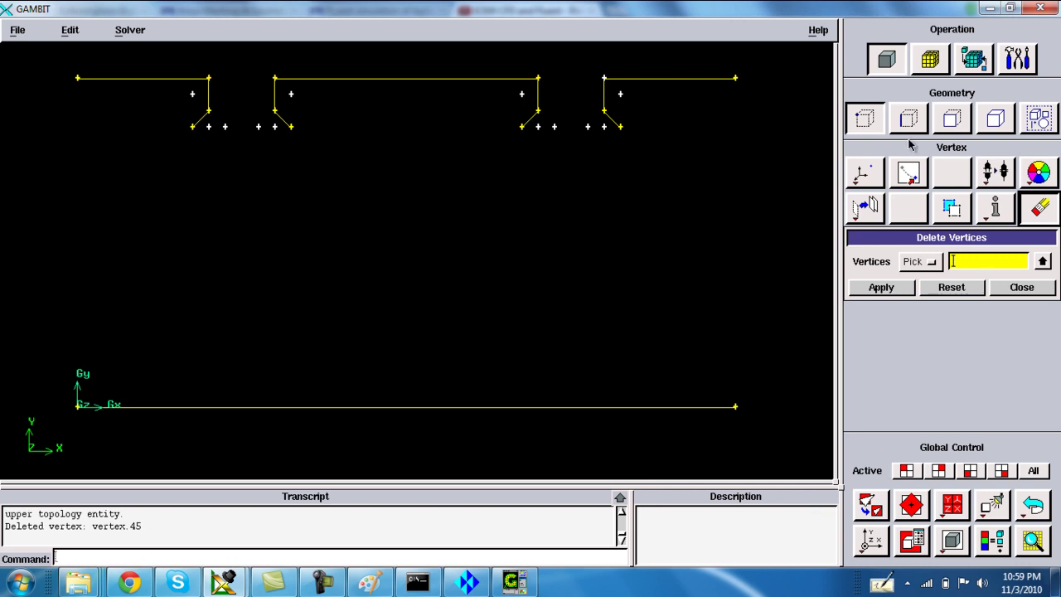
Step: Delete the duplicate vertex at the top-right corner of the right opening
shift+click(604, 78)
shift+middle_click(663, 86)
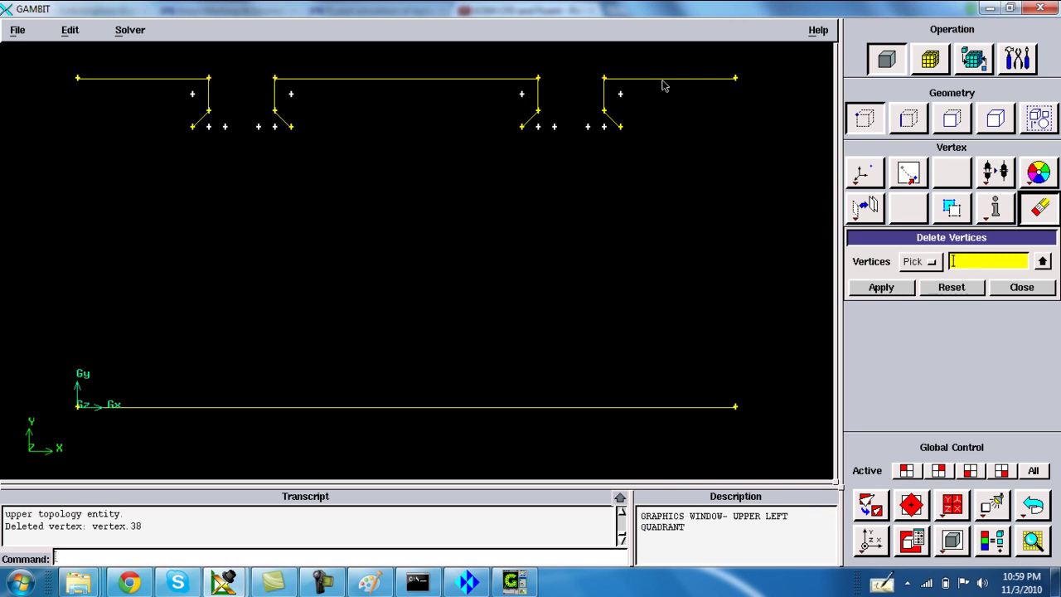
Step: Create diagonal straight edges from the four top corners of both openings to the neighbouring copied vertices just outside the walls
click(909, 118)
click(865, 172)
shift+drag(595, 70, 640, 104)
shift+right_click(640, 105)
shift+drag(506, 80, 565, 91)
shift+right_click(554, 101)
shift+right_click(564, 91)
shift+drag(239, 64, 308, 102)
shift+middle_click(308, 102)
shift+drag(175, 67, 233, 105)
shift+middle_click(233, 104)
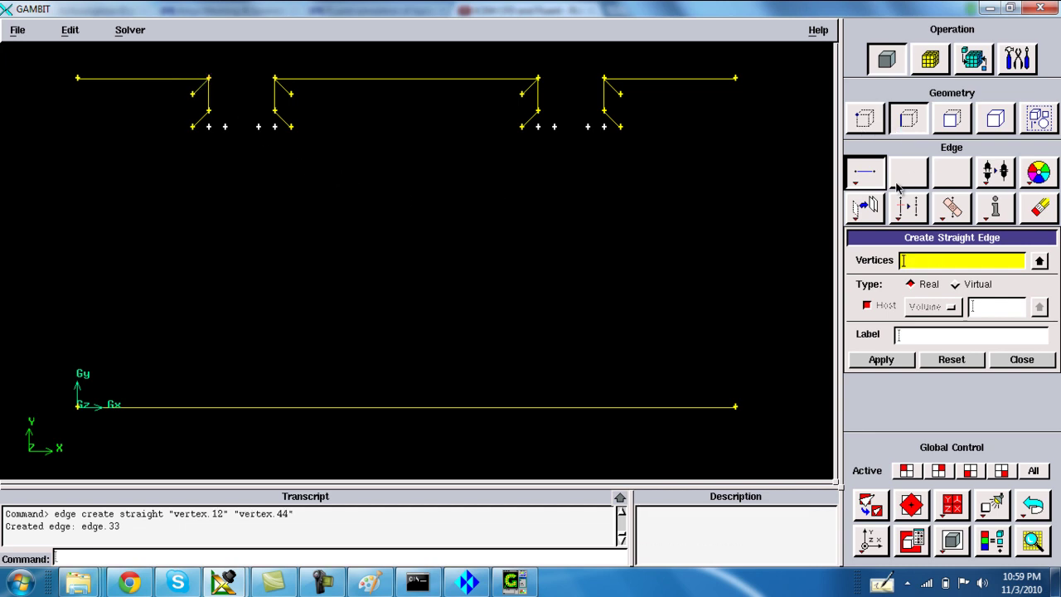
Step: Create vertical straight edges joining the top and bottom corner vertices on the right and left sides of the domain
click(865, 172)
click(865, 173)
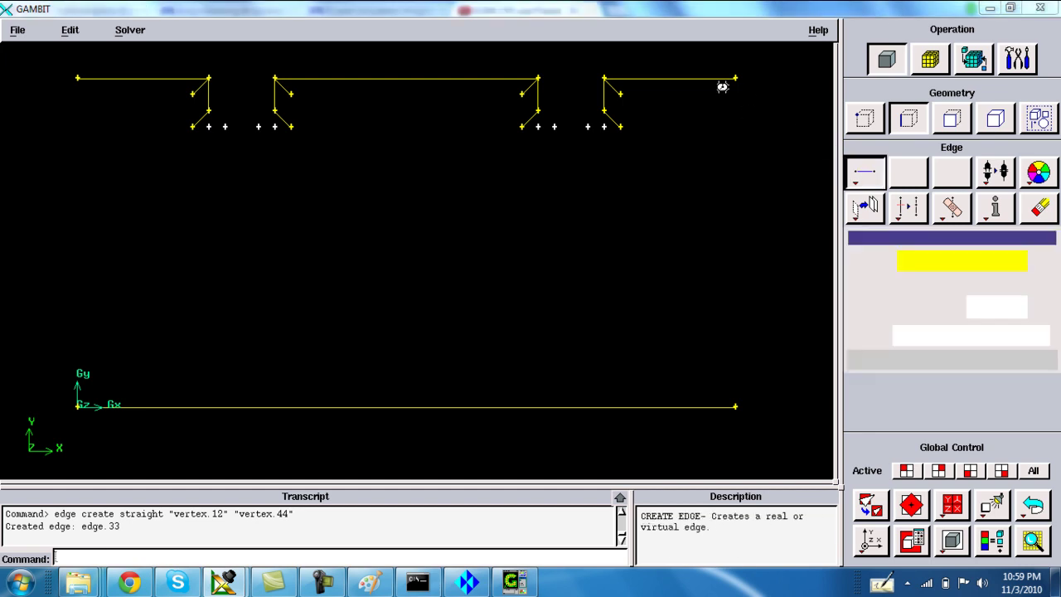
shift+click(736, 79)
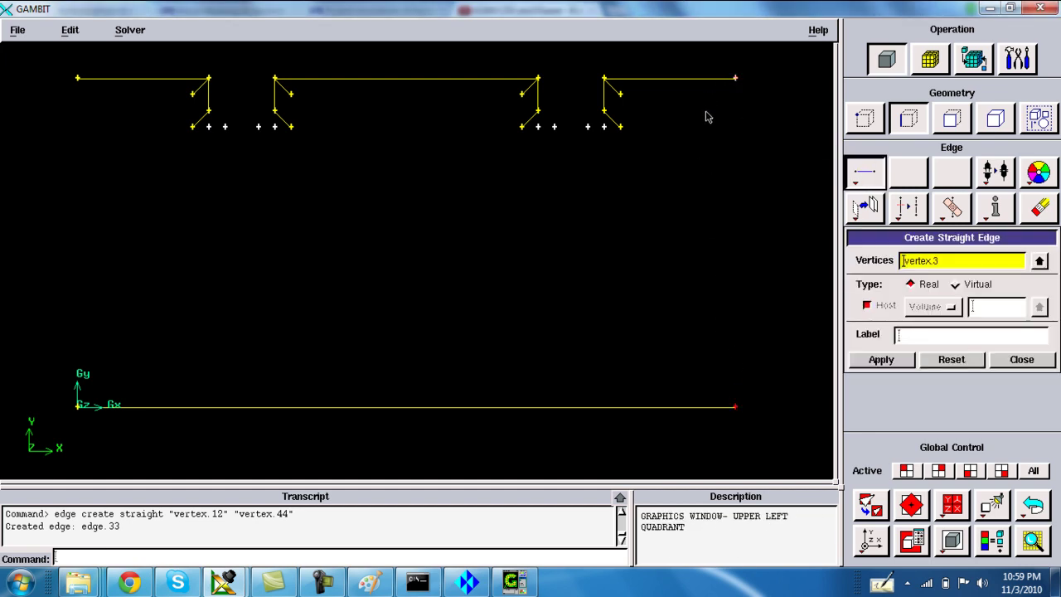
shift+right_click(713, 147)
shift+drag(38, 63, 139, 429)
shift+right_click(152, 329)
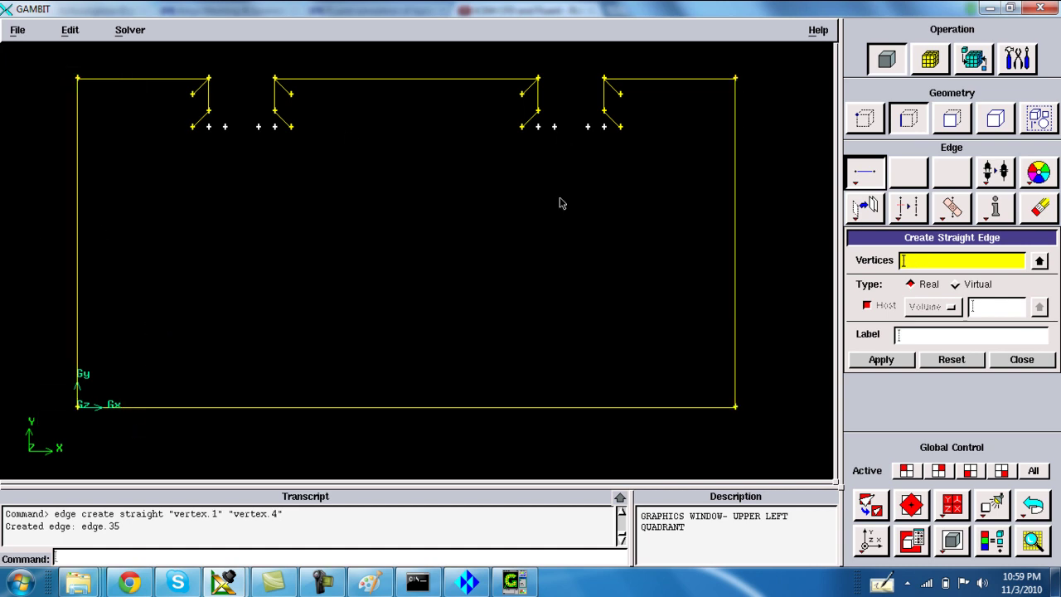
Step: Project the right opening's upper right offset vertex onto the domain's right side edge without splitting it, and undo the projection
click(867, 123)
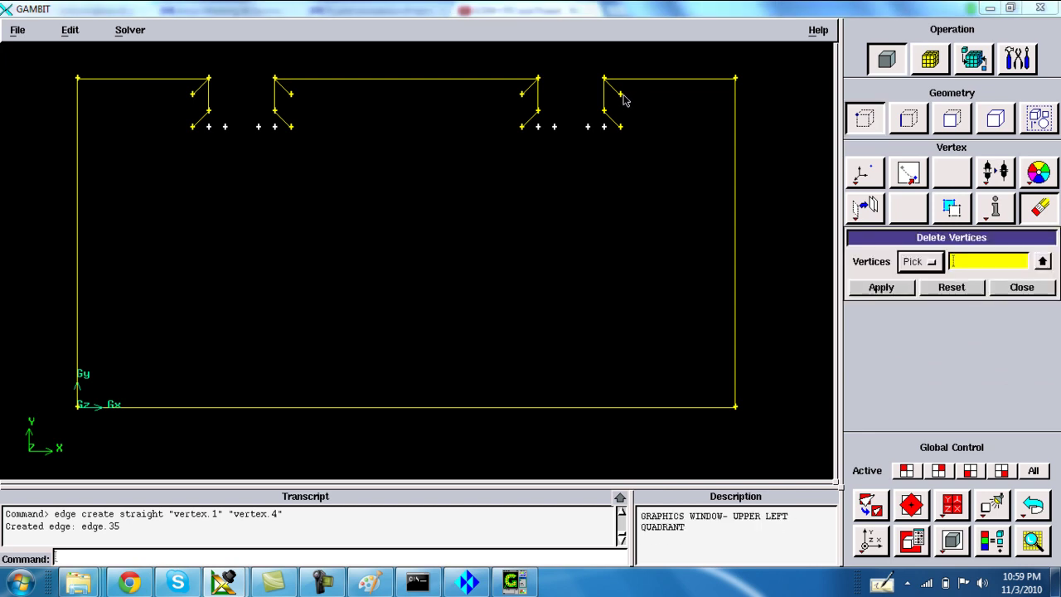
shift+click(623, 96)
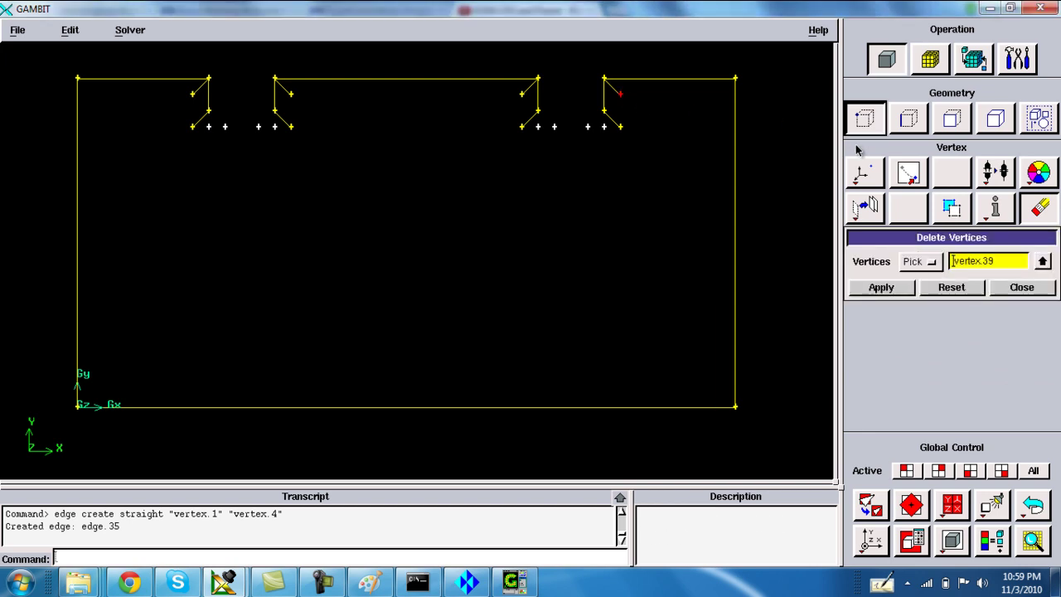
right_click(863, 173)
click(864, 394)
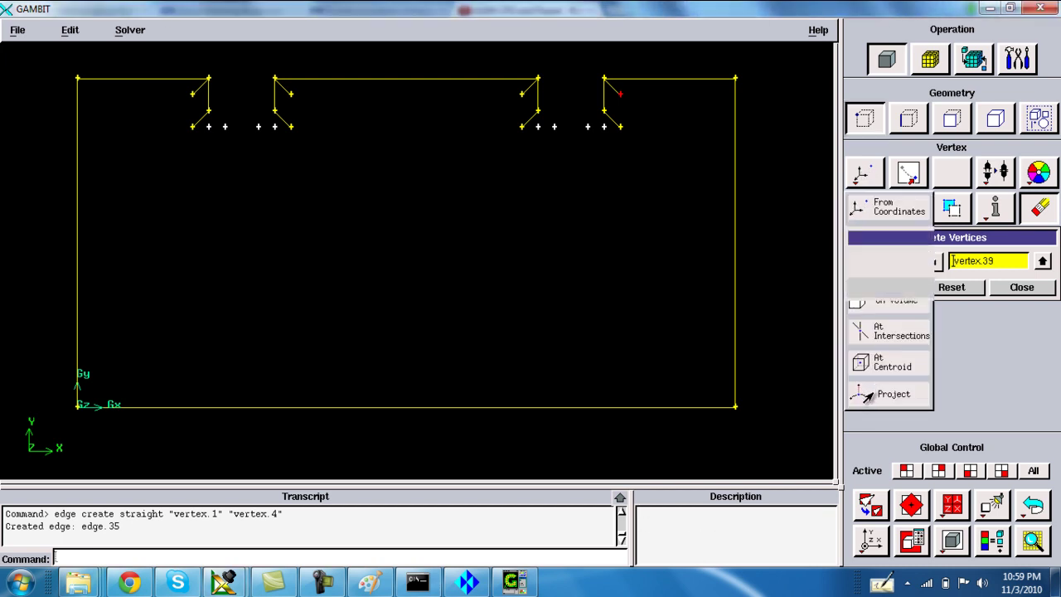
click(871, 393)
click(866, 121)
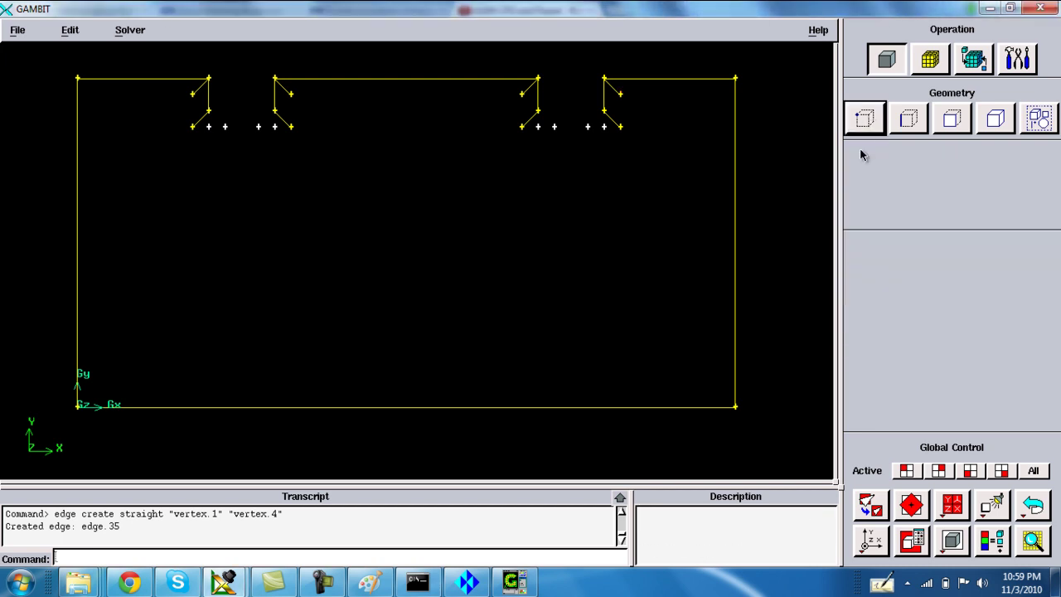
click(865, 120)
right_click(858, 172)
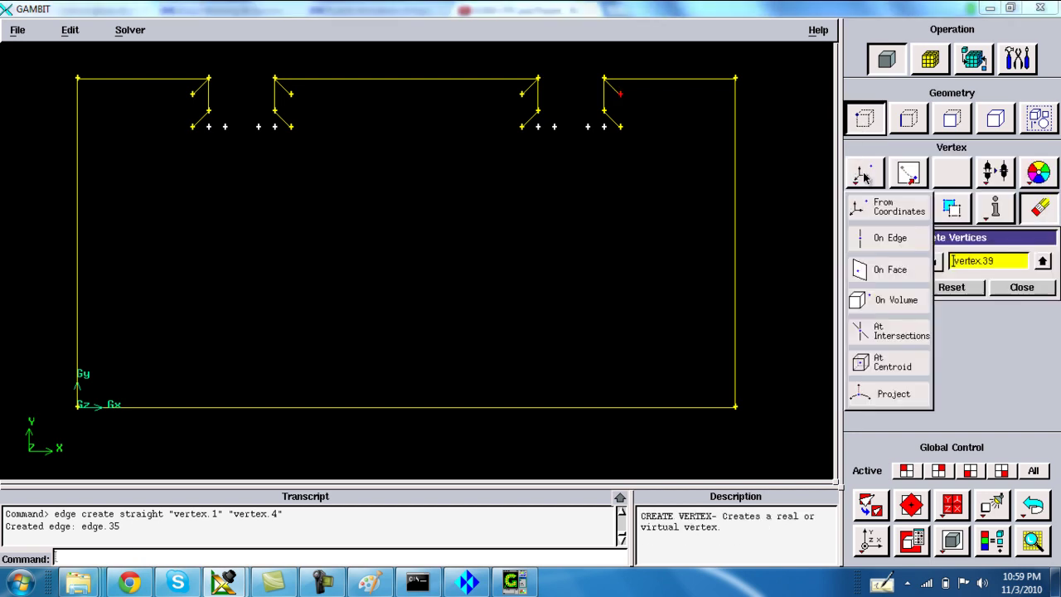
click(863, 394)
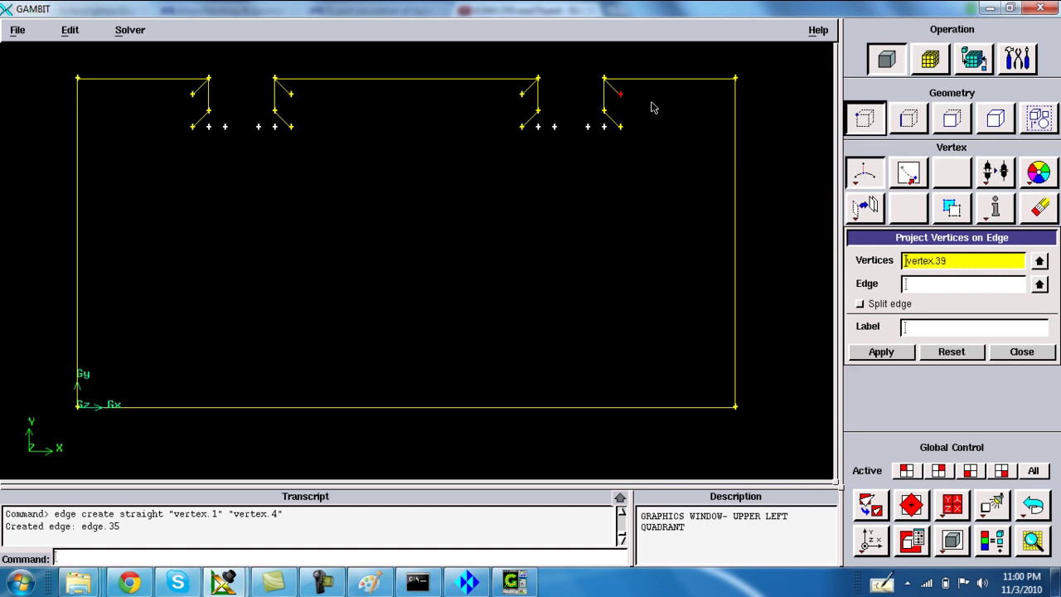
shift+click(675, 111)
shift+click(737, 117)
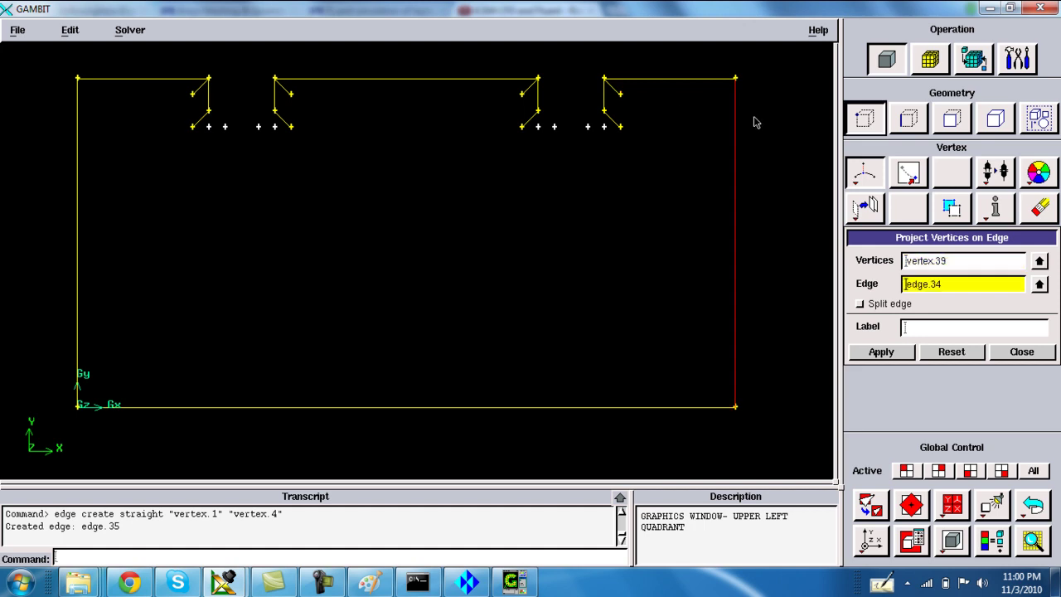
shift+right_click(754, 123)
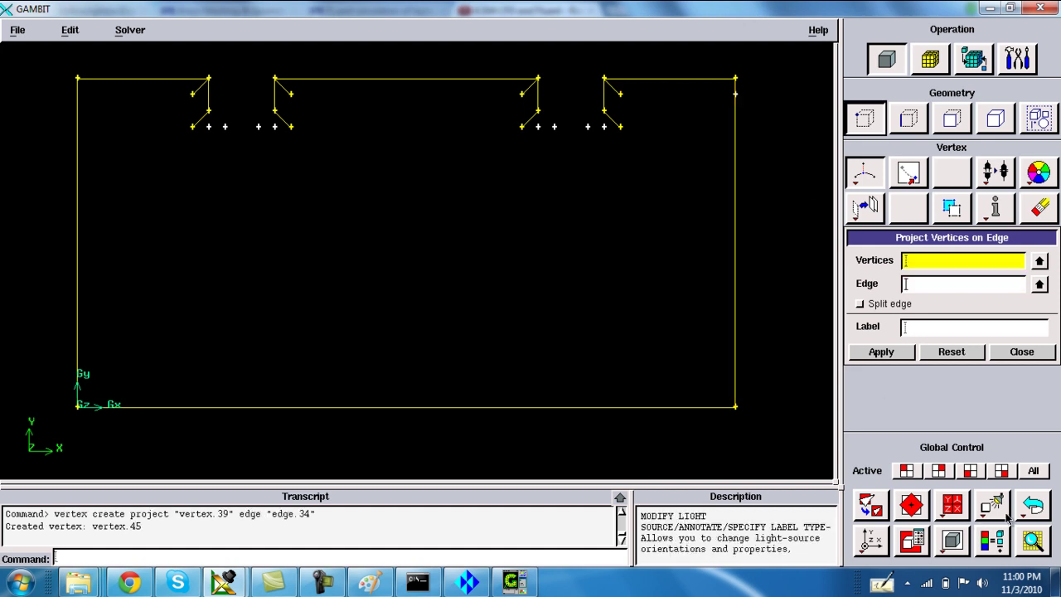
click(1033, 504)
Step: Project the outermost upper offset vertices of the two openings onto the nearest domain side edges with Split edge turned on
shift+click(622, 95)
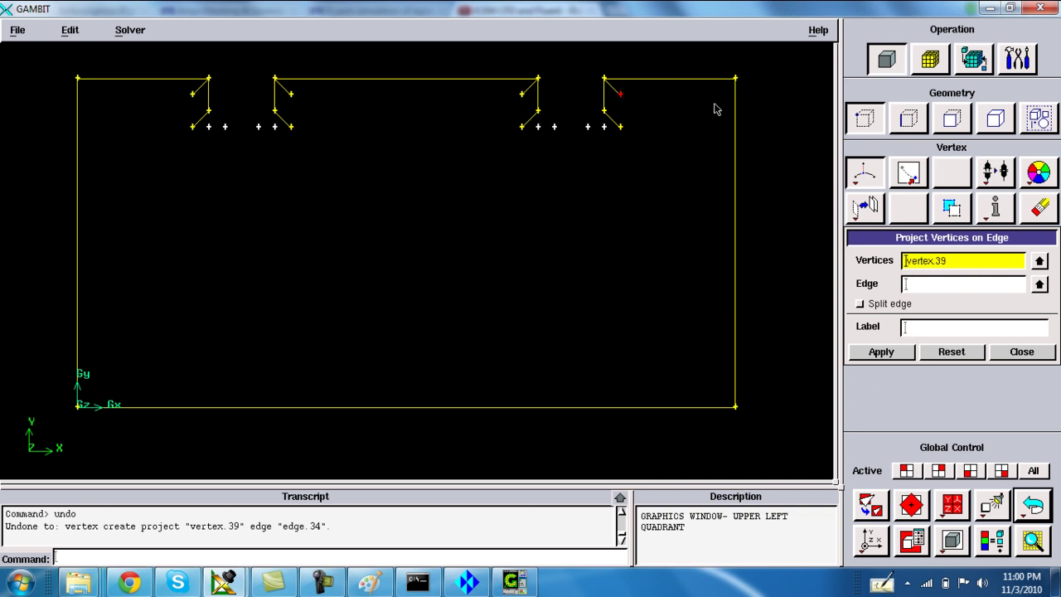
shift+middle_click(738, 119)
shift+click(736, 119)
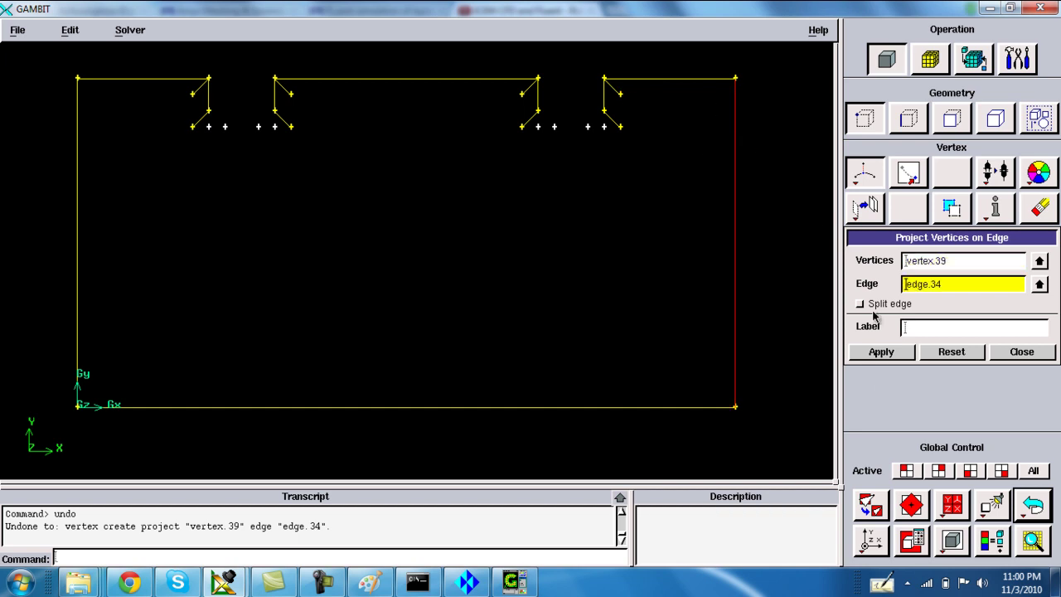
click(860, 305)
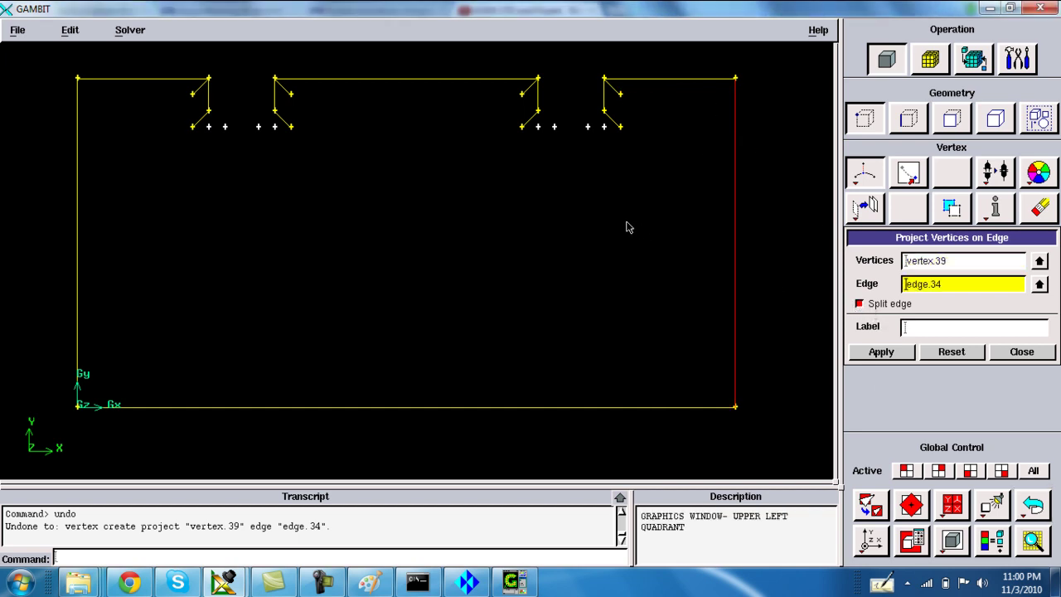
shift+middle_click(525, 178)
shift+click(192, 94)
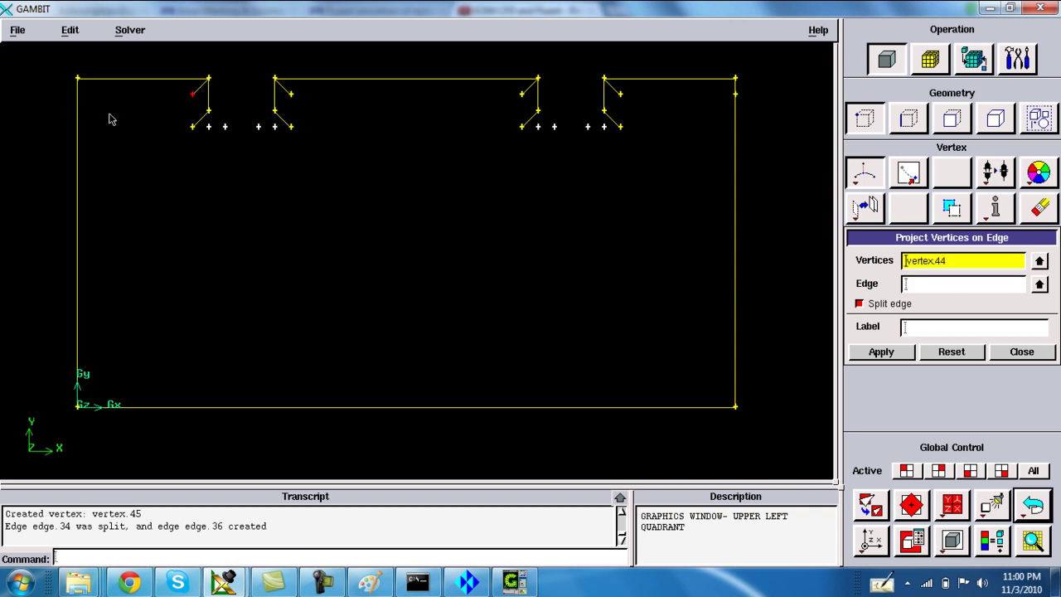
shift+middle_click(78, 115)
shift+click(77, 123)
shift+middle_click(47, 122)
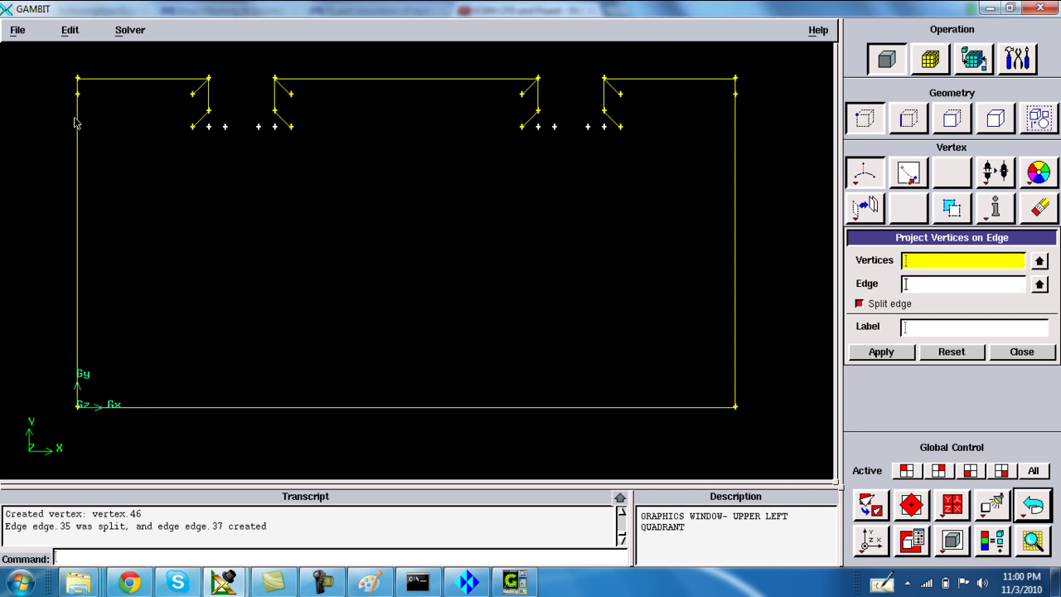
Step: Create a horizontal straight edge from the right opening's upper right offset vertex to the projected vertex on the right side wall
click(909, 118)
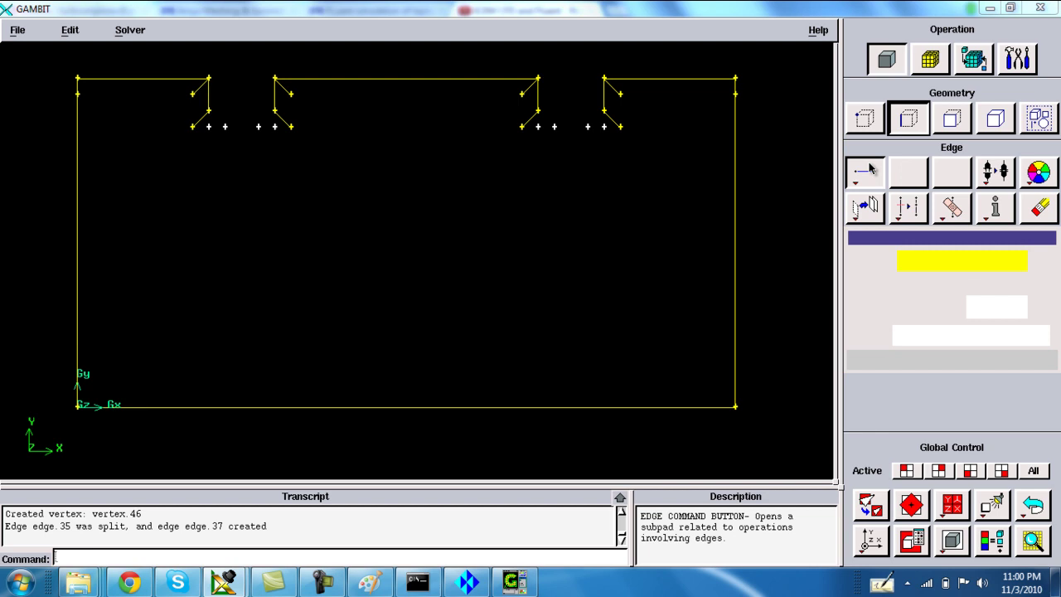
shift+click(620, 94)
shift+click(736, 96)
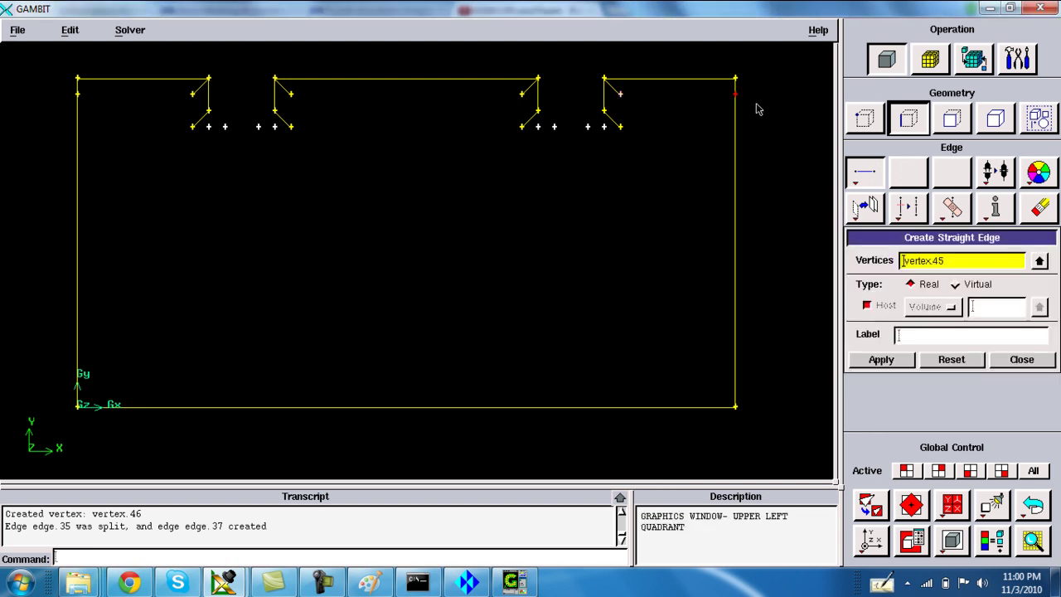
shift+middle_click(748, 105)
Step: Create two horizontal straight edges below the right opening, one joining the lower offset vertices and one joining the wall ends
shift+click(614, 128)
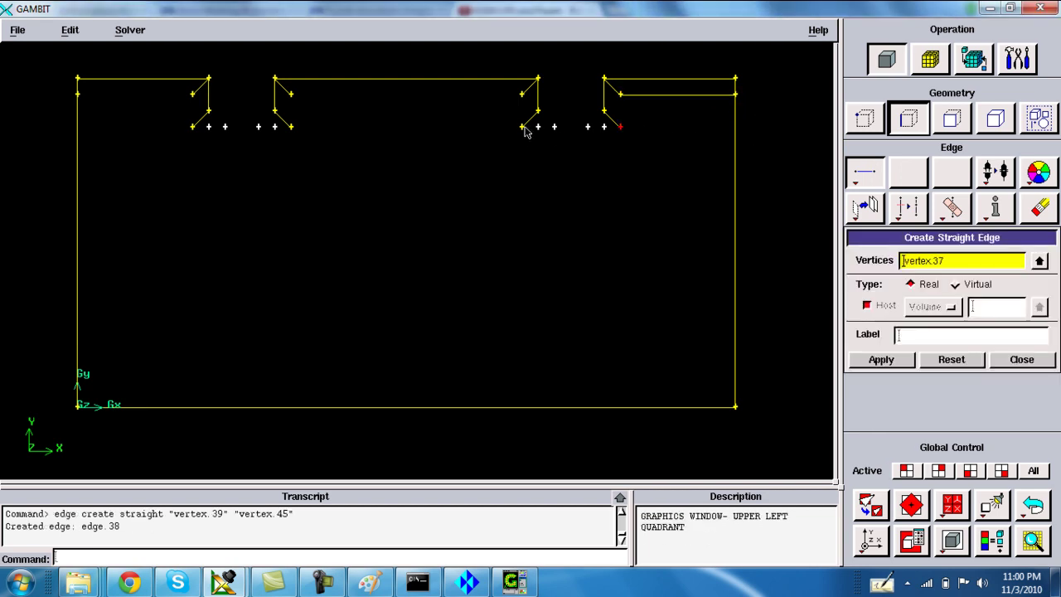
shift+middle_click(539, 152)
shift+click(538, 112)
shift+middle_click(624, 126)
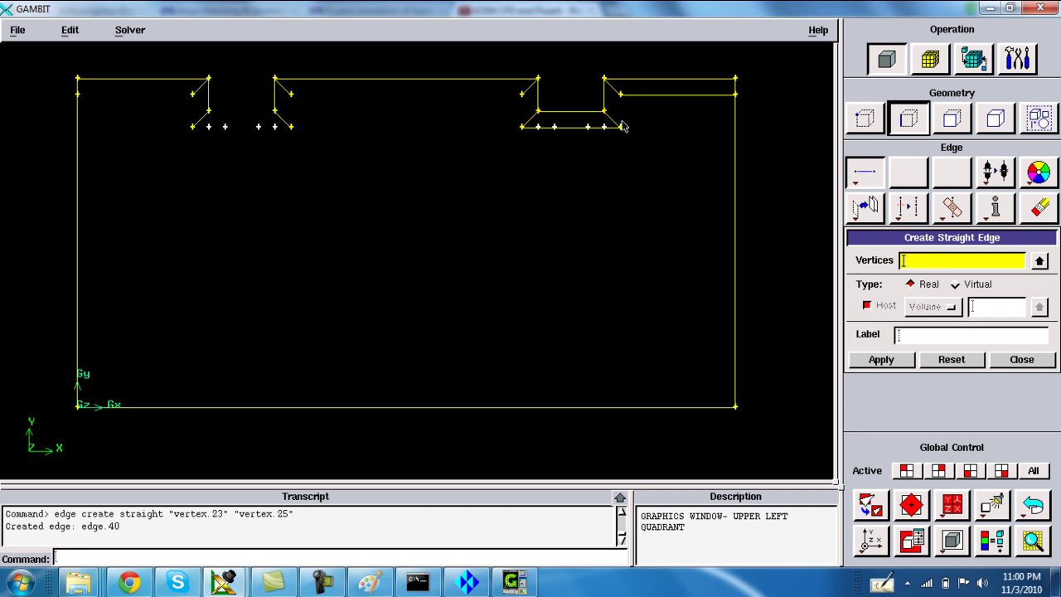
Step: Create vertical straight edges between the upper and lower offset vertices on both sides of the right opening
shift+click(621, 99)
shift+click(623, 128)
shift+middle_click(634, 136)
shift+click(521, 128)
shift+click(523, 94)
shift+right_click(524, 96)
Step: Create the horizontal offset edge between the two openings and the vertical offset edge along the left opening's right side
shift+click(523, 95)
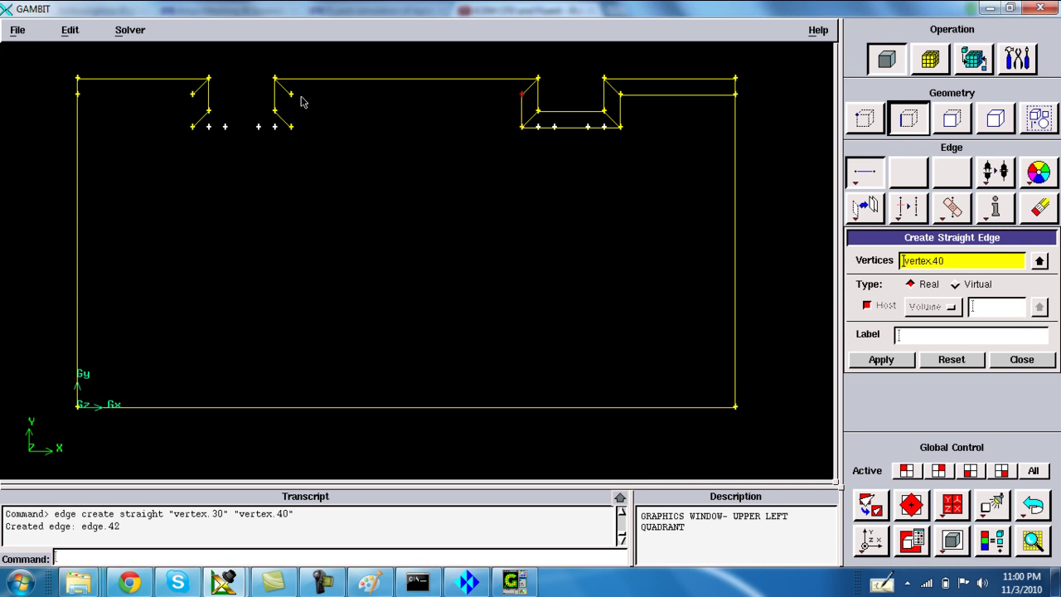
shift+middle_click(292, 98)
shift+click(291, 93)
shift+click(291, 126)
shift+middle_click(291, 129)
Step: Create the outer bottom edge and the left vertical offset edge around the left opening
shift+click(290, 127)
shift+middle_click(192, 130)
shift+click(192, 127)
shift+click(192, 94)
shift+middle_click(192, 95)
Step: Create the horizontal offset edge to the left side wall and the inner bottom edge closing the left opening
shift+click(192, 94)
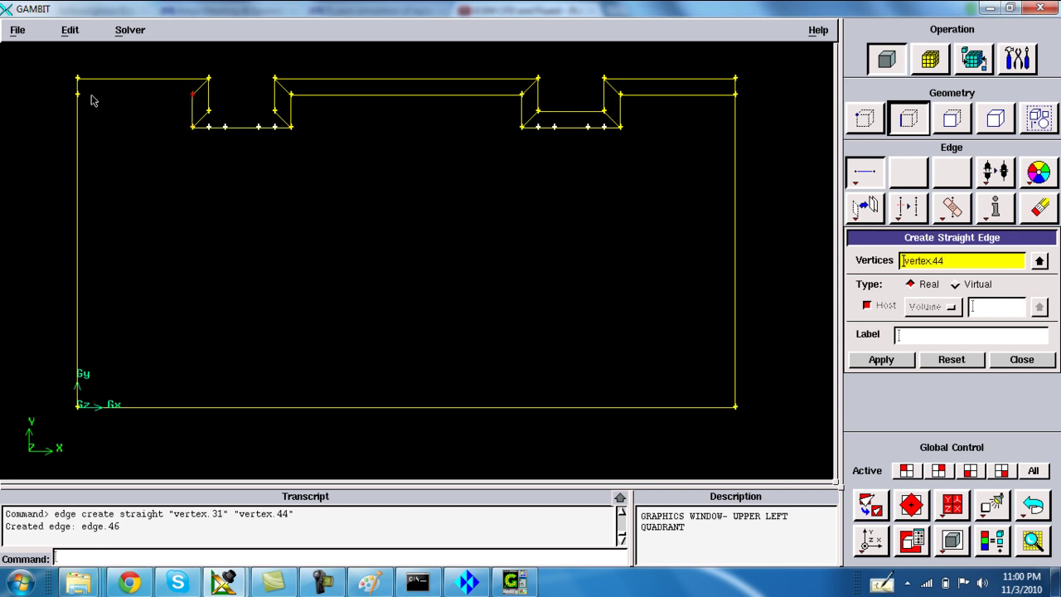
shift+middle_click(130, 139)
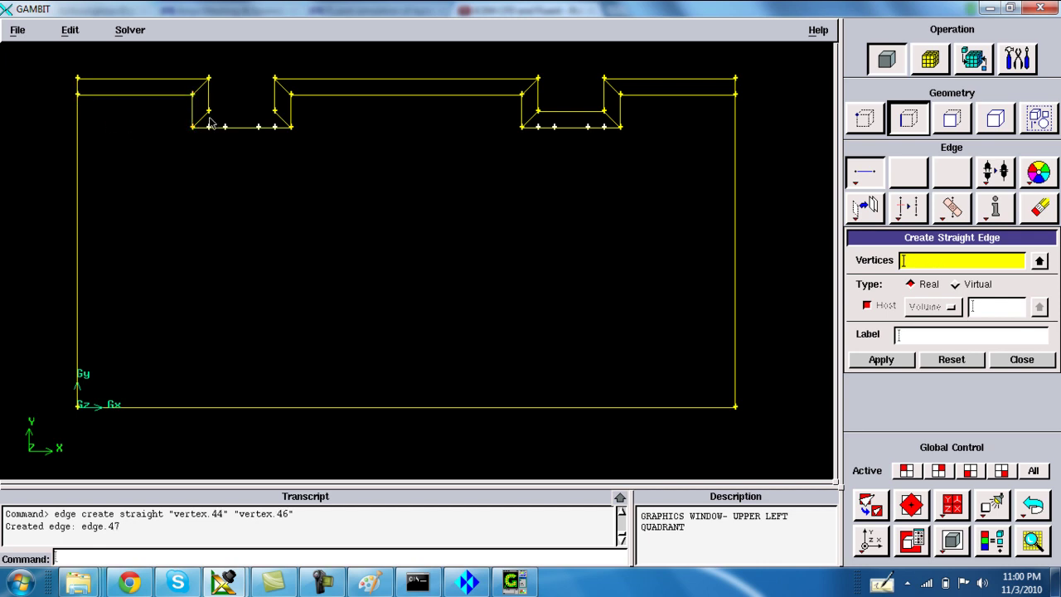
shift+click(208, 111)
shift+click(274, 110)
shift+middle_click(338, 129)
Step: Delete the stray vertices along the outer bottom edges of both openings and save the session
click(862, 121)
click(1040, 209)
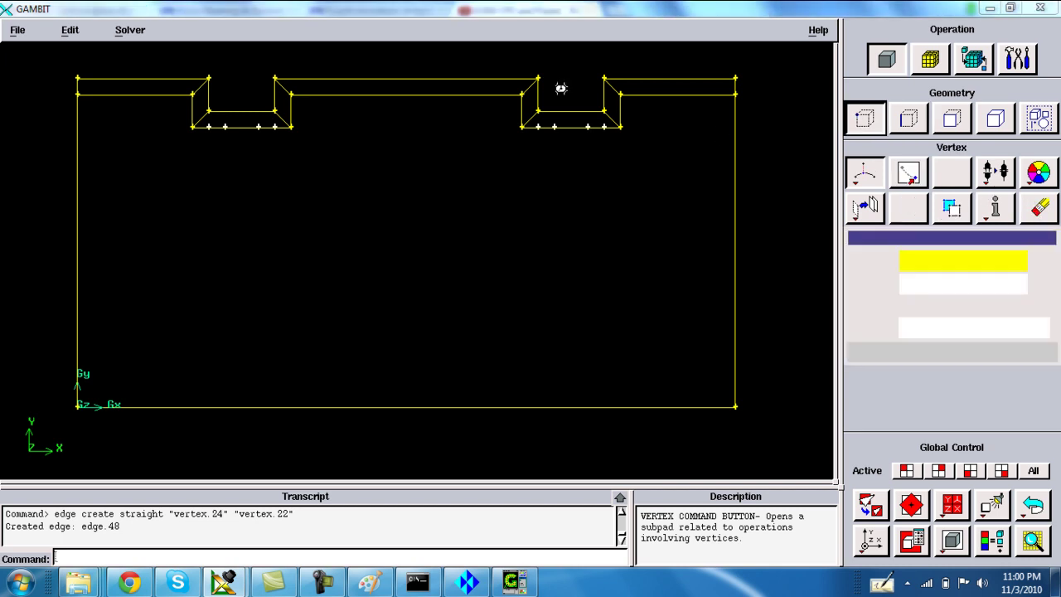
shift+drag(533, 101, 611, 149)
shift+right_click(611, 147)
shift+drag(572, 80, 631, 142)
shift+right_click(630, 140)
shift+drag(136, 94, 164, 106)
shift+right_click(383, 210)
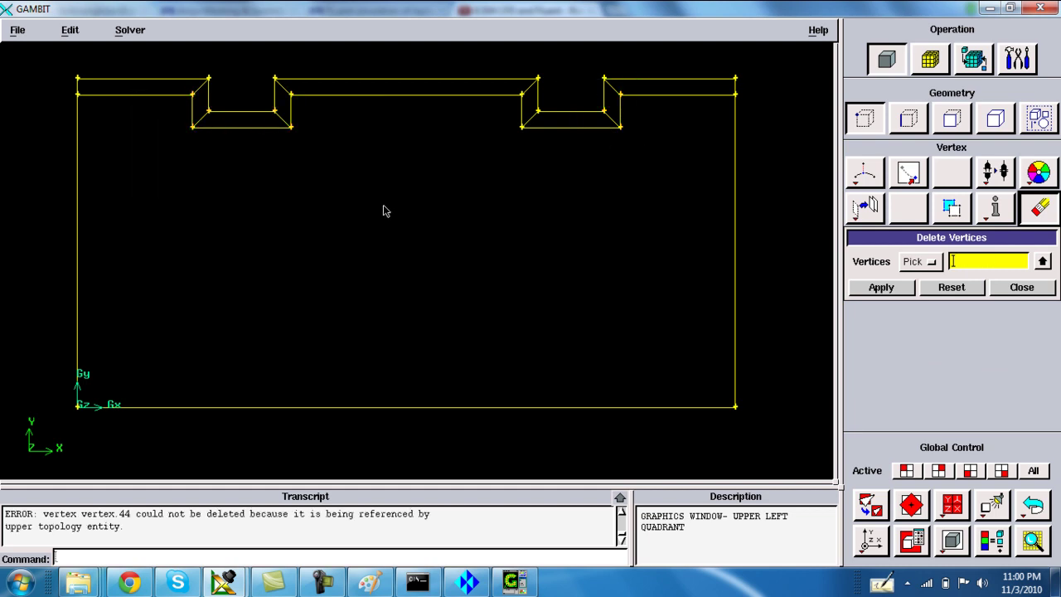
click(6, 30)
click(21, 84)
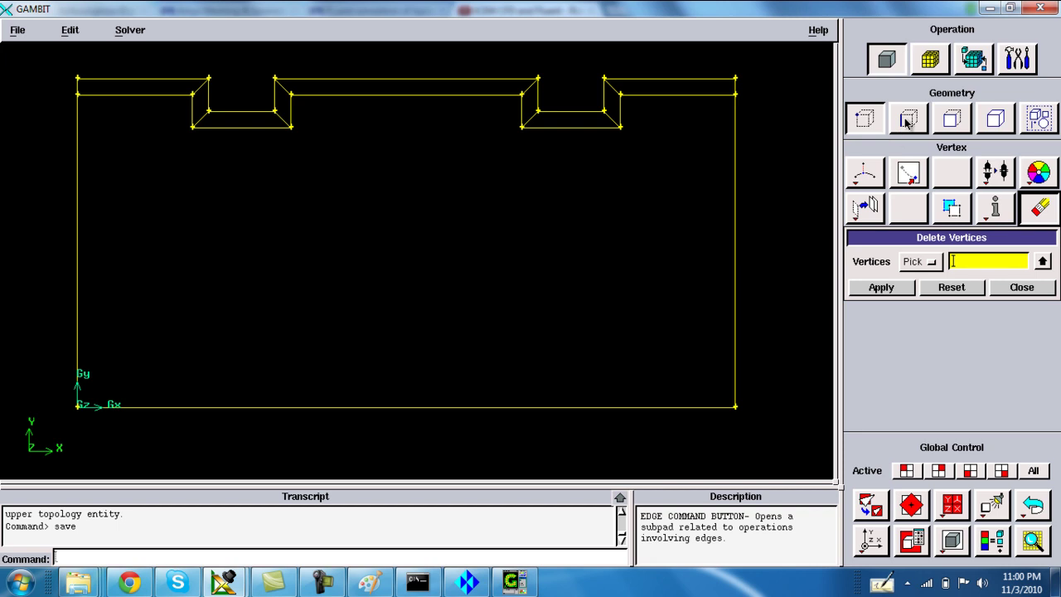
Step: Project the four lower offset vertices of both openings onto the domain's bottom edge with Split edge turned on
click(865, 172)
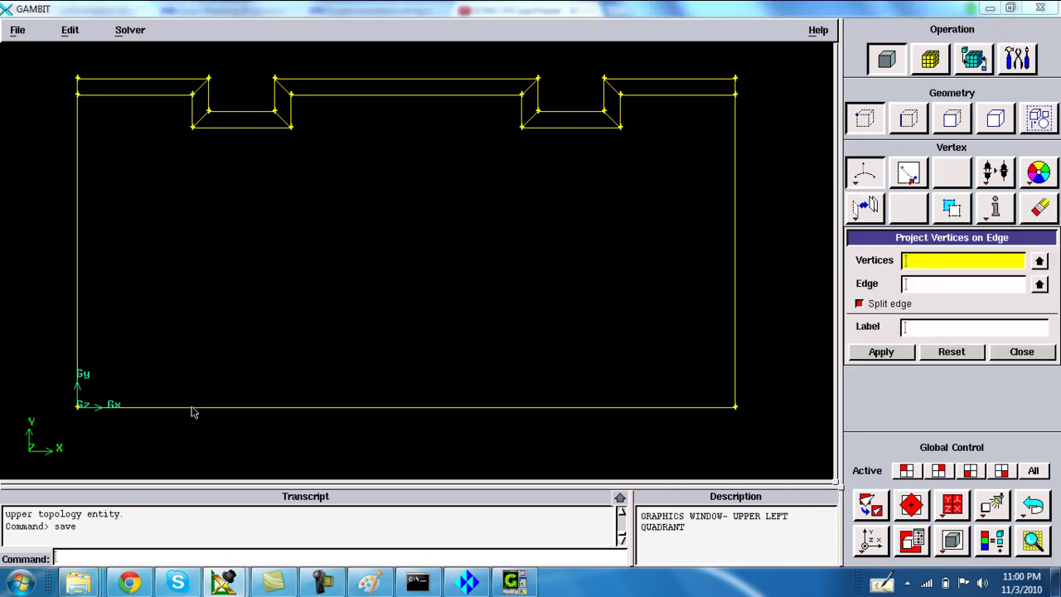
shift+click(192, 128)
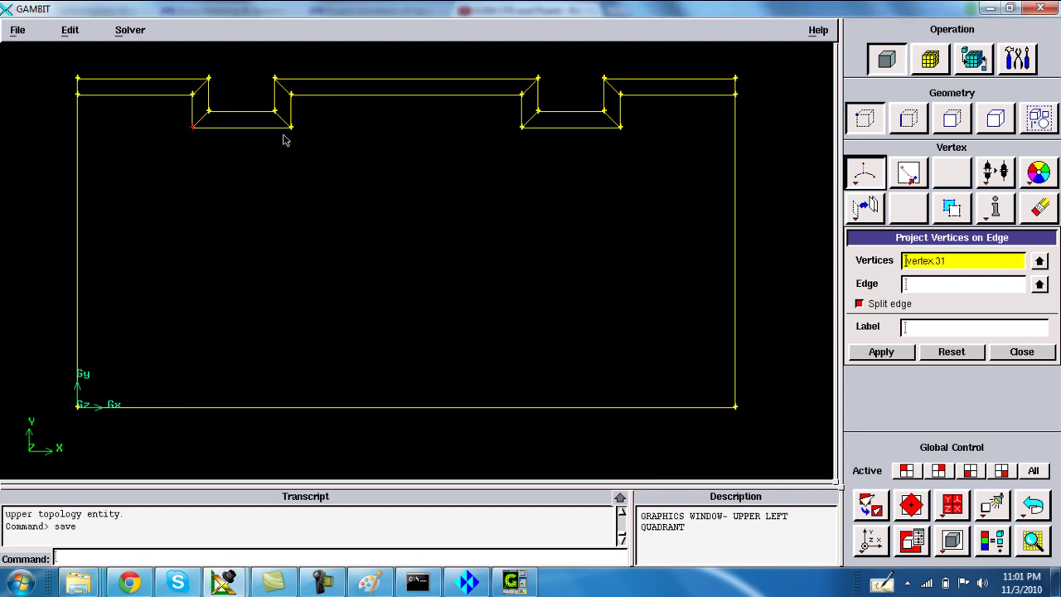
shift+click(618, 128)
shift+right_click(616, 149)
shift+click(523, 406)
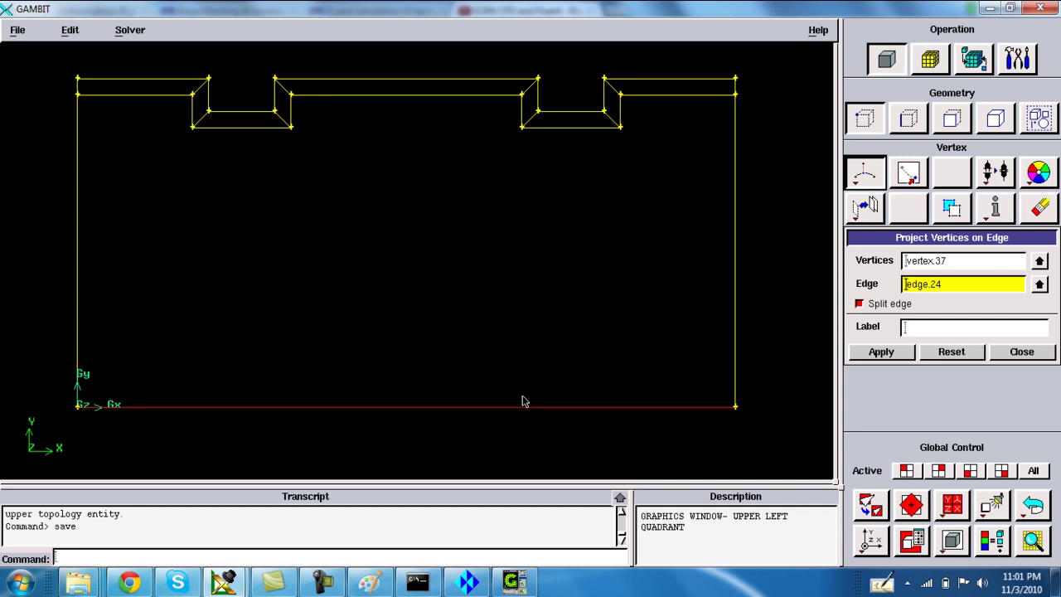
shift+right_click(516, 331)
Step: Create vertical straight edges from the right opening's two lower offset vertices down to their projected vertices on the bottom edge
click(909, 119)
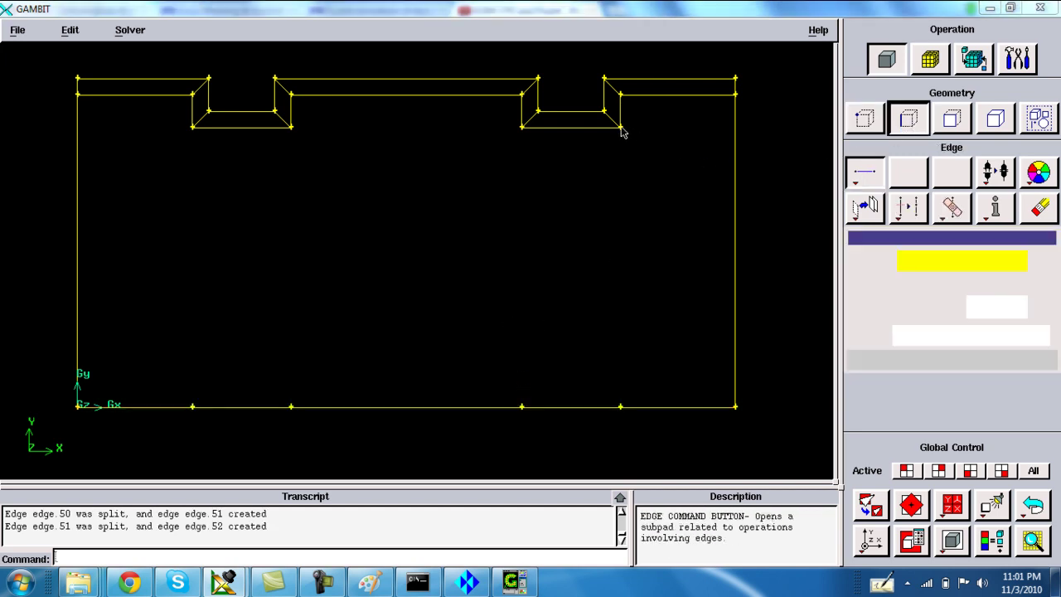
shift+right_click(624, 394)
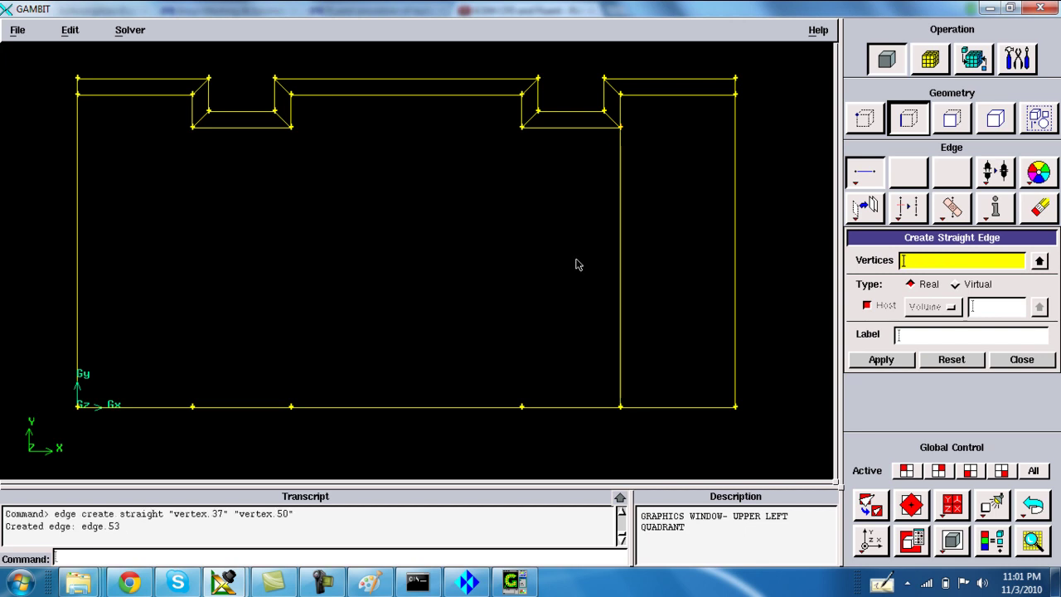
shift+drag(490, 123, 559, 202)
shift+drag(481, 351, 569, 440)
shift+right_click(360, 274)
Step: Create vertical straight edges from the left opening's two lower offset vertices down to their projected vertices on the bottom edge
shift+drag(289, 123, 320, 183)
shift+drag(281, 362, 320, 430)
shift+right_click(318, 380)
shift+drag(176, 124, 226, 179)
shift+drag(158, 305, 246, 435)
shift+right_click(223, 332)
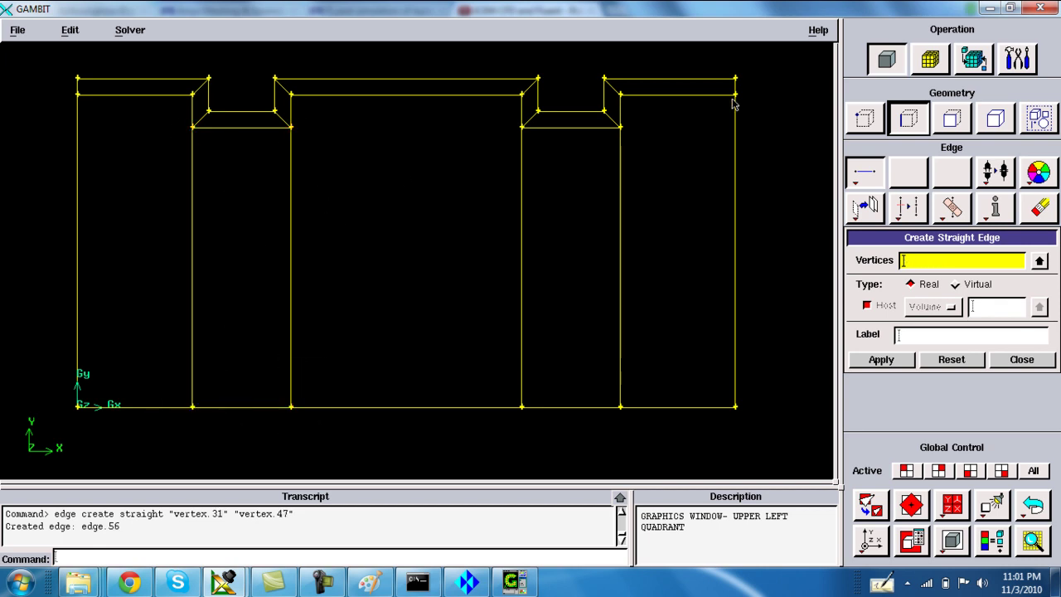
click(908, 208)
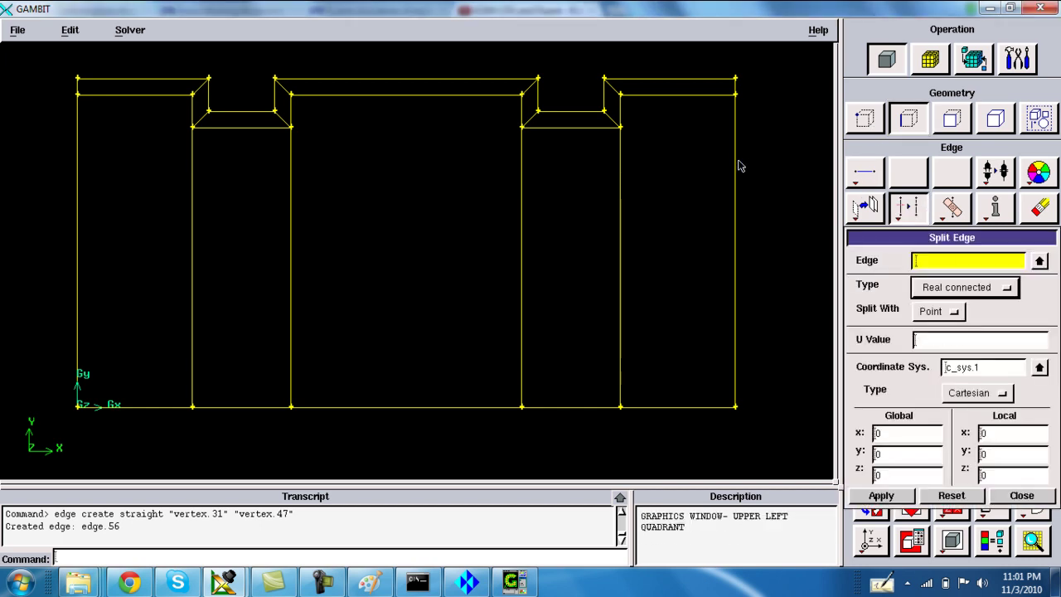
shift+click(735, 162)
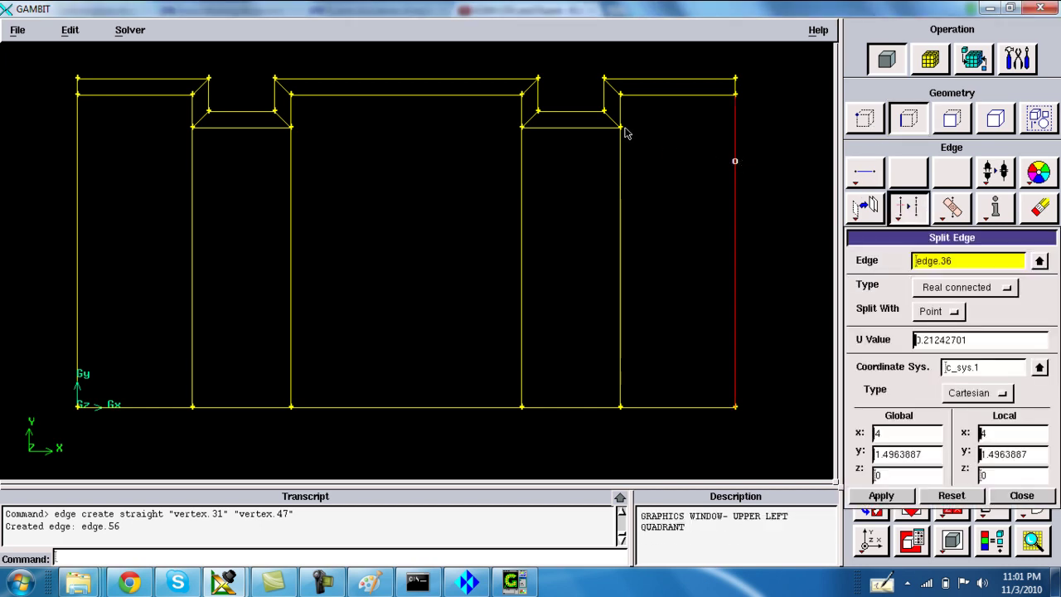
click(940, 311)
click(861, 126)
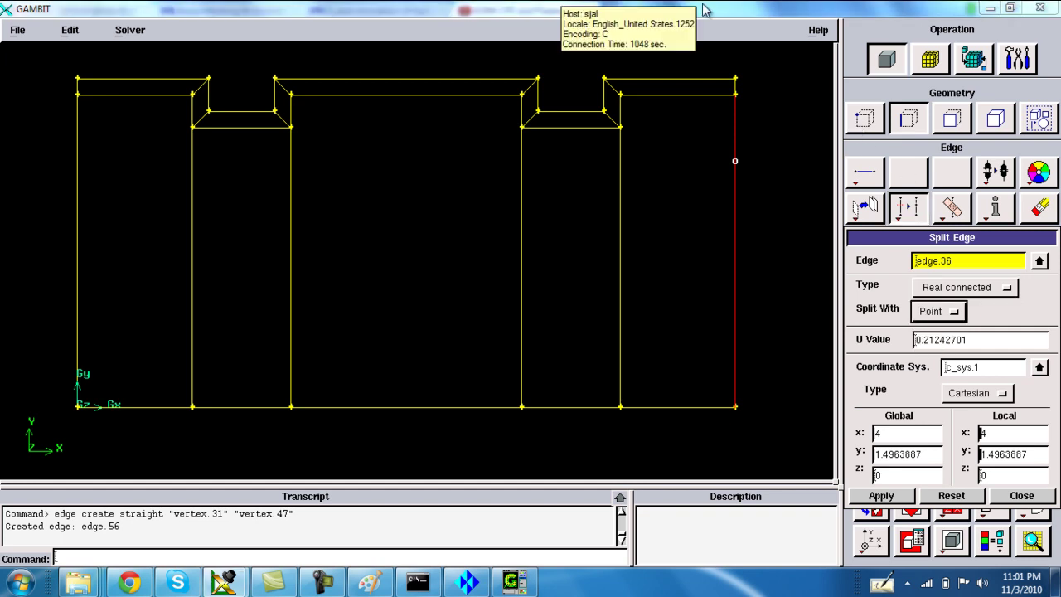
Step: Project the outermost lower offset vertex of each opening onto the domain's nearest side edge, with Split edge turned on
click(863, 119)
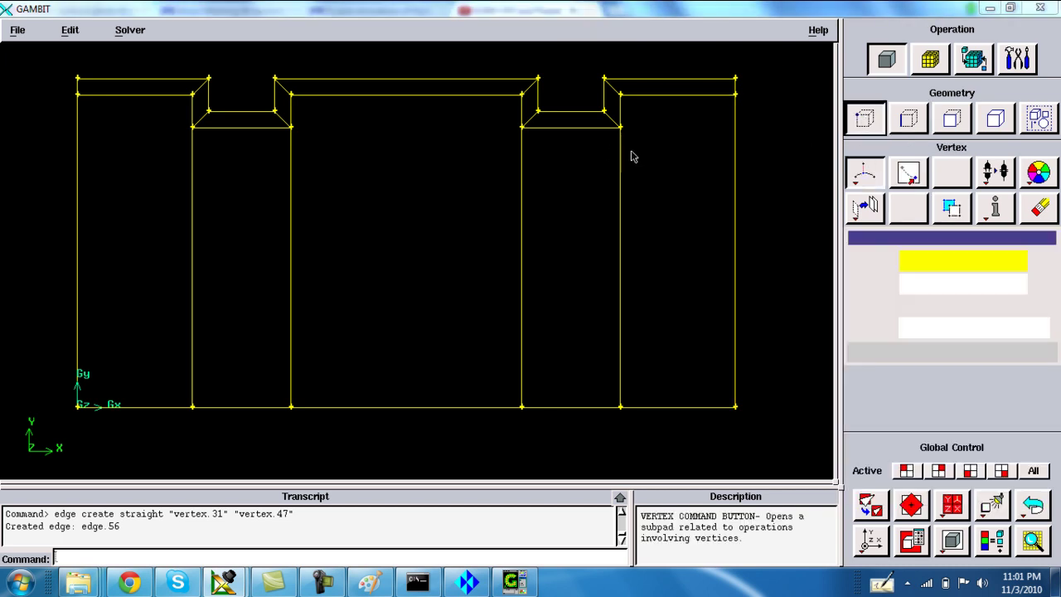
shift+click(631, 134)
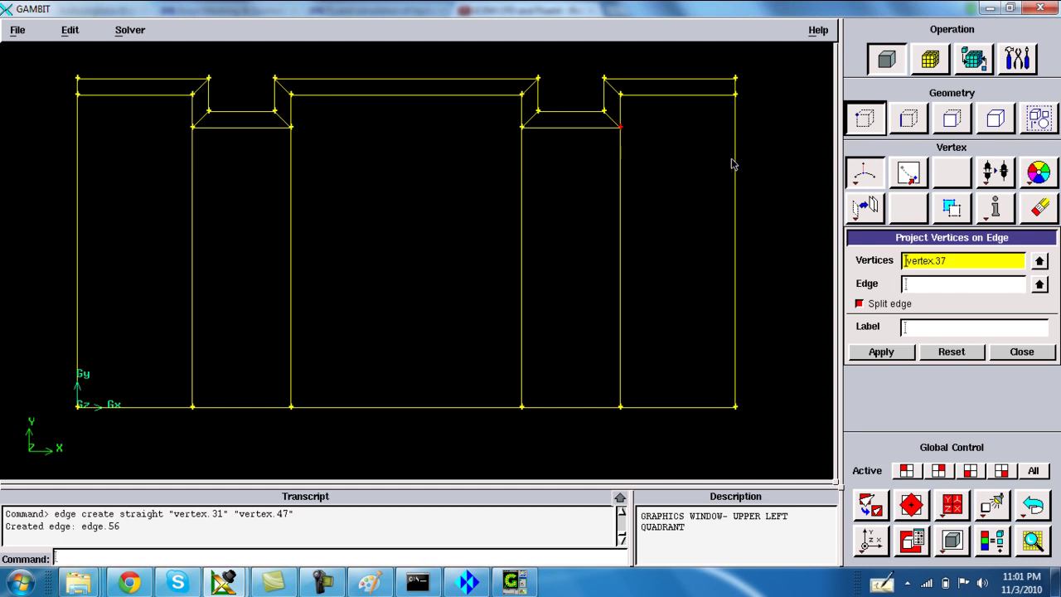
shift+middle_click(663, 158)
shift+click(733, 166)
shift+middle_click(693, 164)
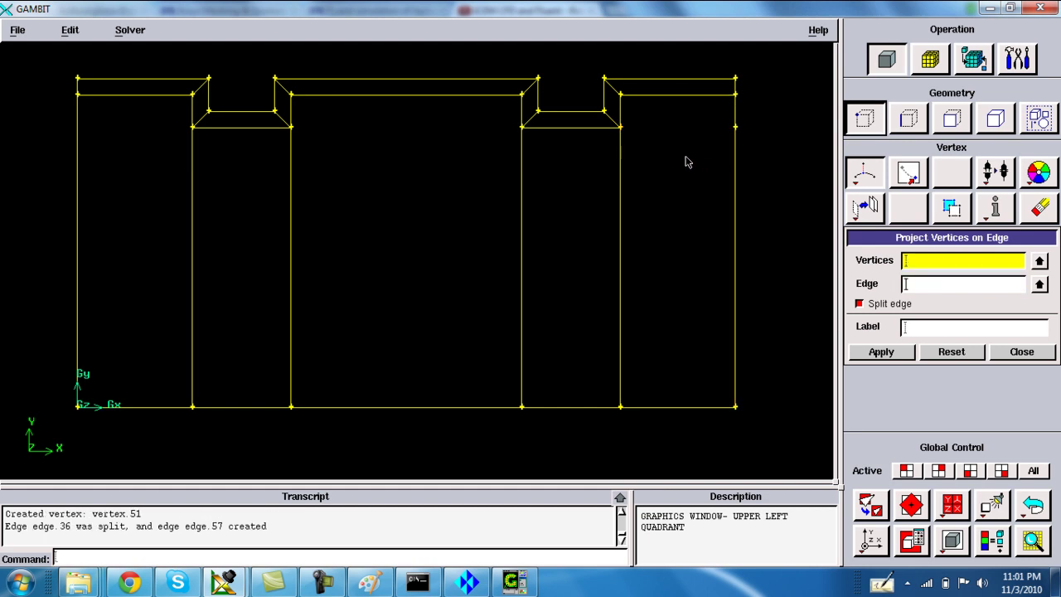
shift+click(190, 134)
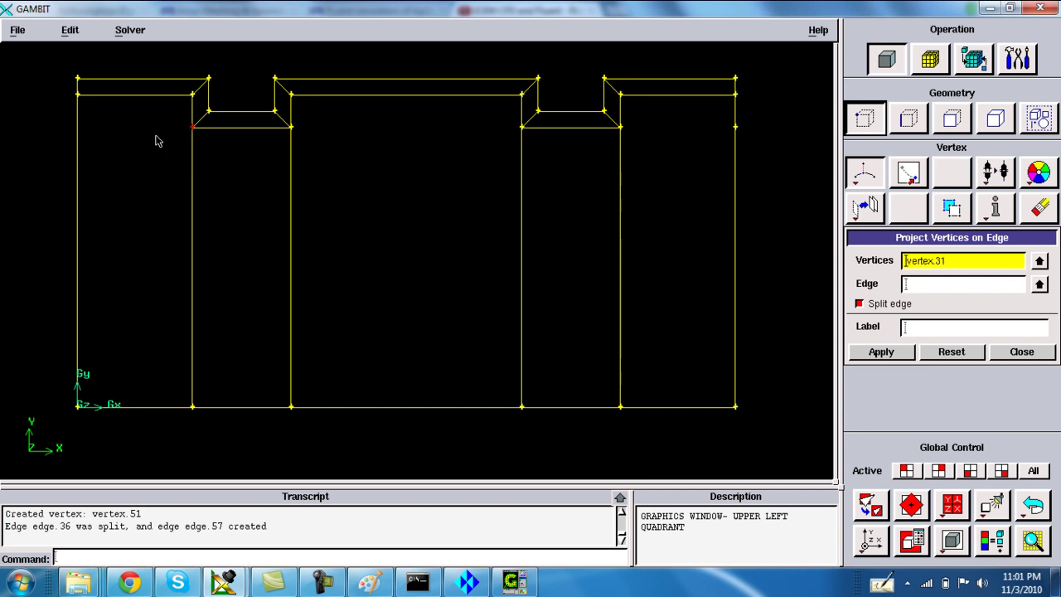
shift+middle_click(157, 138)
shift+click(80, 139)
shift+middle_click(127, 154)
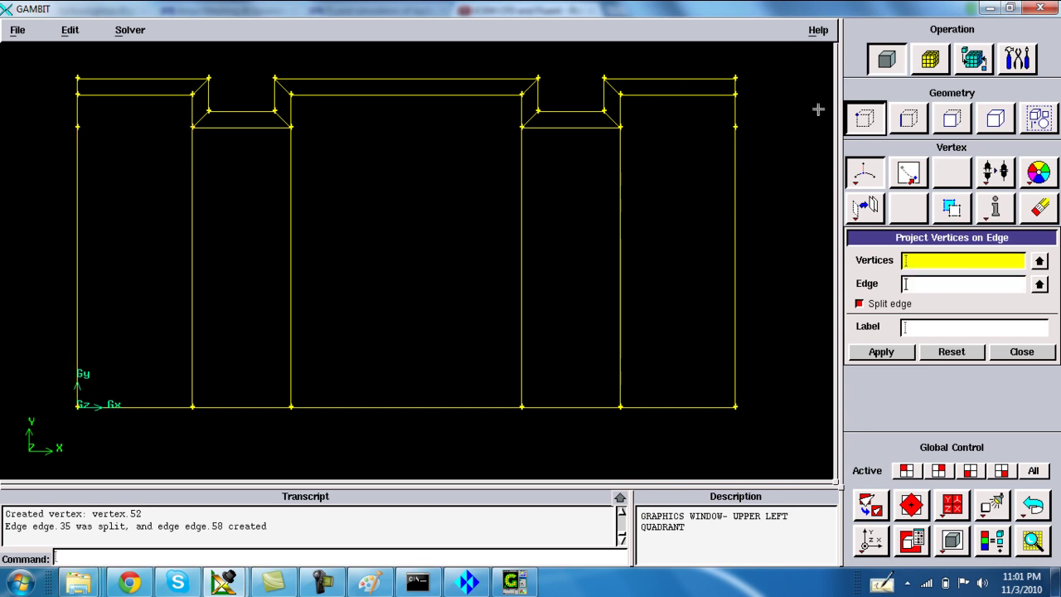
Step: Create horizontal straight edges at the lower offset level, from each opening to its nearest domain side and between the two openings
click(909, 119)
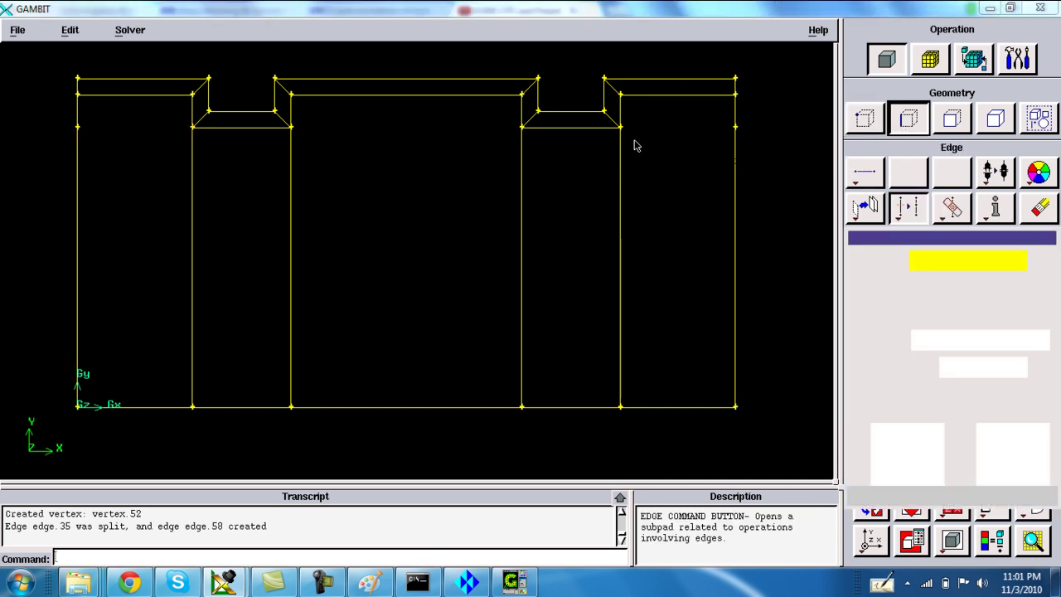
shift+click(620, 128)
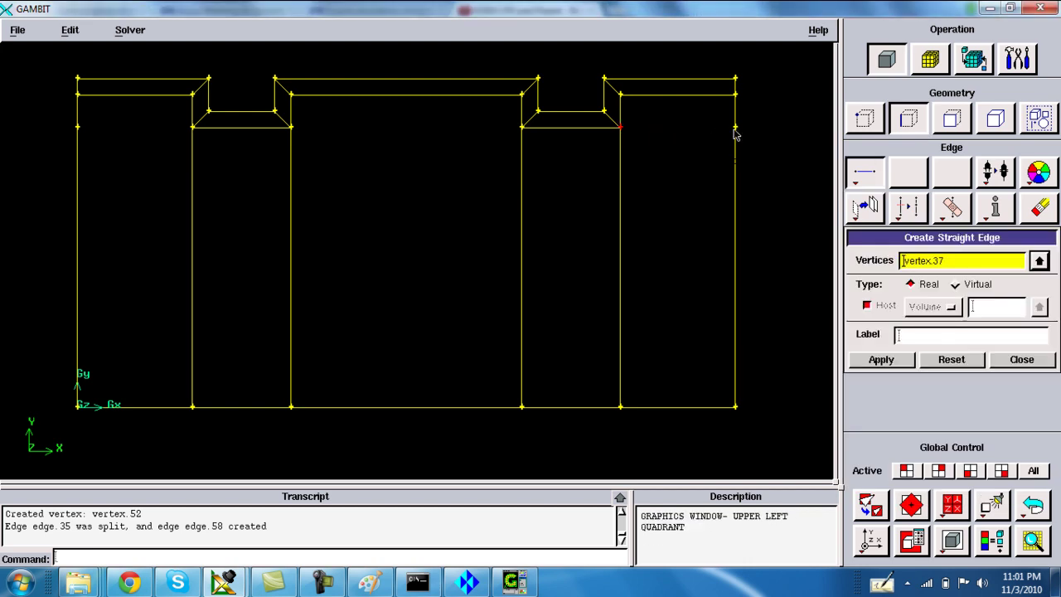
shift+middle_click(694, 159)
shift+middle_click(704, 155)
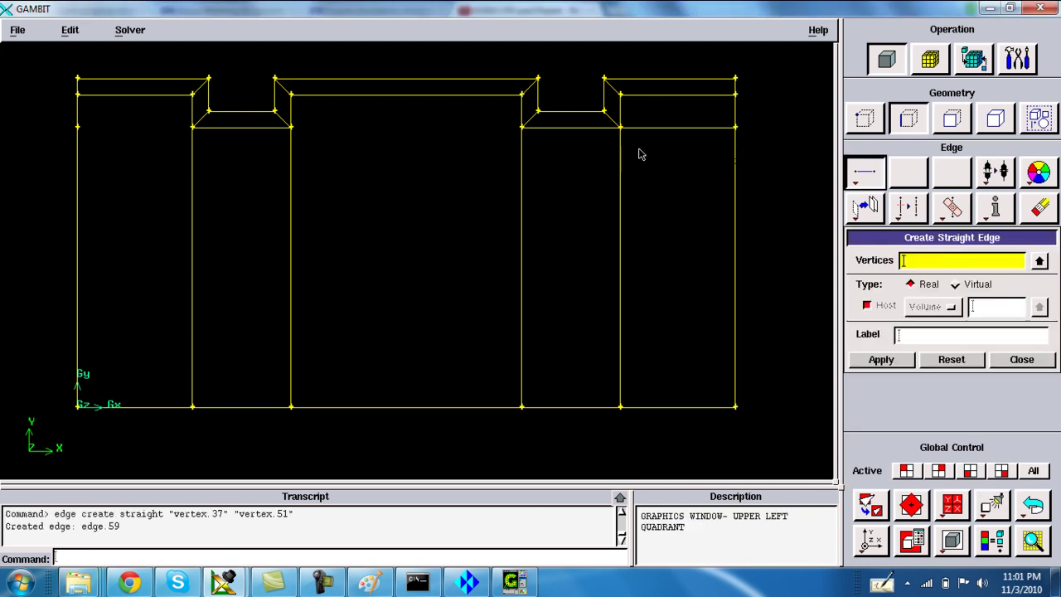
shift+click(291, 126)
shift+click(522, 127)
shift+middle_click(485, 161)
shift+click(192, 128)
shift+click(79, 128)
shift+middle_click(116, 159)
Step: Create wireframe faces for the two thin horizontal bands between the right opening and the domain's right side
click(954, 120)
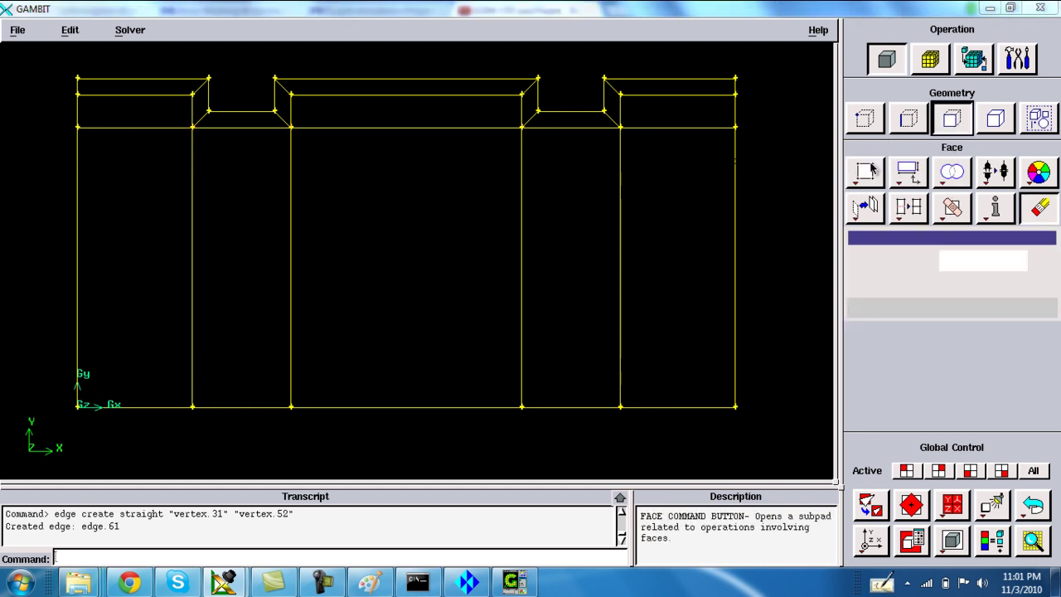
shift+click(735, 113)
shift+click(626, 116)
shift+click(644, 125)
shift+click(654, 98)
shift+middle_click(656, 99)
shift+click(657, 95)
shift+click(659, 82)
shift+click(618, 88)
shift+right_click(628, 120)
Step: Create a wireframe face for the offset strip along the right side of the right opening
shift+click(611, 119)
shift+click(619, 102)
shift+click(612, 87)
shift+click(607, 94)
shift+right_click(612, 100)
Step: Try to create a wireframe face for the offset strip beneath the right opening, and reset the edge selection
shift+click(608, 103)
shift+click(611, 118)
shift+click(572, 129)
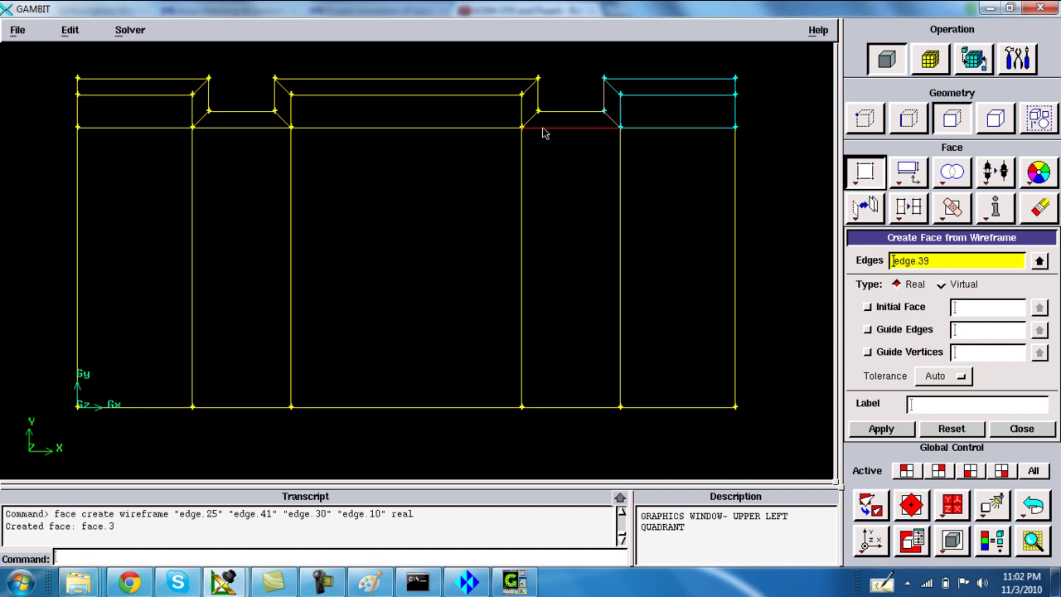
shift+click(535, 118)
shift+click(550, 113)
shift+right_click(549, 113)
shift+click(536, 113)
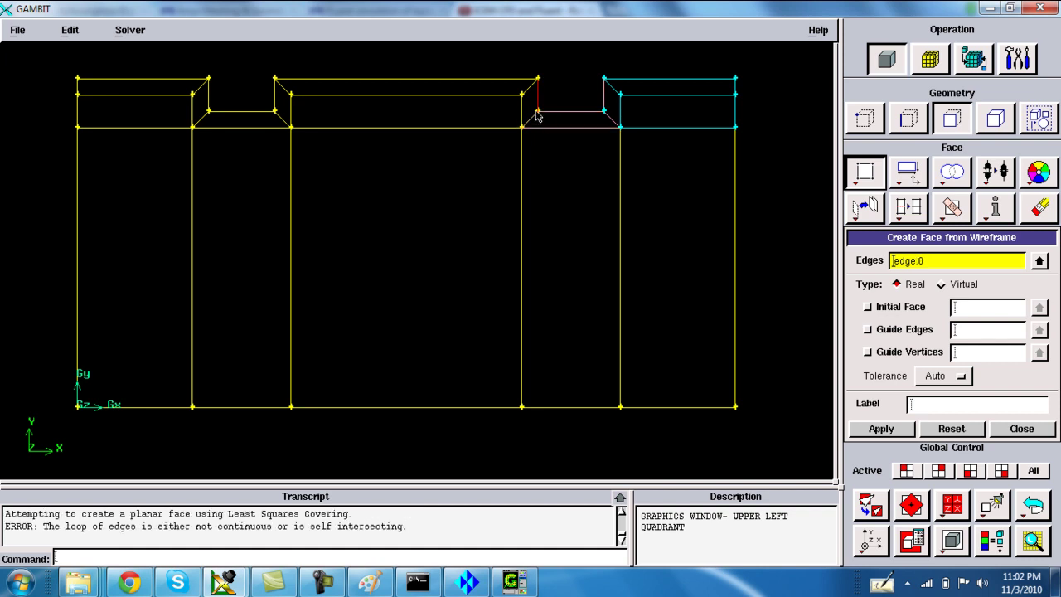
click(938, 431)
Step: Create wireframe faces for the offset strips beneath and along the left side of the right opening
shift+click(612, 119)
shift+click(578, 112)
shift+click(530, 120)
shift+click(546, 126)
shift+right_click(554, 120)
shift+click(536, 107)
shift+click(525, 106)
shift+right_click(526, 106)
Step: Create wireframe faces for the top band between the openings and the offset strip along the left opening's right side
shift+click(527, 83)
shift+click(290, 95)
shift+right_click(301, 100)
shift+click(287, 104)
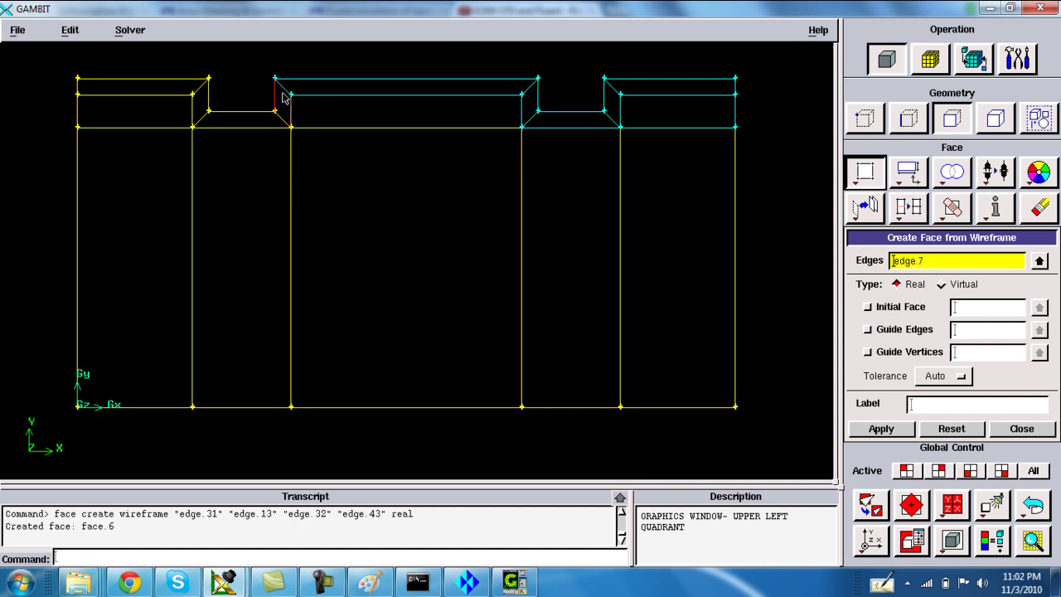
shift+right_click(303, 118)
Step: Create wireframe faces for the offset strips beneath and along the left side of the left opening
shift+click(257, 125)
shift+click(199, 124)
shift+right_click(227, 122)
shift+click(203, 101)
shift+click(197, 88)
shift+click(194, 98)
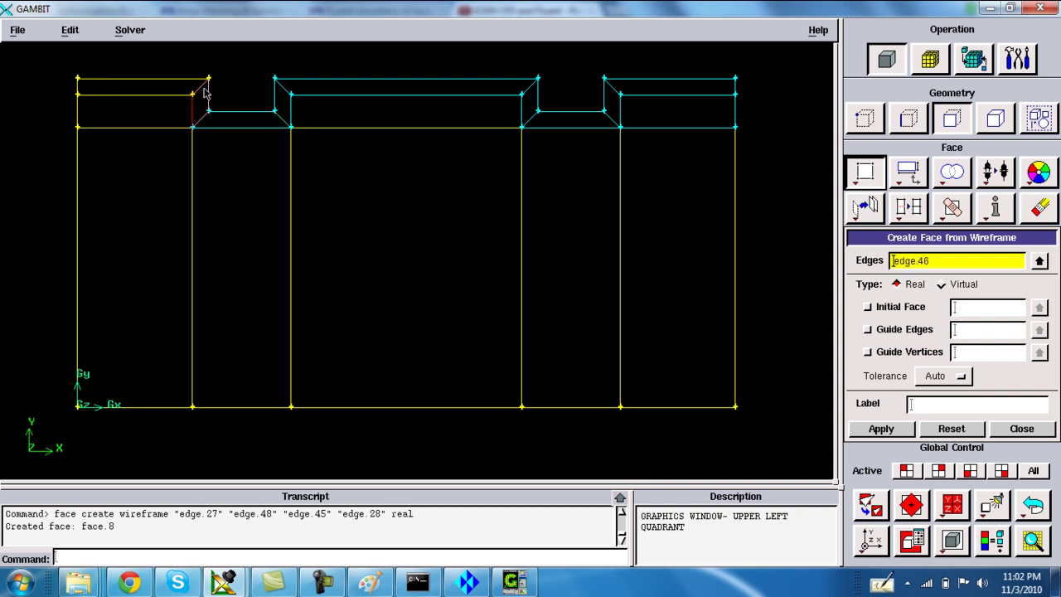
shift+right_click(206, 95)
Step: Create wireframe faces for the two thin horizontal bands between the domain's left side and the left opening
shift+click(193, 80)
shift+click(82, 86)
shift+click(92, 94)
shift+right_click(122, 108)
shift+click(124, 129)
shift+click(99, 96)
shift+click(194, 114)
shift+right_click(206, 118)
Step: Create wireframe faces for the tall leftmost block and the tall block below the left opening
shift+click(192, 142)
shift+click(172, 131)
shift+click(86, 164)
shift+click(152, 401)
shift+right_click(154, 348)
shift+click(191, 229)
shift+click(241, 132)
shift+click(296, 155)
shift+click(237, 408)
shift+right_click(233, 379)
Step: Create wireframe faces for the tall central block and the tall block below the right opening
shift+click(292, 313)
shift+click(349, 132)
shift+click(523, 175)
shift+click(442, 408)
shift+right_click(440, 390)
shift+click(523, 367)
shift+click(618, 142)
shift+click(593, 128)
shift+click(605, 407)
shift+right_click(608, 407)
Step: Create a wireframe face for the tall rightmost block of the domain
shift+click(632, 407)
shift+click(630, 375)
shift+click(687, 128)
shift+click(735, 147)
shift+right_click(744, 155)
Step: Start meshing edges and select the short top segment of the domain's right side
click(927, 66)
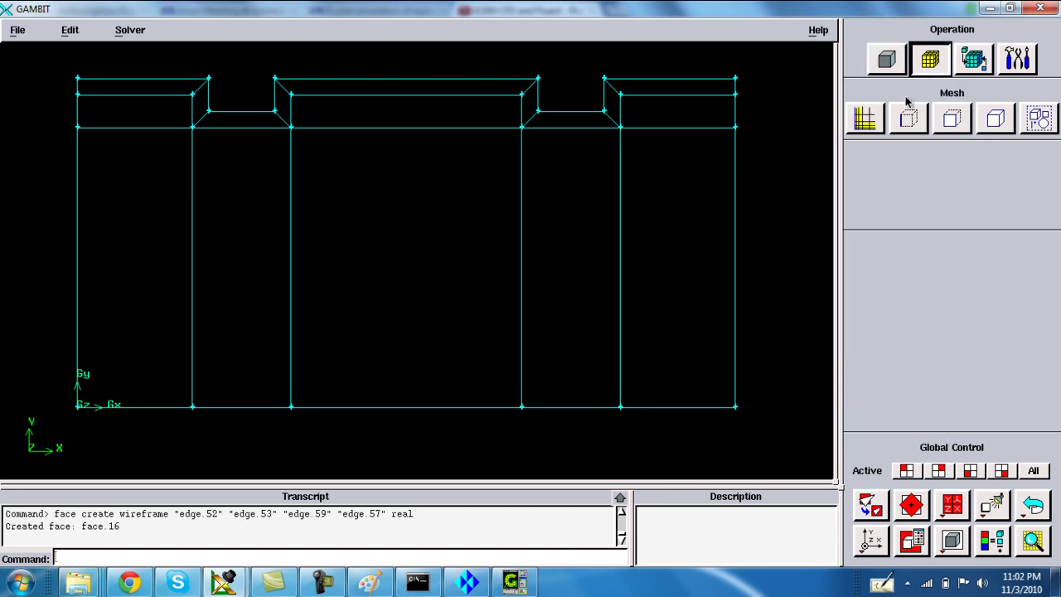
click(909, 119)
shift+click(736, 88)
shift+middle_click(738, 150)
shift+middle_click(738, 90)
shift+middle_drag(735, 121, 680, 130)
shift+click(735, 87)
Step: Restore the front view with the Mesh Edges dialog fully visible and examine the domain's upper-right corner up close
ctrl+drag(721, 156, 673, 157)
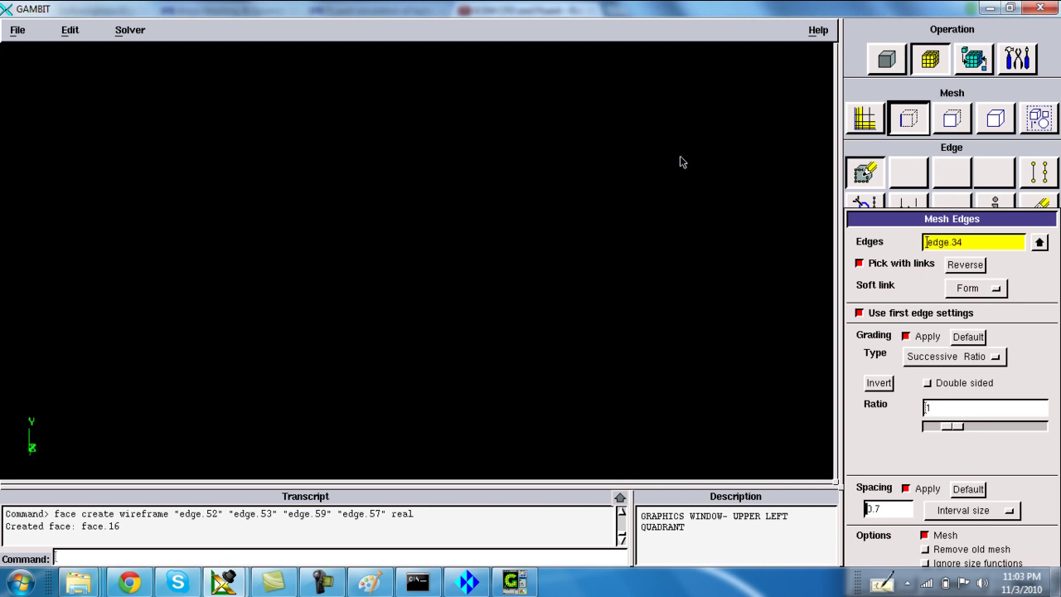
right_drag(692, 88, 658, 202)
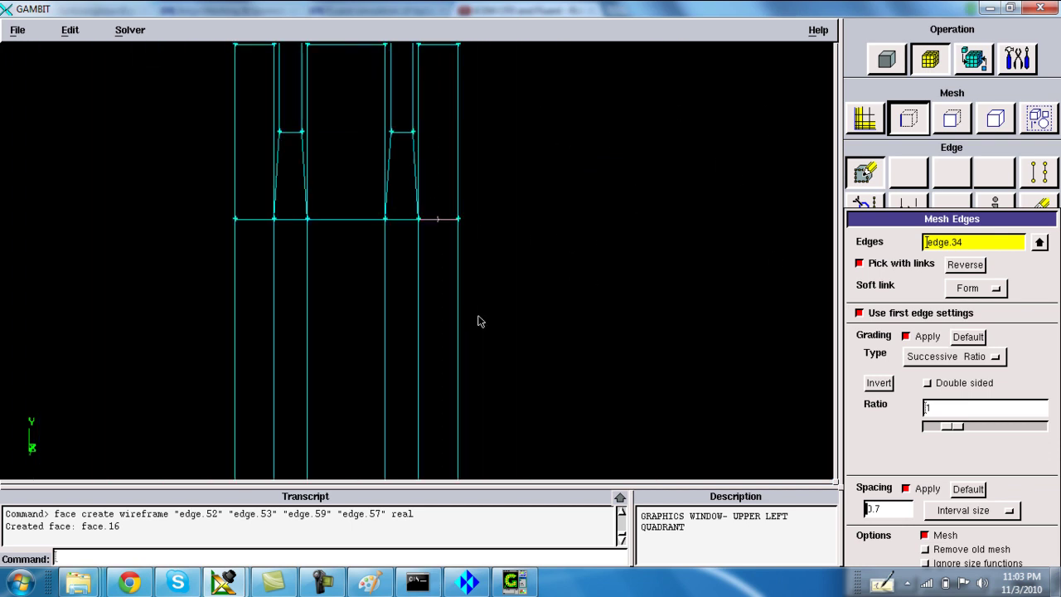
drag(467, 314, 745, 214)
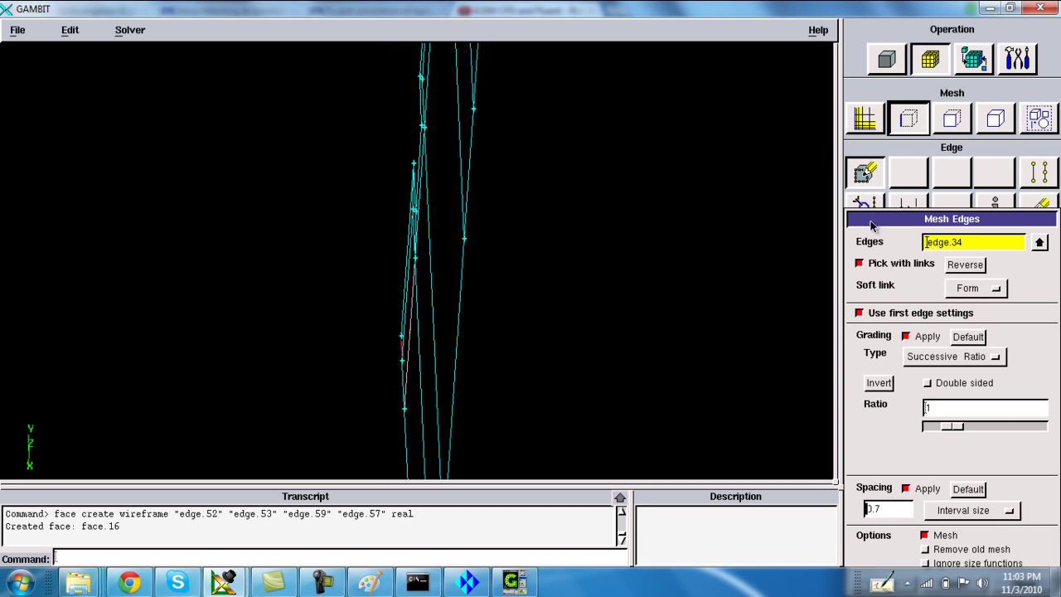
drag(910, 218, 693, 187)
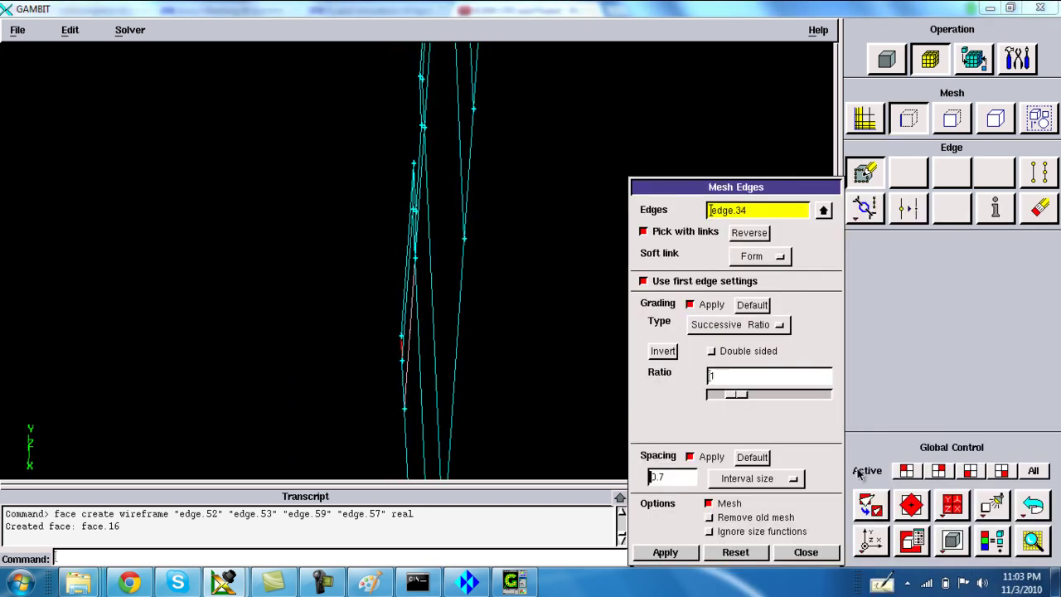
click(868, 536)
middle_drag(523, 234, 429, 228)
right_drag(429, 228, 470, 315)
middle_drag(493, 263, 248, 384)
right_drag(382, 226, 461, 340)
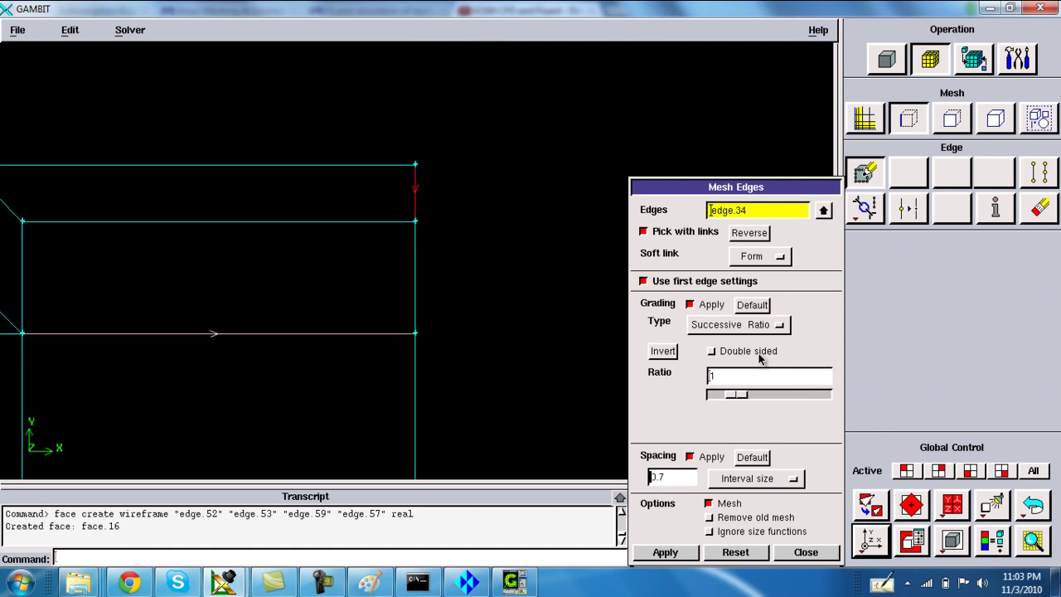
Step: Set the edge mesh spacing to an interval count of 10 and the successive ratio to 1.1
click(742, 479)
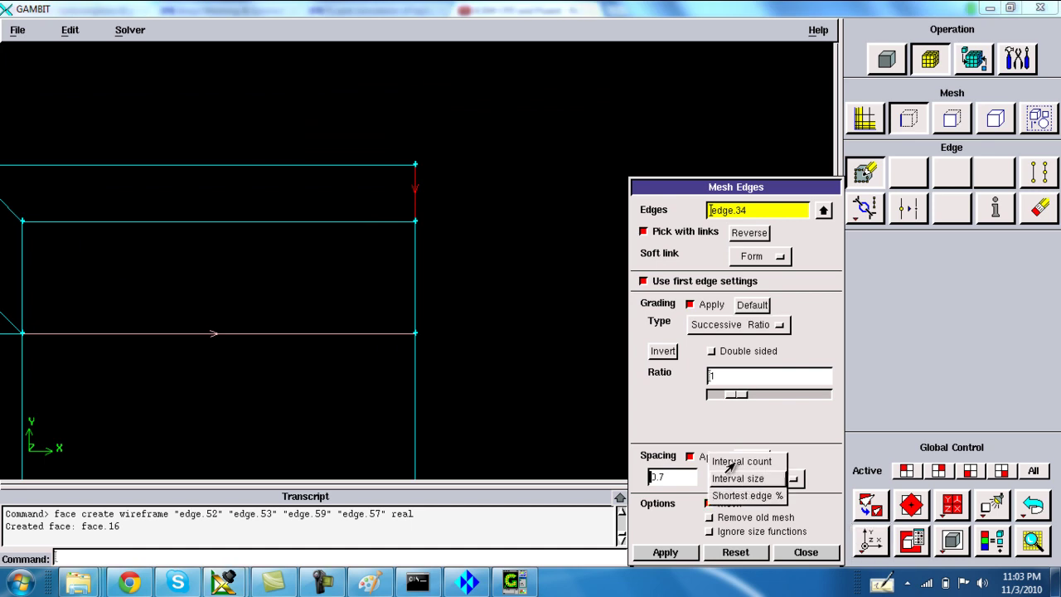
click(742, 461)
click(651, 477)
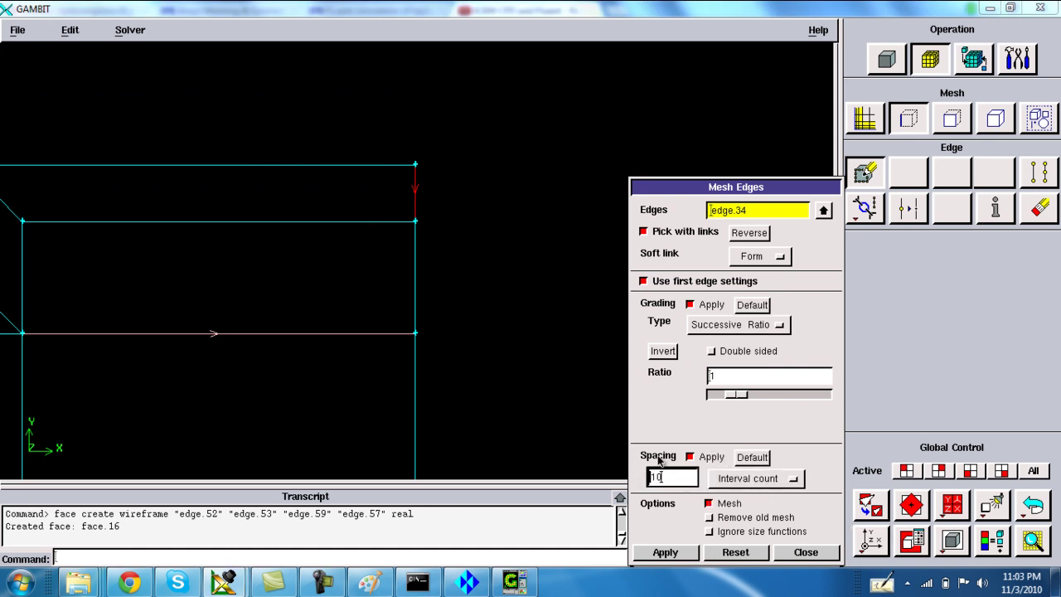
click(726, 380)
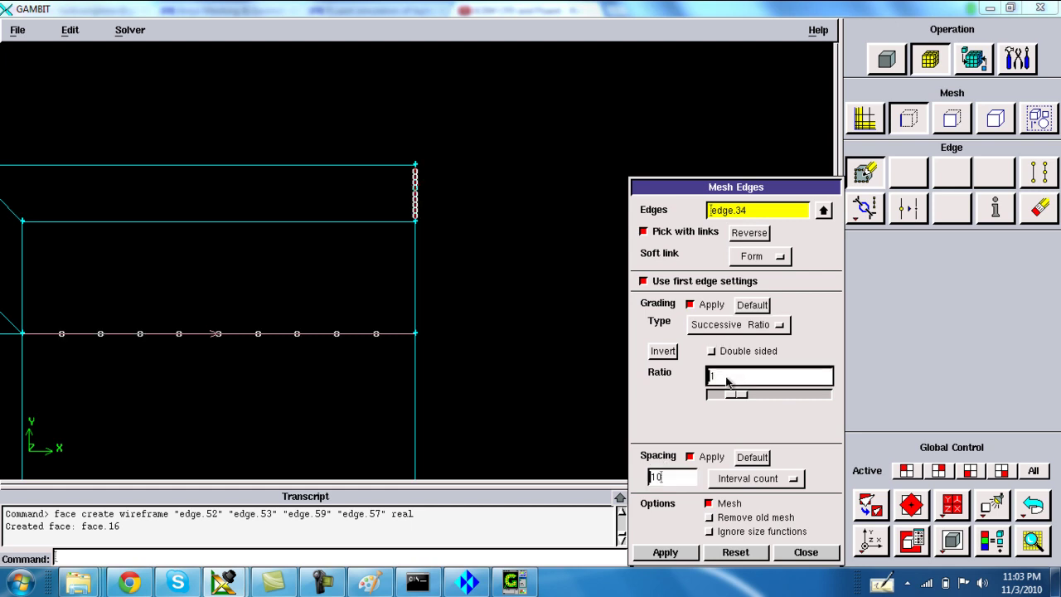
text(.1)
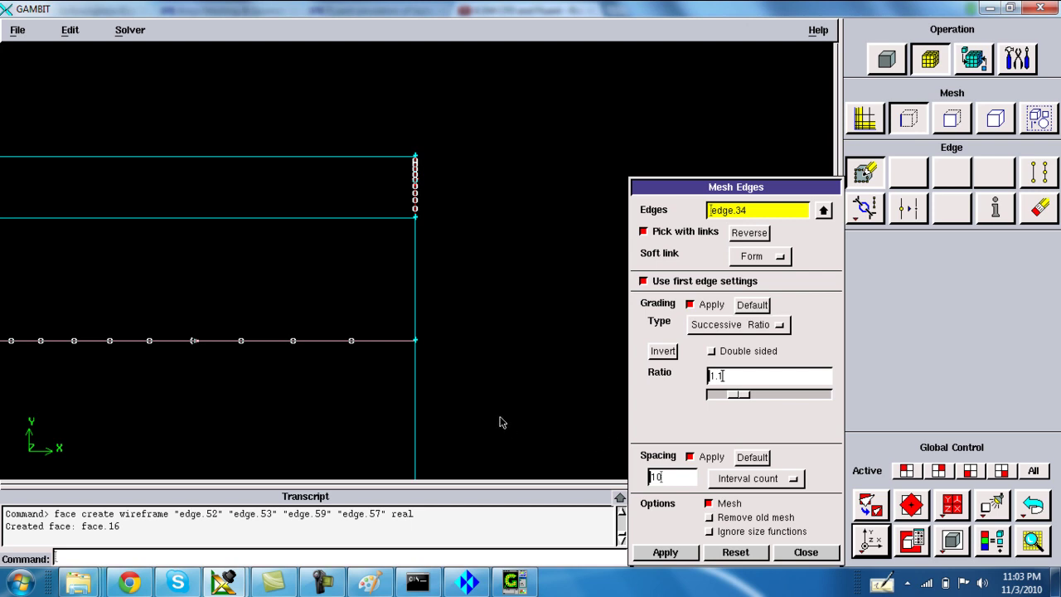
Step: Add the four diagonal corner edges of the right opening's offset layer to the edge mesh selection
right_drag(502, 397, 491, 301)
shift+click(123, 224)
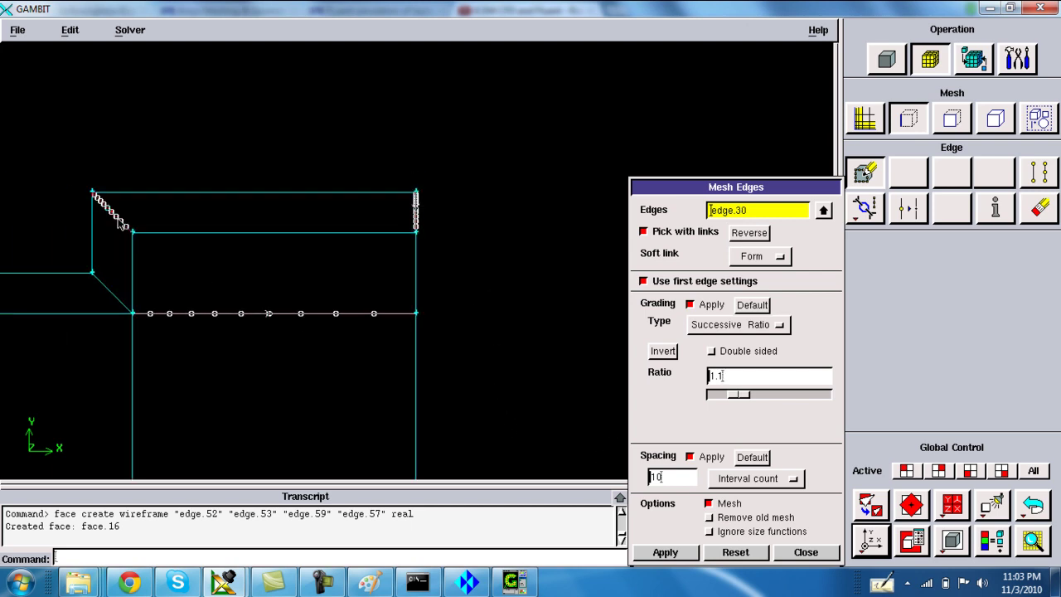
shift+click(114, 299)
middle_drag(114, 302, 470, 297)
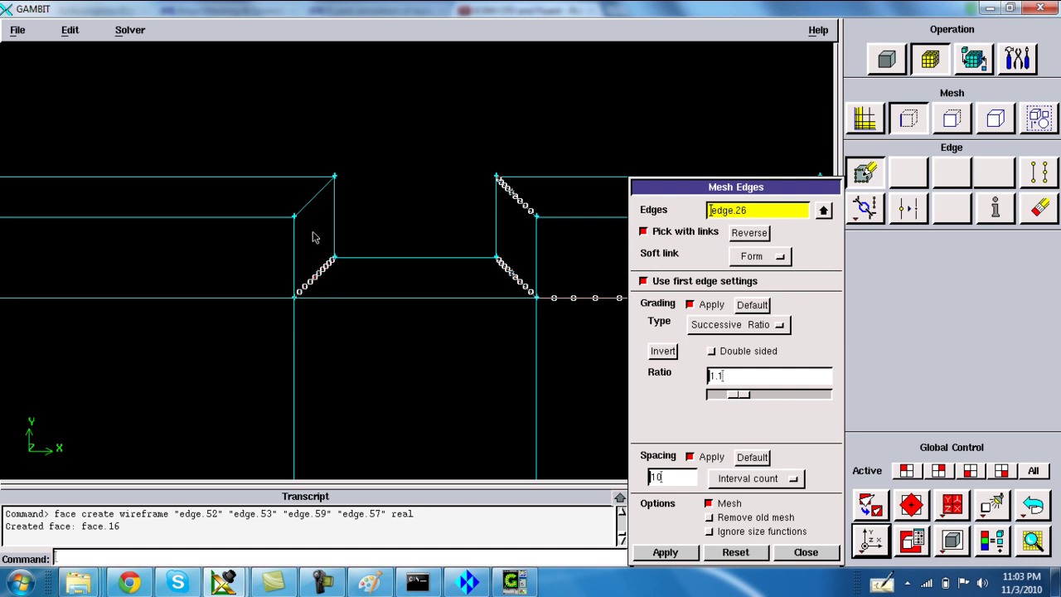
right_drag(311, 225, 332, 345)
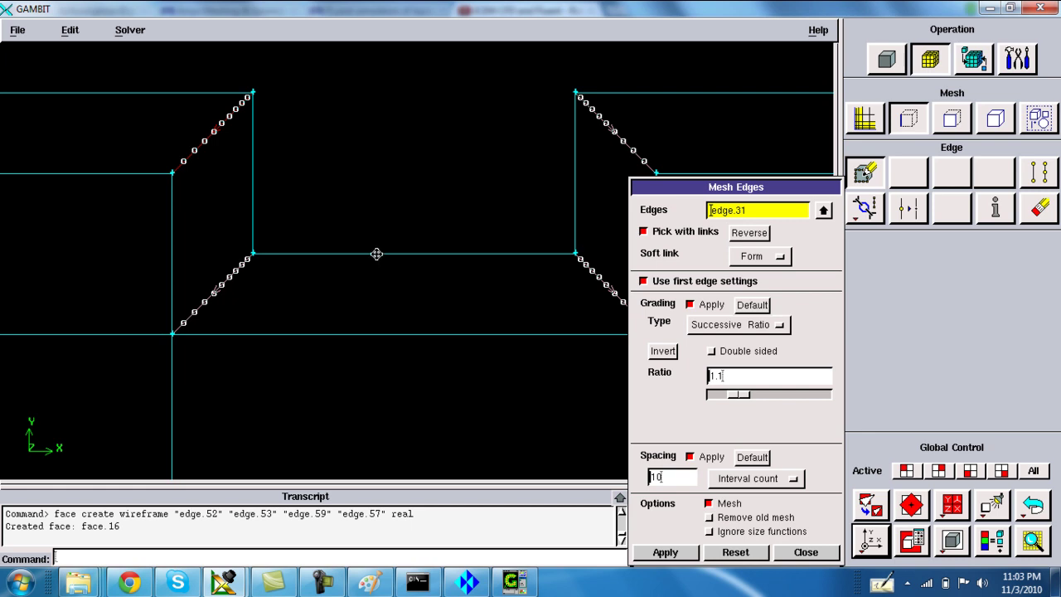
Step: Add the left opening's two right-hand diagonal edges to the mesh selection, with the finer spacing towards the opening
middle_drag(376, 254, 329, 230)
right_drag(280, 300, 248, 182)
middle_drag(176, 317, 456, 343)
middle_drag(155, 286, 385, 315)
middle_drag(97, 308, 262, 296)
shift+click(218, 249)
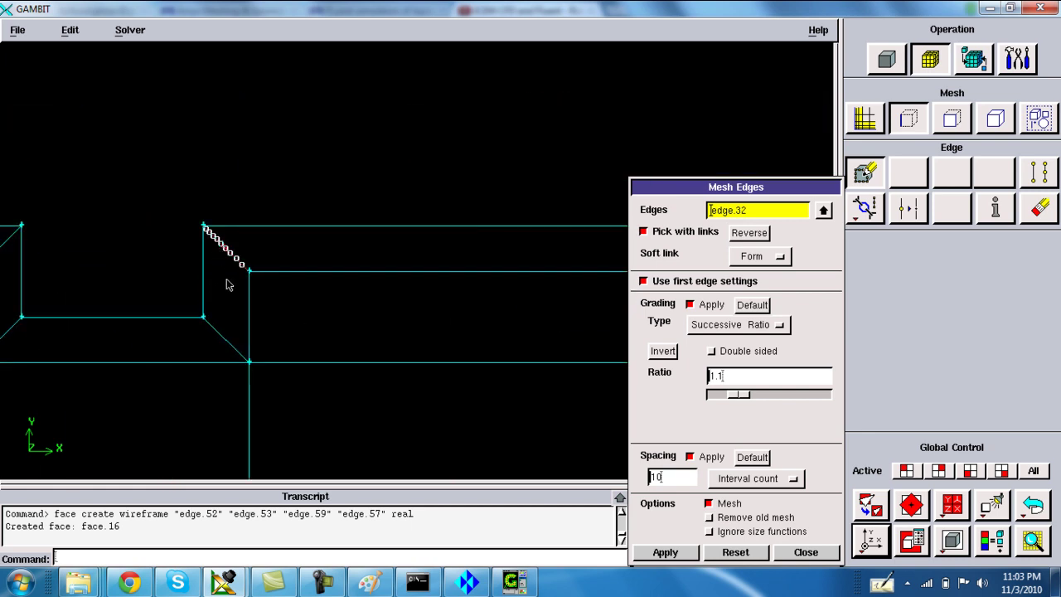
shift+click(220, 335)
shift+middle_click(222, 332)
shift+click(222, 335)
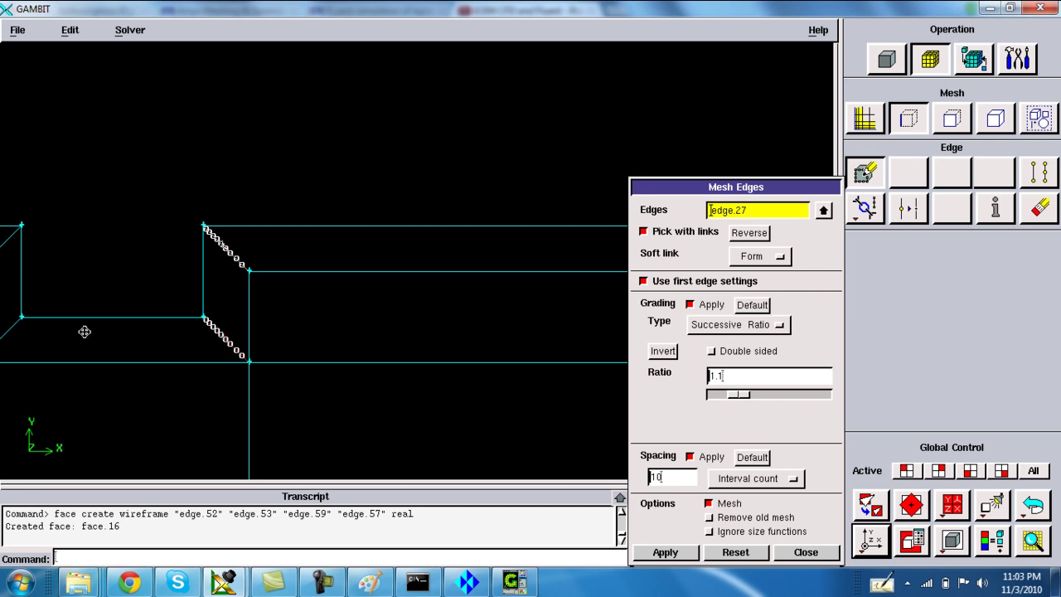
Step: Add the left opening's two left-hand diagonal edges to the edge mesh selection, correcting their grading direction
middle_drag(85, 331, 354, 339)
shift+click(280, 340)
shift+middle_click(279, 338)
shift+click(280, 342)
shift+click(266, 260)
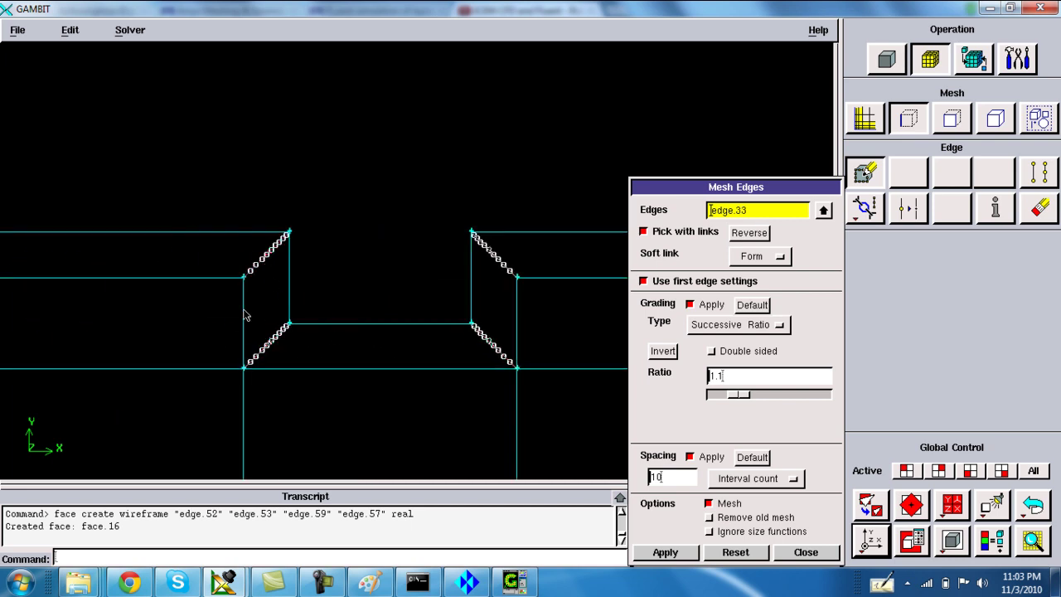
shift+middle_drag(162, 325, 401, 324)
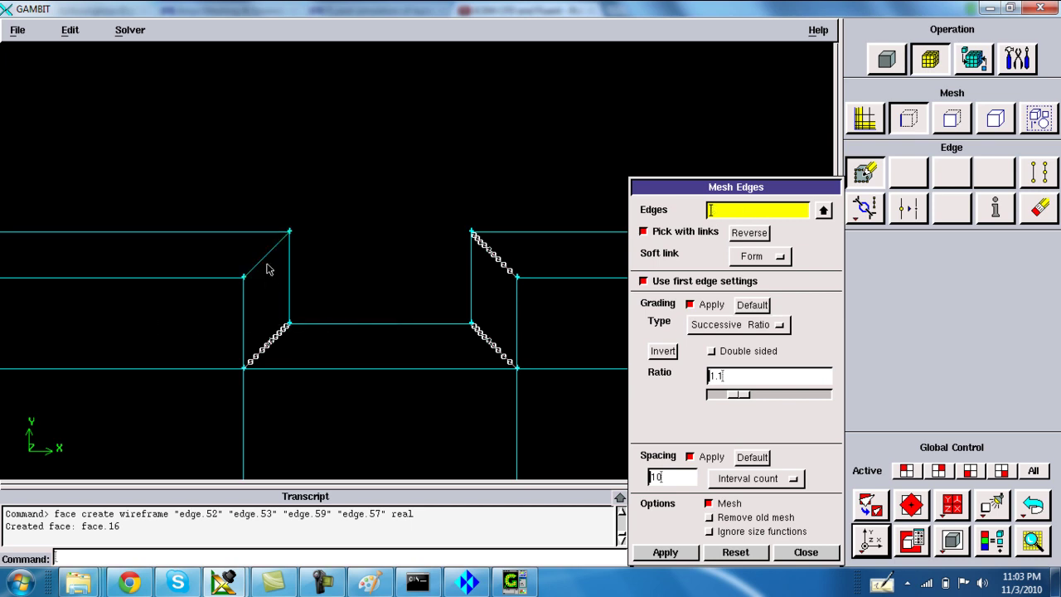
shift+click(263, 265)
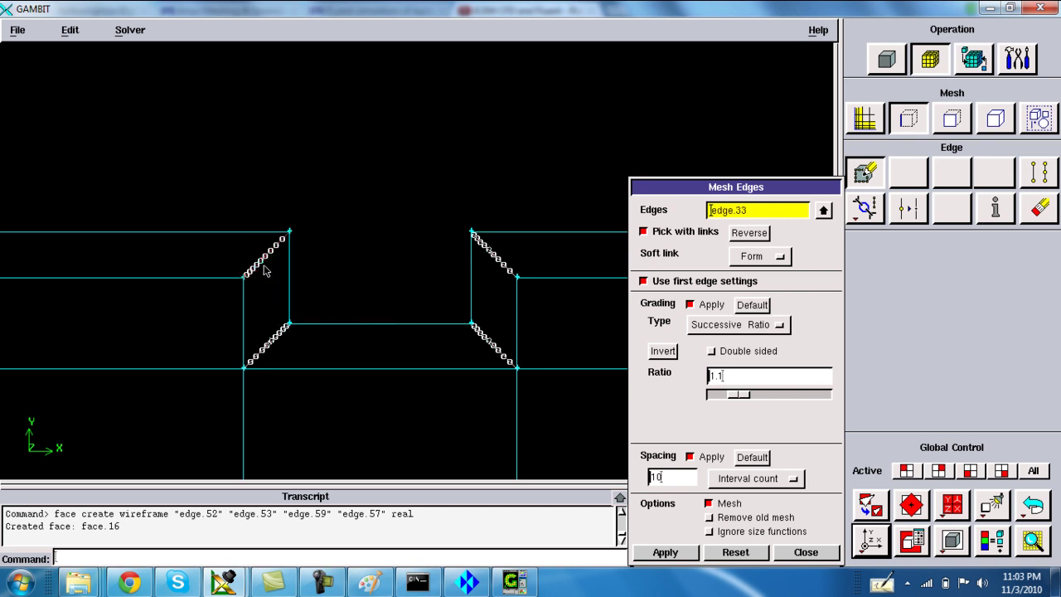
Step: Add the short top segment of the domain's left side to the mesh selection and reverse its grading direction
middle_drag(290, 345, 547, 311)
shift+click(165, 234)
shift+middle_click(168, 232)
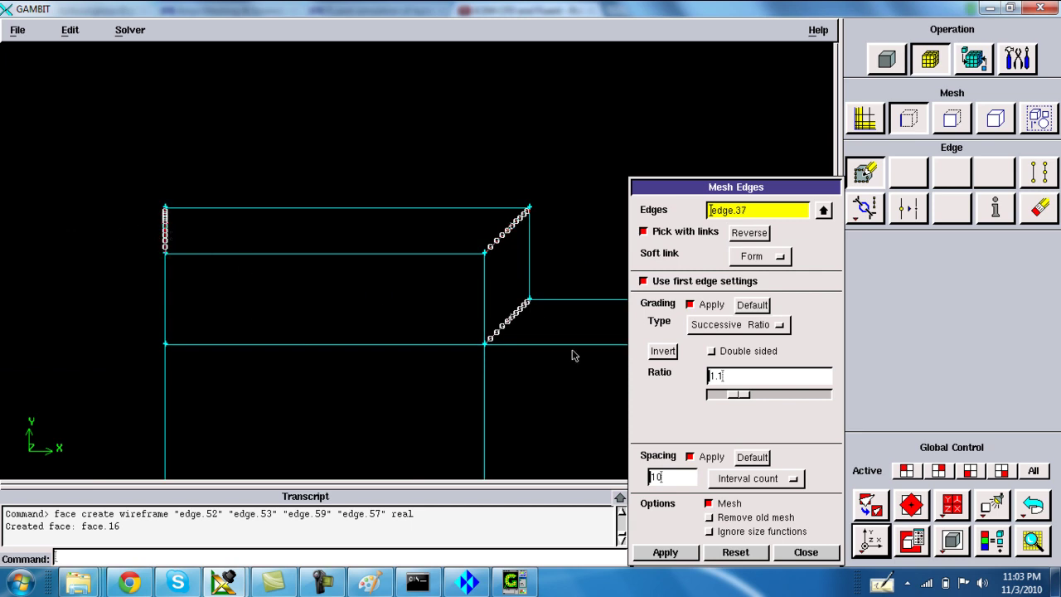
Step: Set the grading ratio to 1.15 and the interval count to 14, and mesh the selected diagonal and short side edges
click(727, 377)
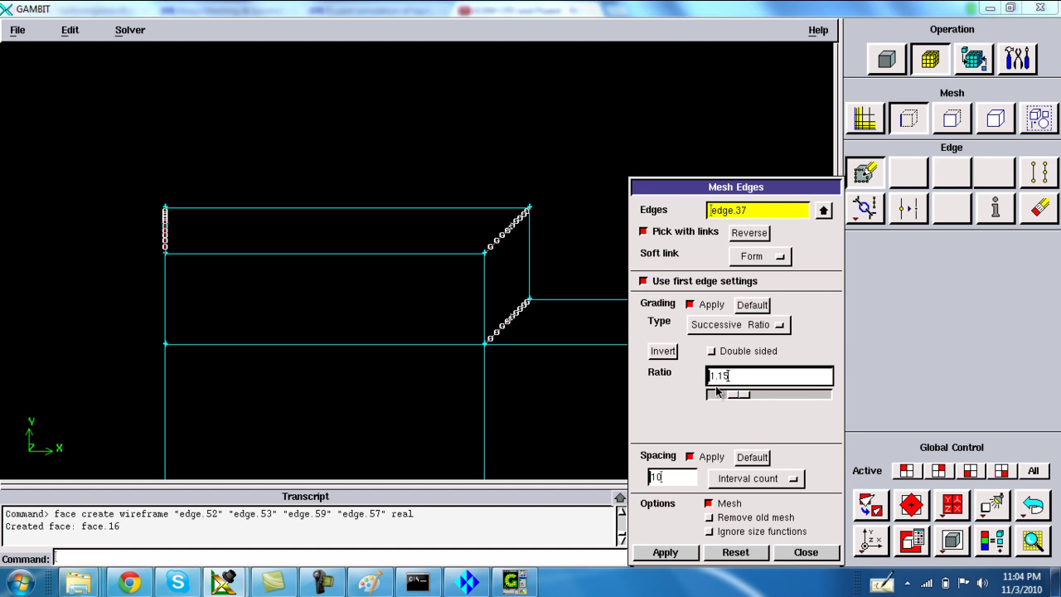
right_drag(257, 266, 313, 336)
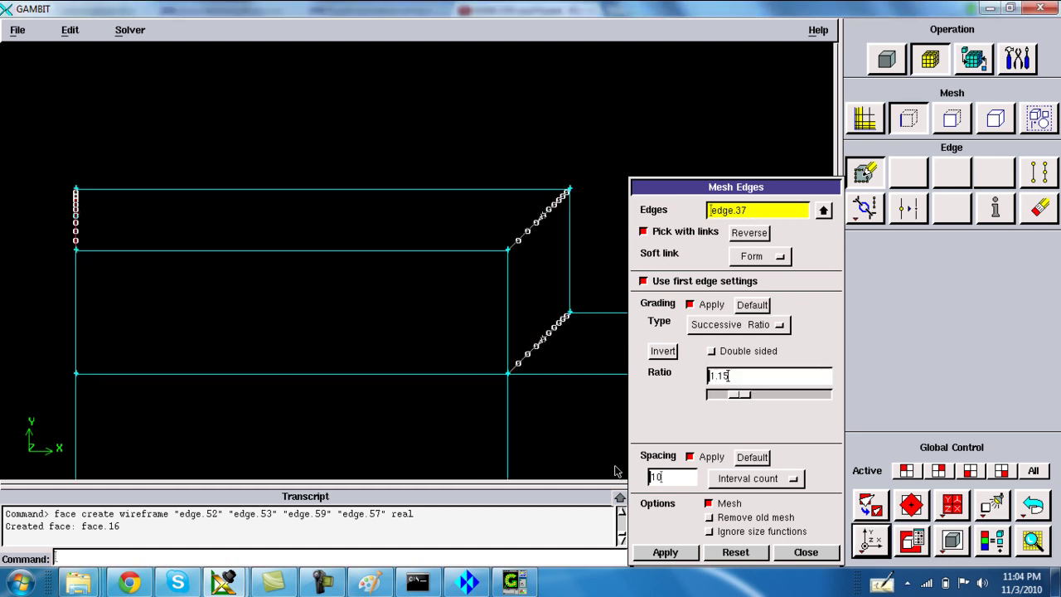
click(683, 480)
double_click(683, 480)
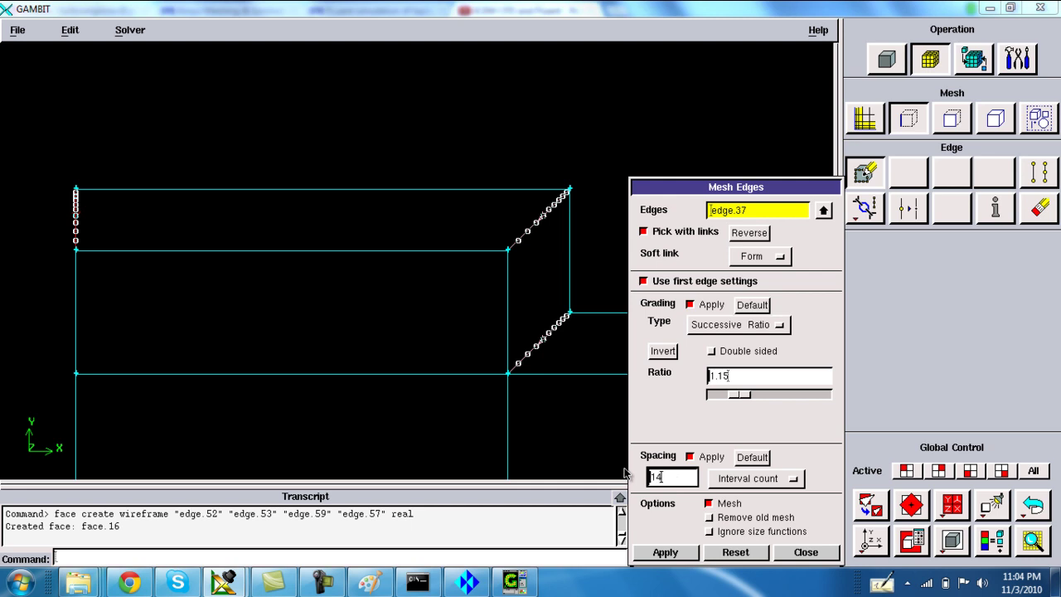
shift+right_click(273, 293)
Step: Mesh the four horizontal edges of the leftmost block column, including the bottom one, with an interval count of 14
shift+click(395, 193)
shift+click(379, 259)
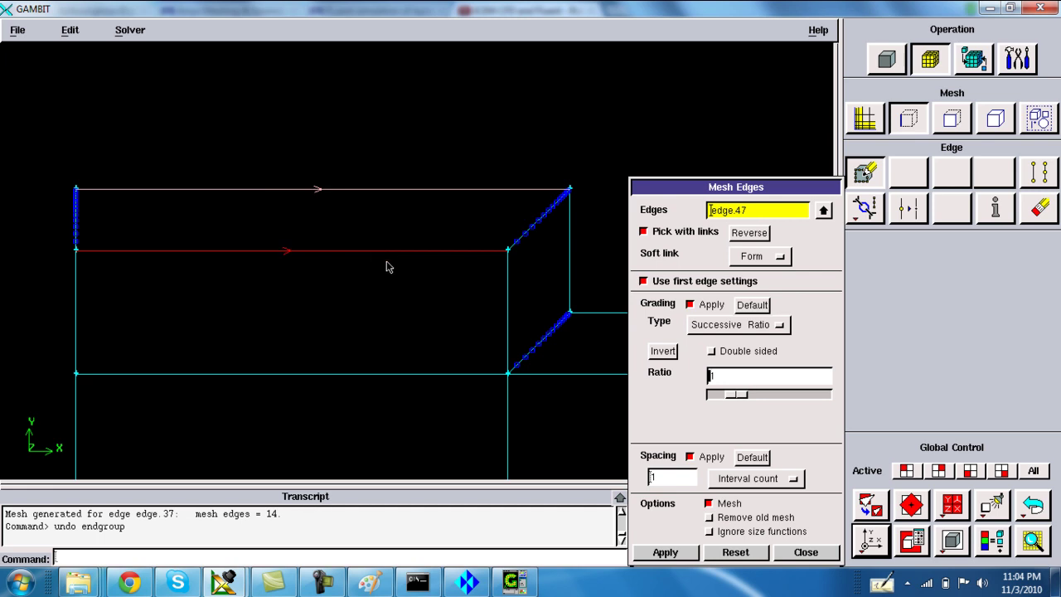
shift+click(421, 376)
right_drag(438, 440, 398, 298)
shift+middle_drag(412, 373, 313, 194)
shift+click(379, 290)
shift+click(323, 415)
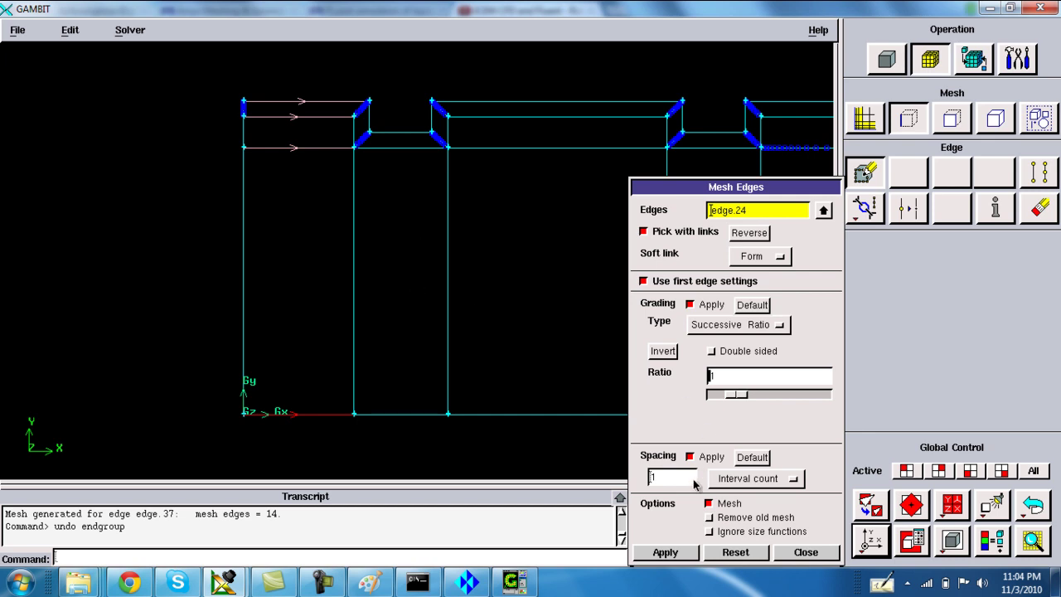
key(Tab)
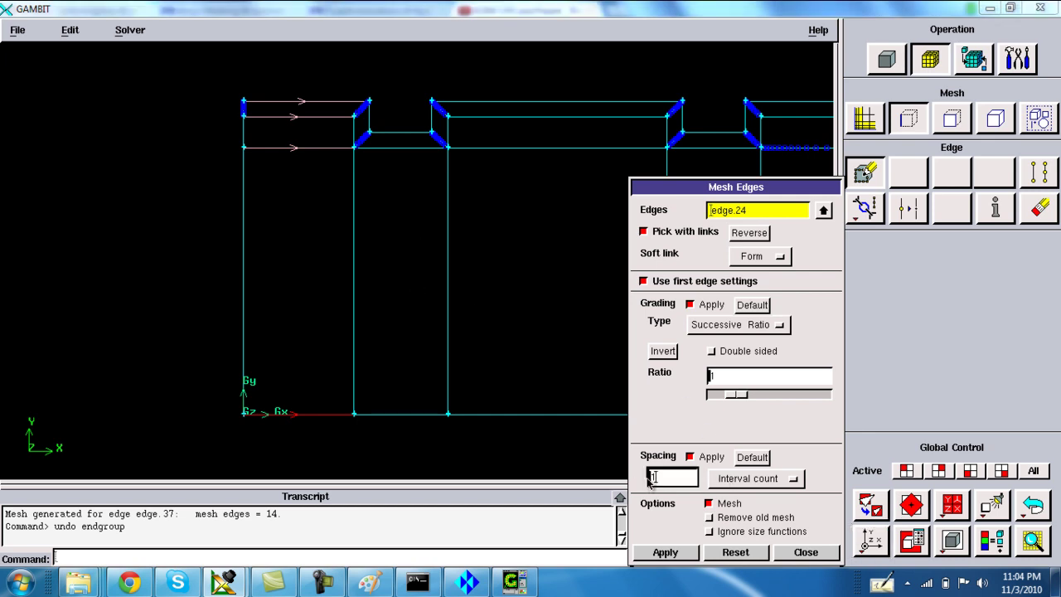
text(14)
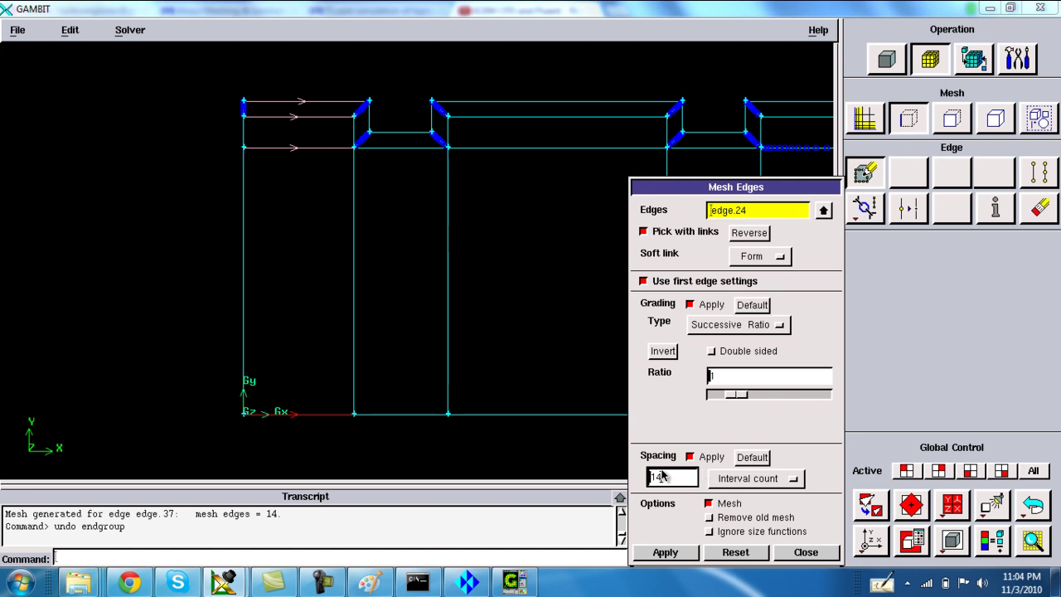
shift+right_click(521, 247)
shift+drag(496, 92, 595, 419)
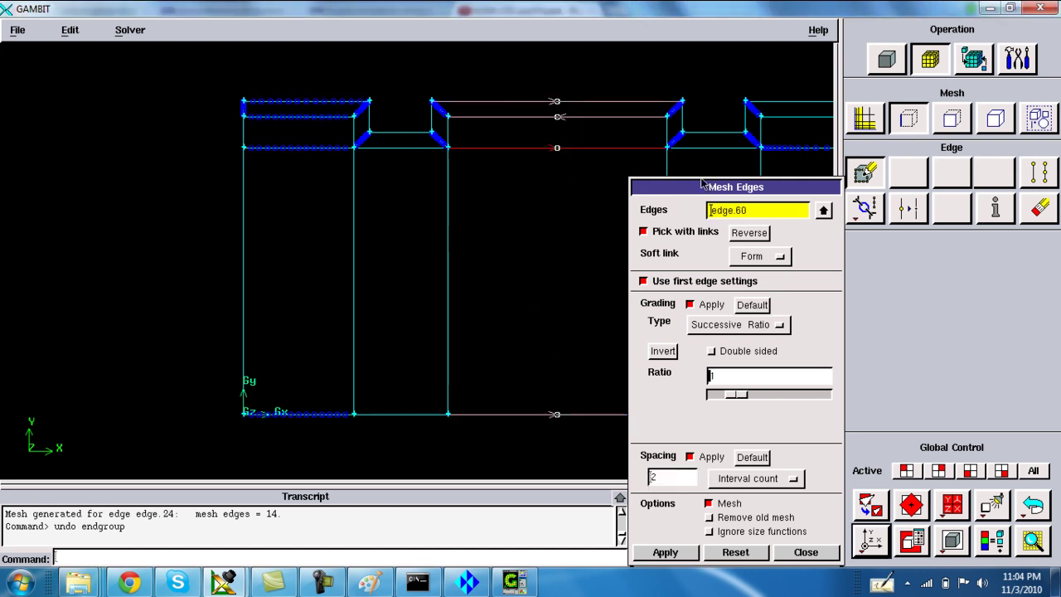
click(824, 210)
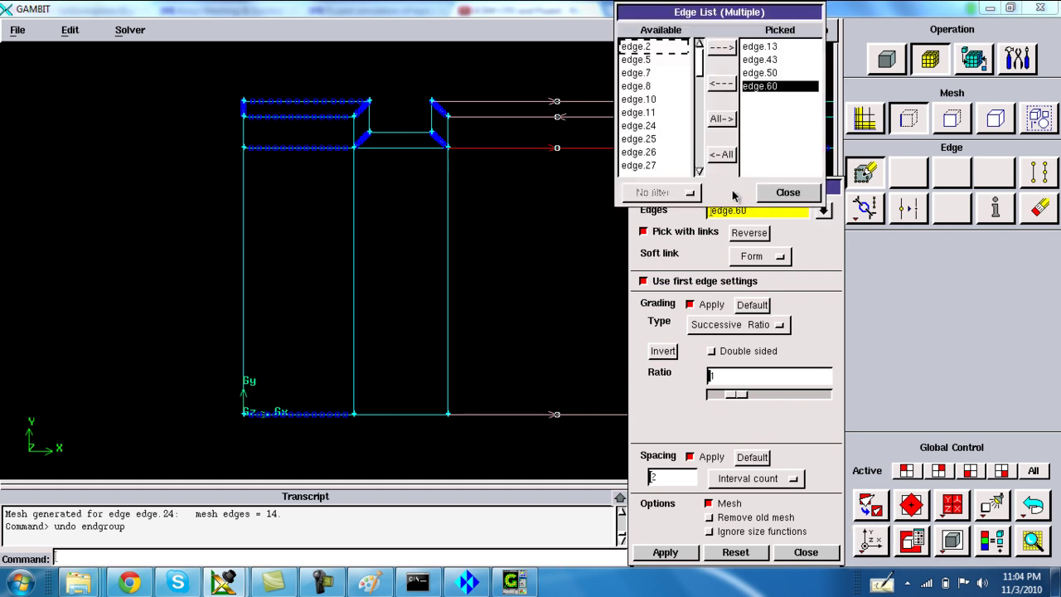
click(721, 154)
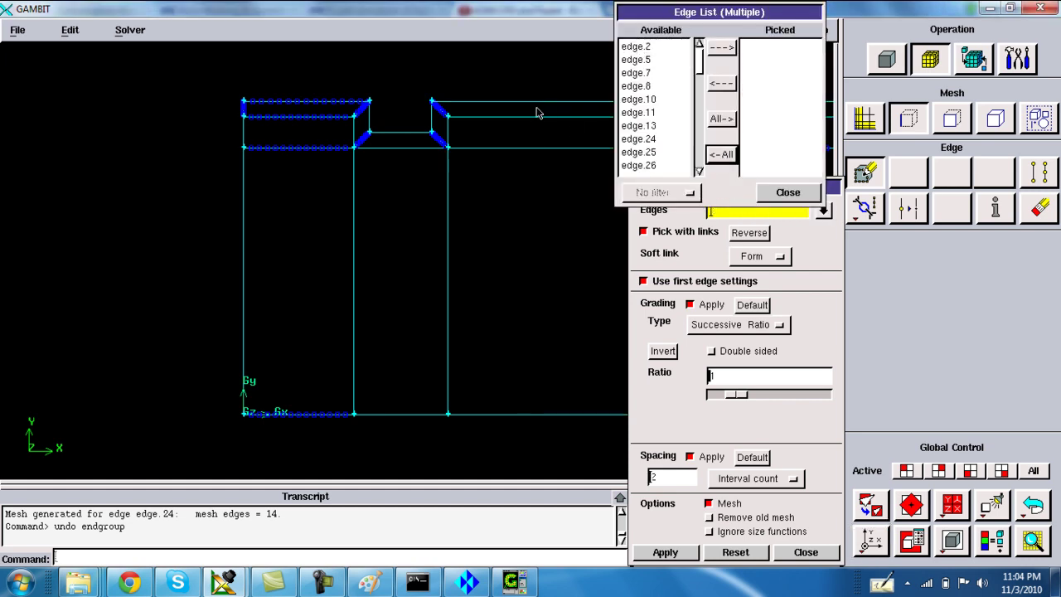
Step: Mesh the four horizontal edges of the middle block column with 30 intervals and double-sided grading at ratio 1.1
shift+click(549, 102)
shift+click(531, 117)
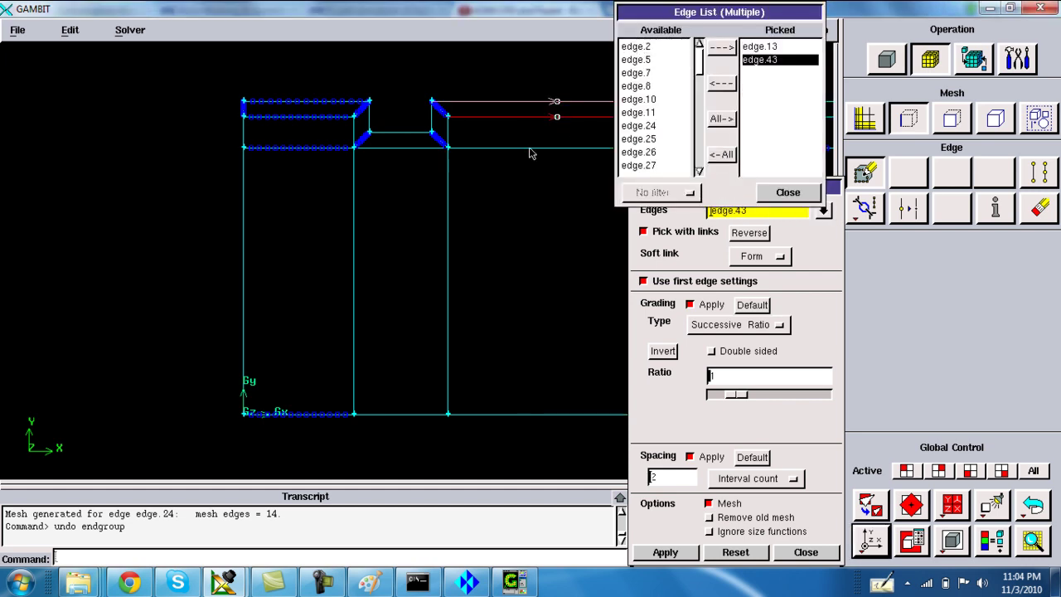
shift+click(530, 148)
shift+click(530, 414)
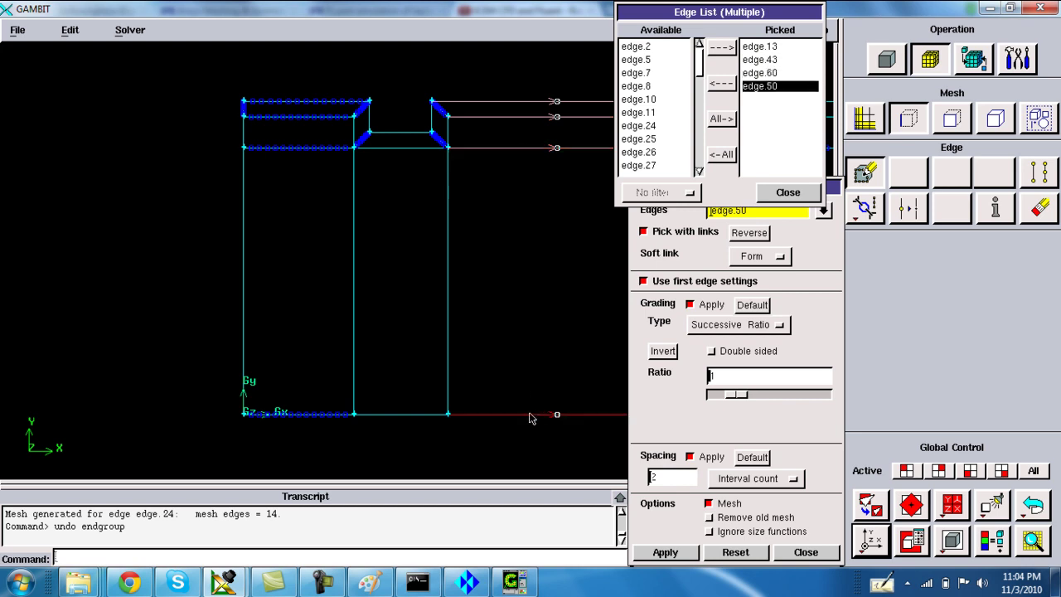
click(731, 485)
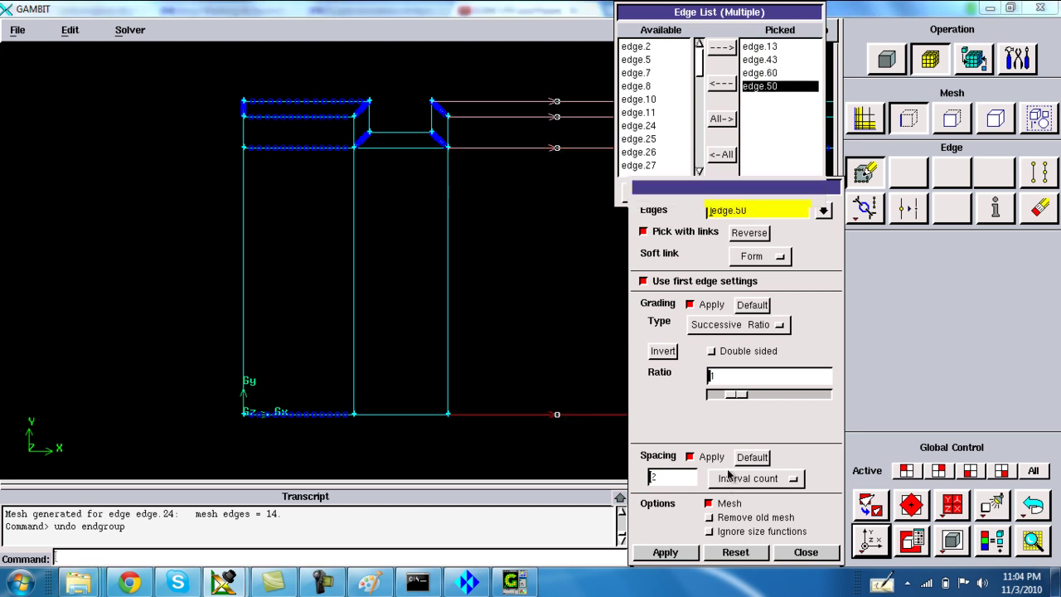
click(729, 473)
click(663, 473)
drag(670, 475, 641, 476)
text(30)
click(740, 377)
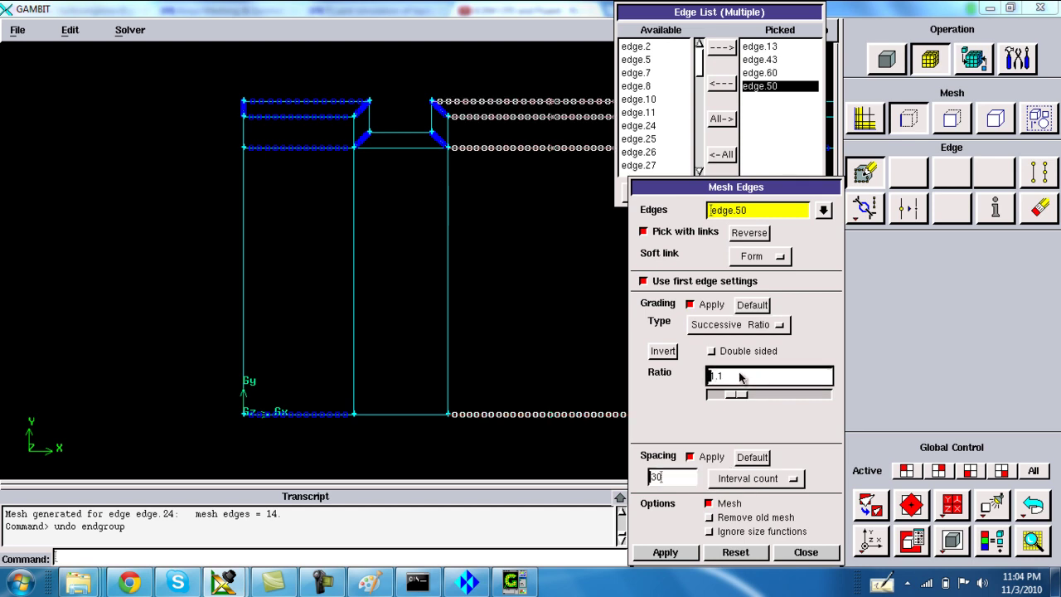
click(711, 350)
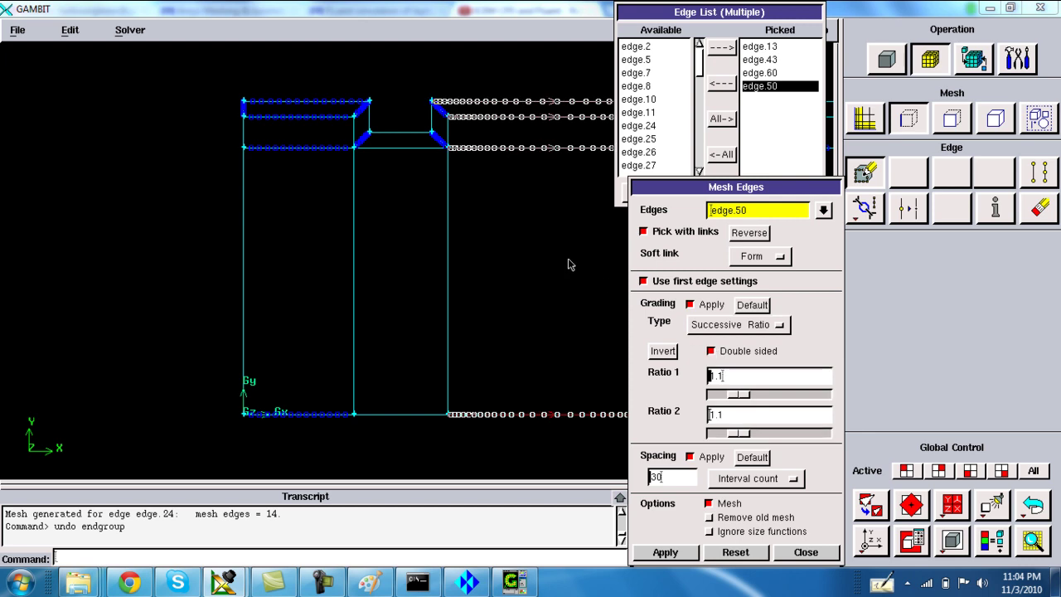
shift+middle_click(514, 250)
Step: Mesh the six long vertical edges of the domain's lower blocks with ratio 1 and an interval count of 20
right_drag(546, 316, 487, 191)
shift+drag(281, 222, 565, 321)
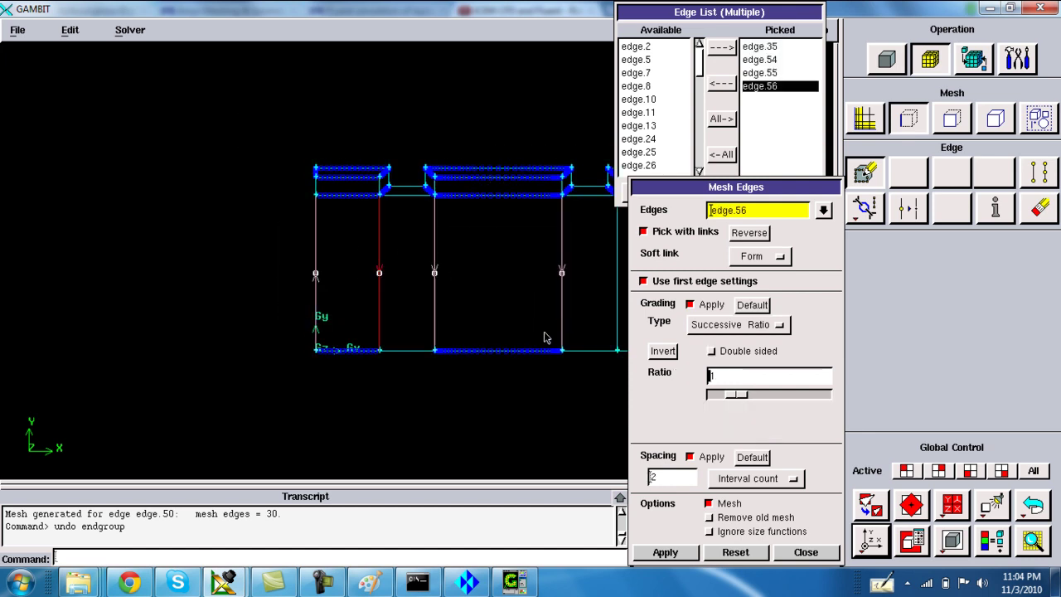
right_drag(545, 337, 523, 259)
shift+drag(501, 248, 601, 293)
click(713, 374)
text(1)
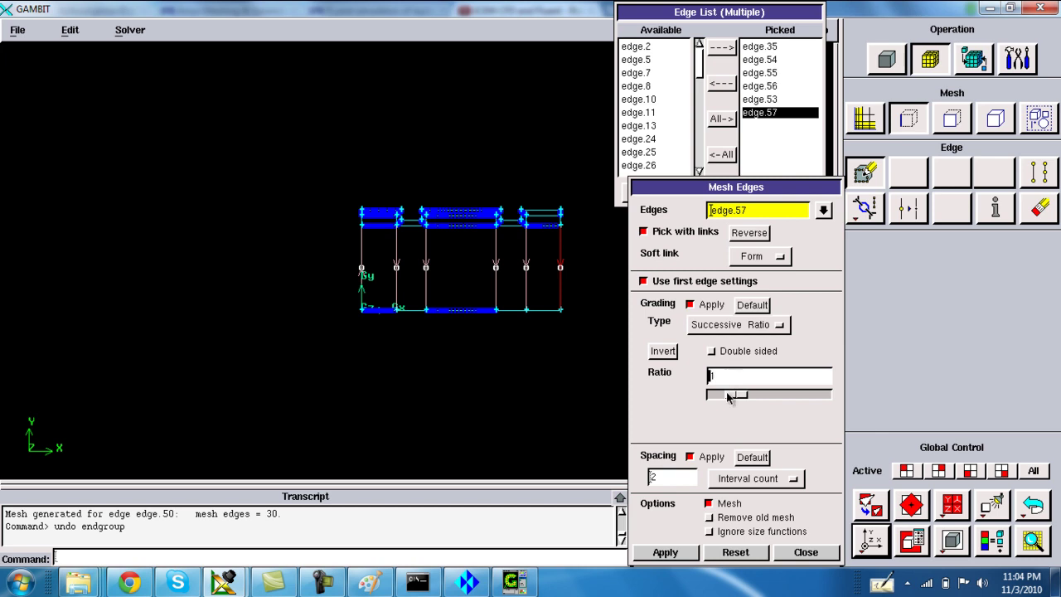
click(685, 480)
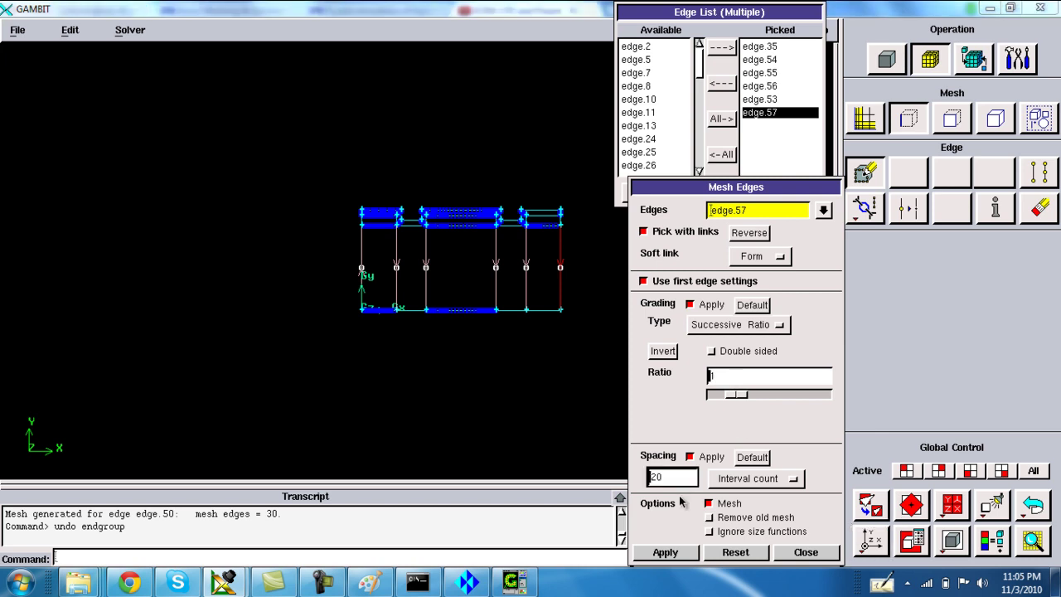
shift+right_click(476, 365)
right_drag(456, 213, 480, 352)
middle_drag(487, 345, 289, 246)
shift+drag(368, 173, 386, 209)
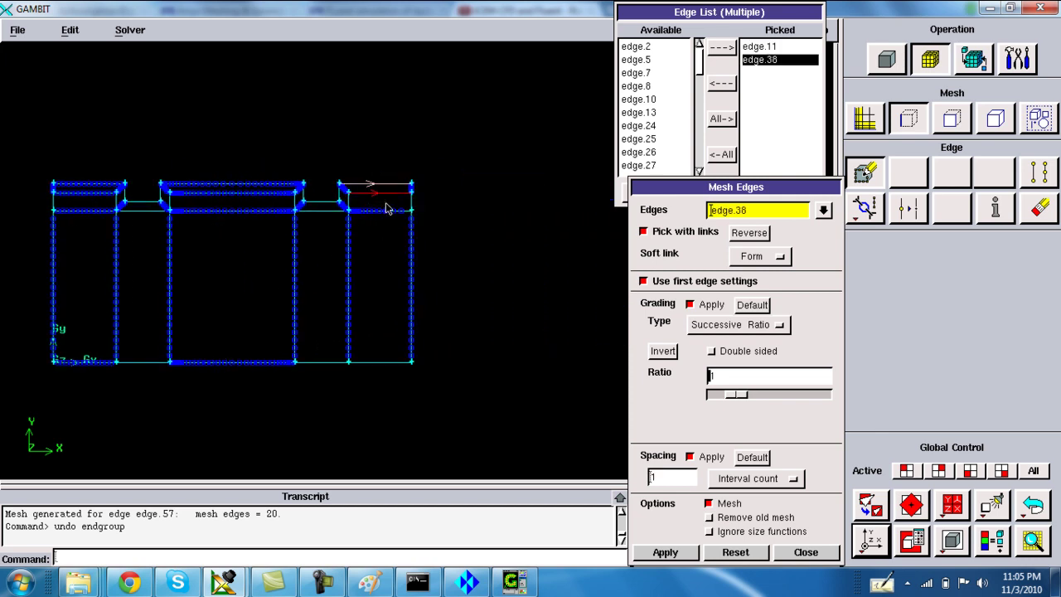
shift+click(375, 214)
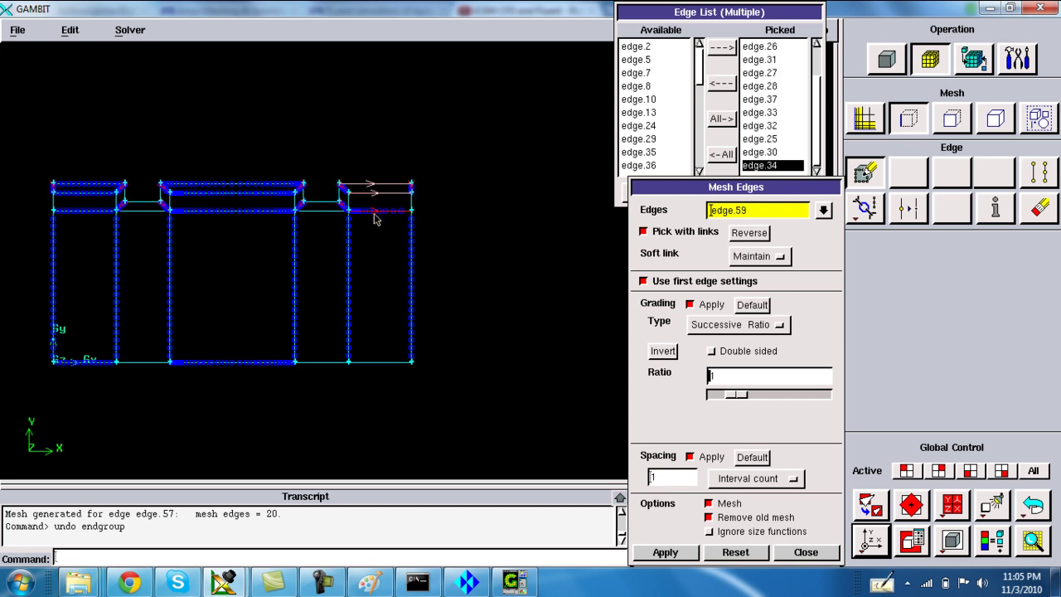
click(740, 552)
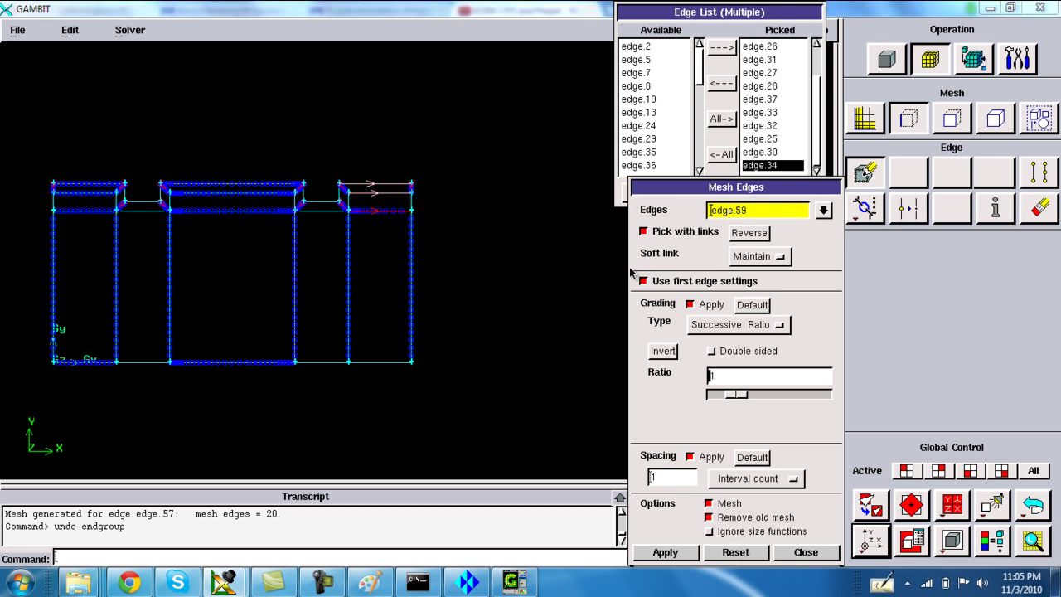
Step: Turn off picking with links and mesh the four horizontal edges of the rightmost block column with an interval count of 14
click(645, 233)
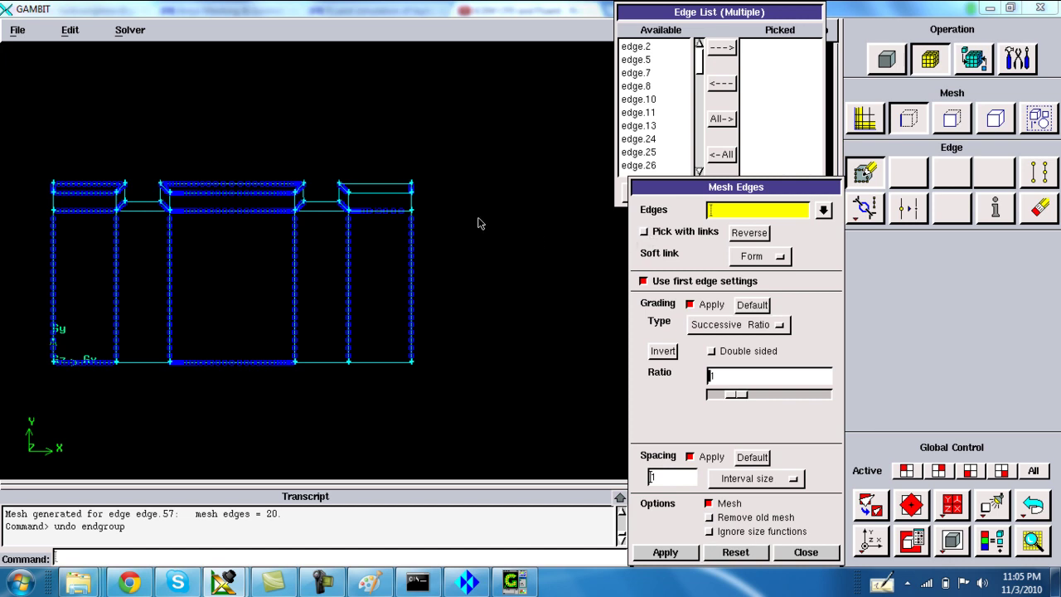
shift+click(387, 197)
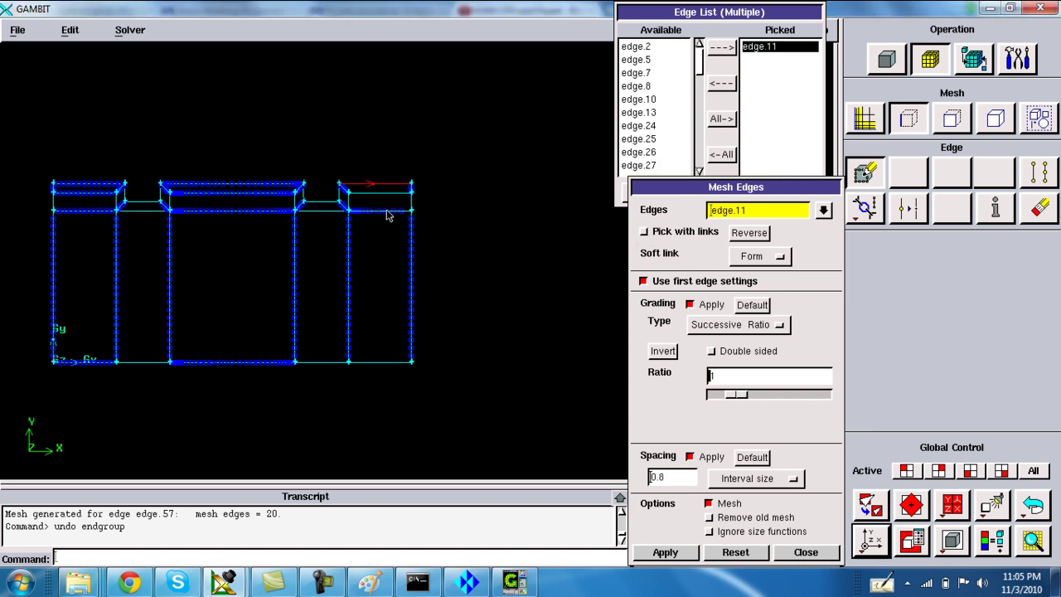
shift+click(387, 215)
shift+click(389, 212)
shift+click(387, 368)
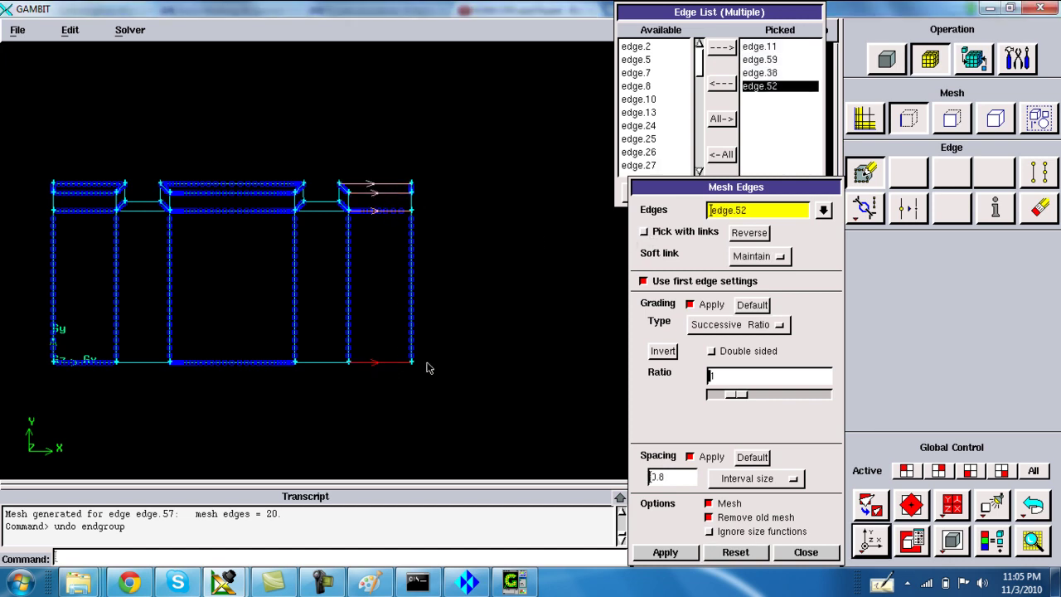
click(728, 481)
drag(676, 478, 625, 477)
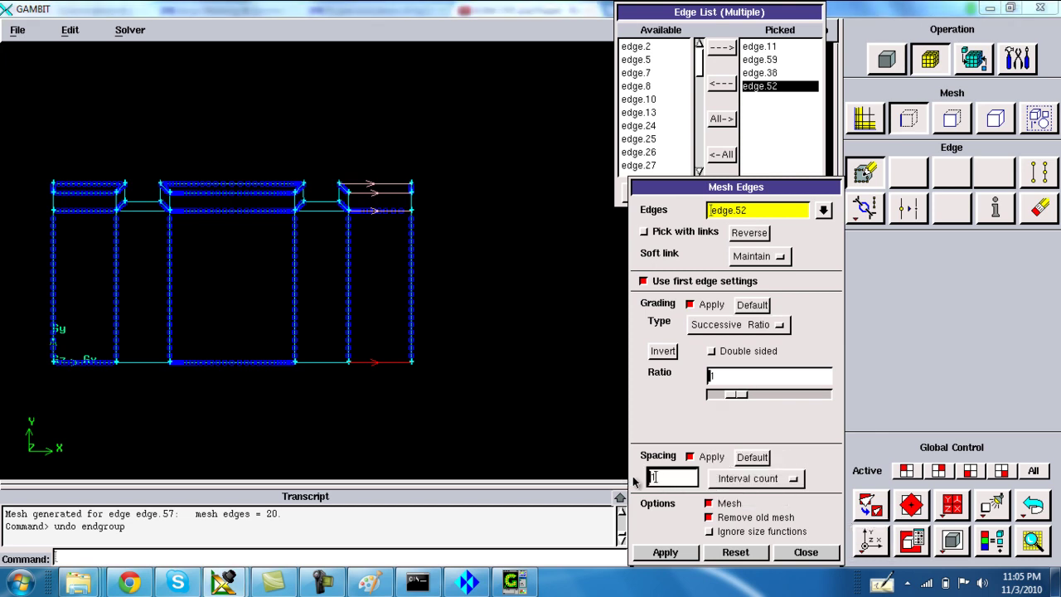
text(14)
shift+right_click(535, 350)
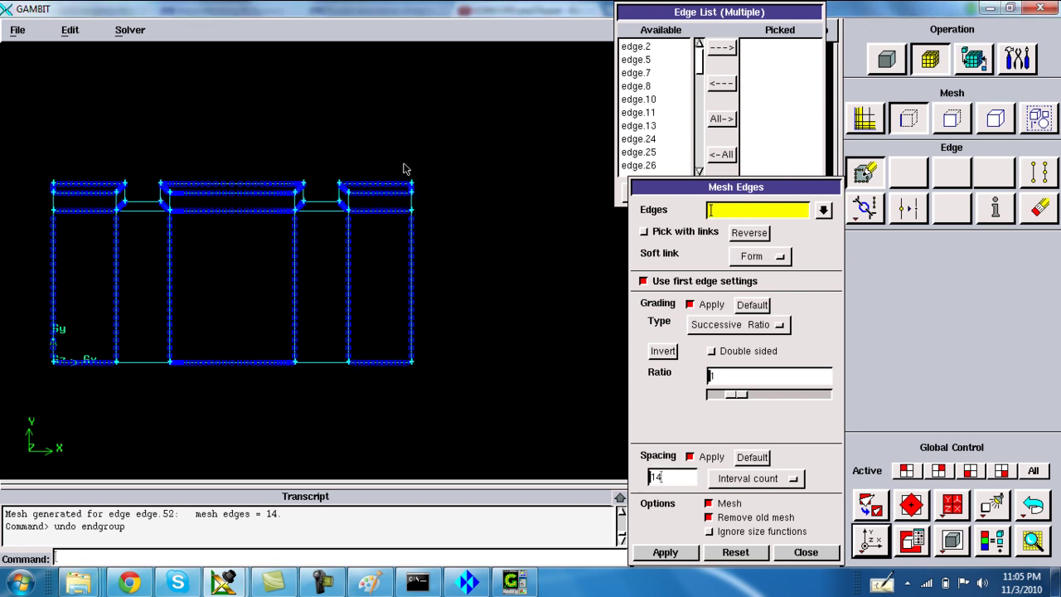
Step: Mesh the three horizontal edges below each of the two openings, including the bottom ones, with an interval count of 10
right_drag(378, 150, 348, 229)
shift+click(265, 173)
shift+click(263, 184)
shift+click(278, 415)
right_drag(278, 419, 290, 288)
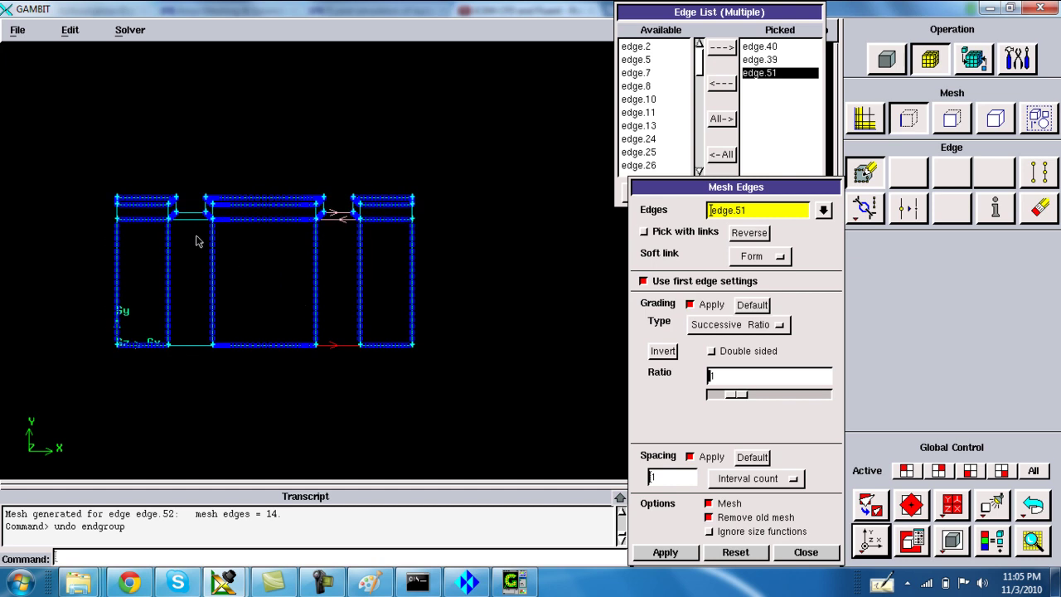
shift+click(192, 212)
shift+click(194, 219)
shift+click(203, 346)
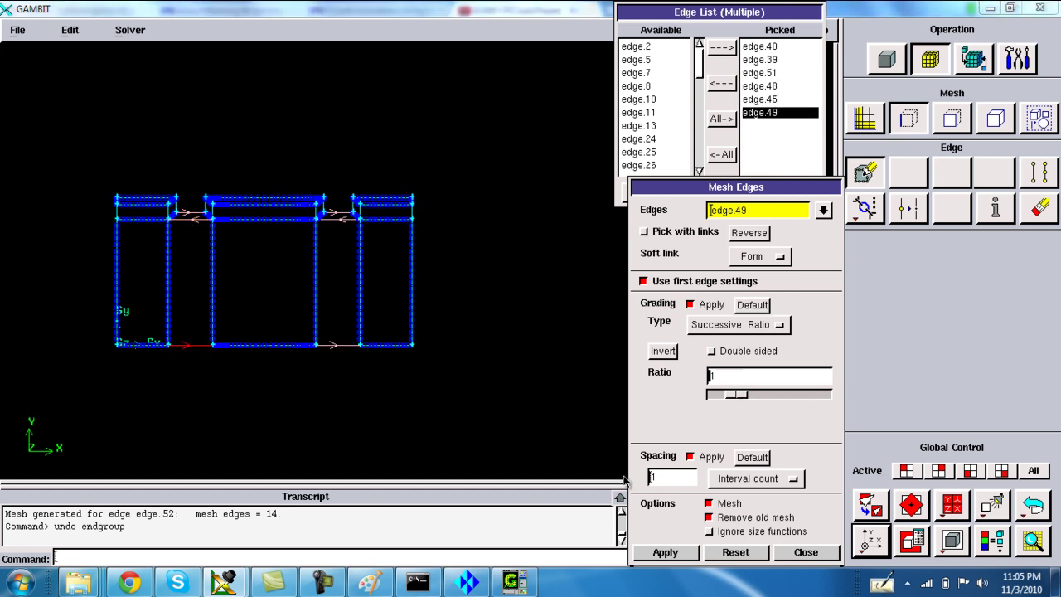
click(663, 481)
text(0)
shift+middle_click(423, 327)
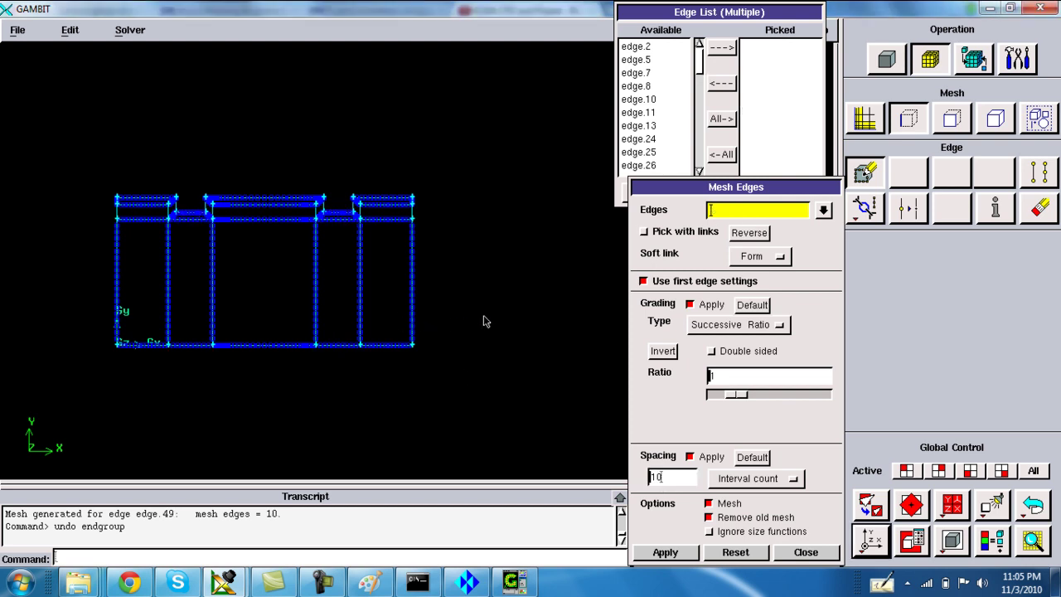
click(945, 123)
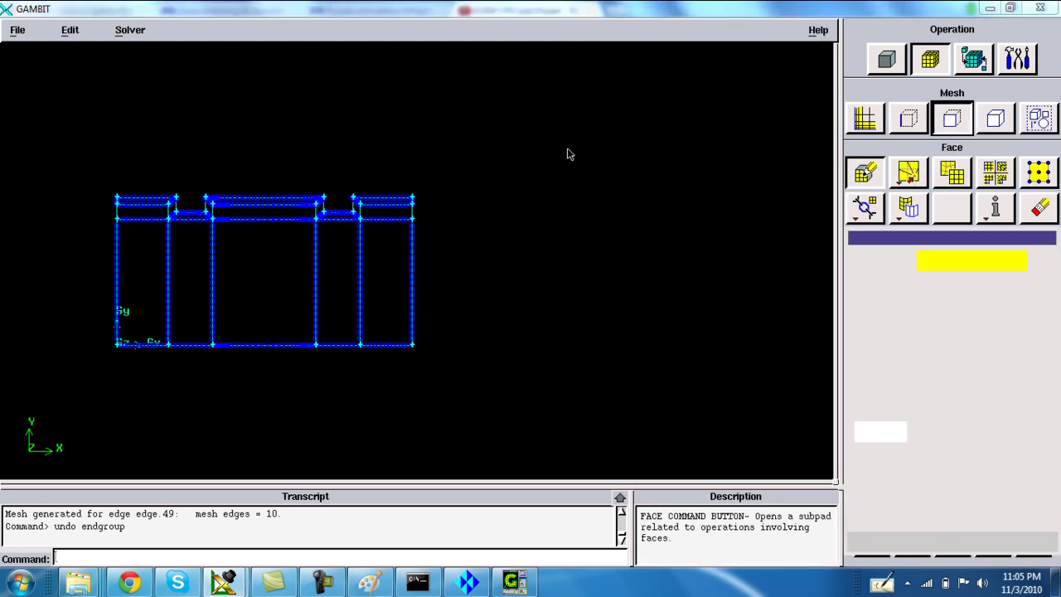
right_drag(511, 184, 527, 347)
shift+drag(398, 248, 479, 294)
right_drag(403, 277, 389, 232)
middle_drag(389, 232, 485, 310)
right_drag(485, 309, 552, 372)
click(909, 118)
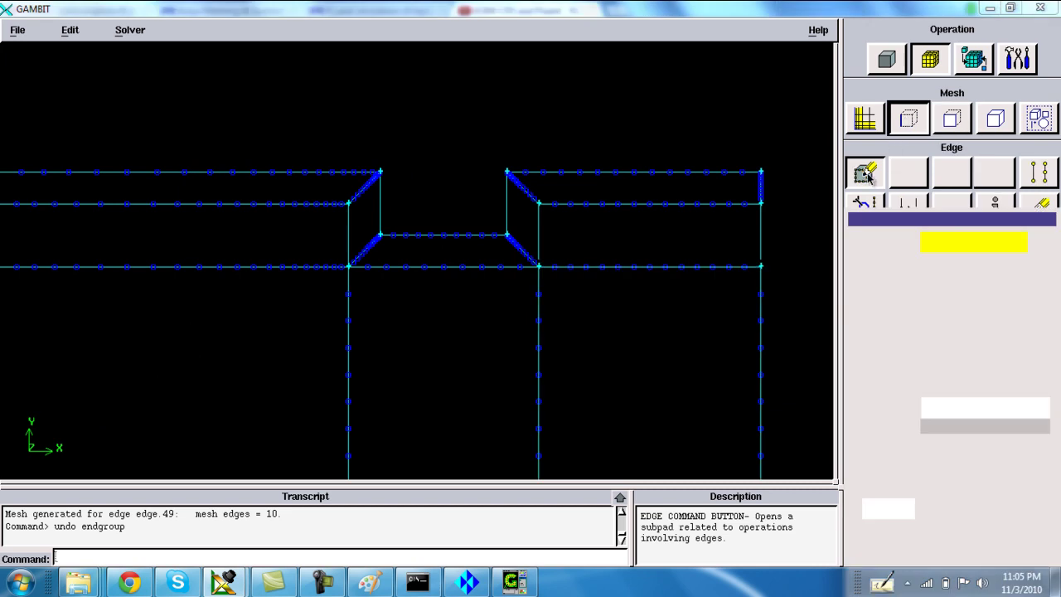
Step: Mesh the ten short vertical edges around both openings and at the domain's left side and right side with ratio 1 and interval count 8
shift+click(539, 232)
shift+click(508, 218)
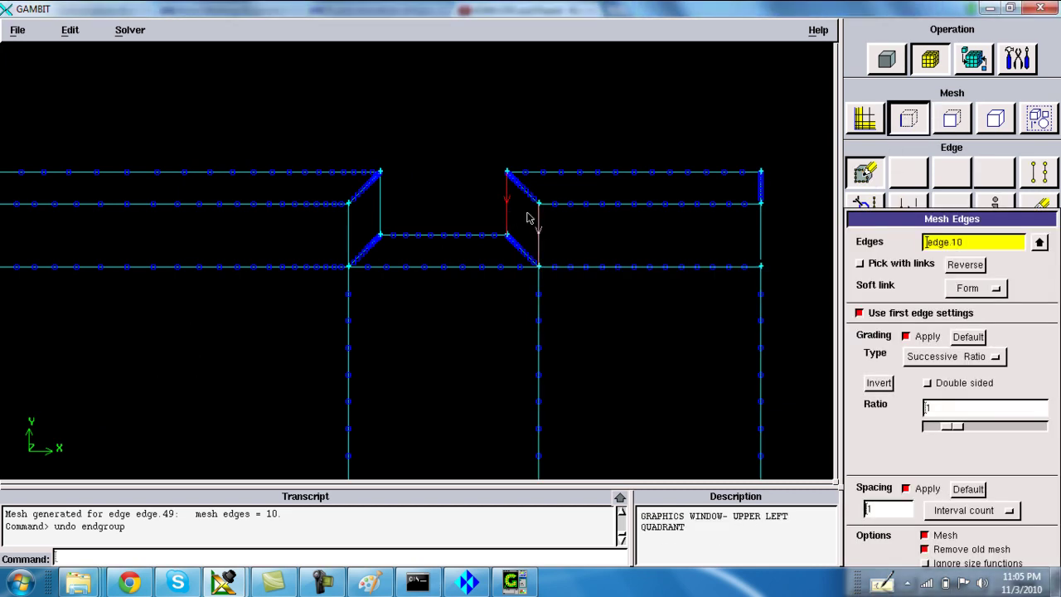
shift+click(761, 237)
shift+click(379, 217)
shift+click(350, 234)
shift+middle_click(351, 242)
right_drag(408, 310, 374, 253)
middle_drag(307, 282, 507, 307)
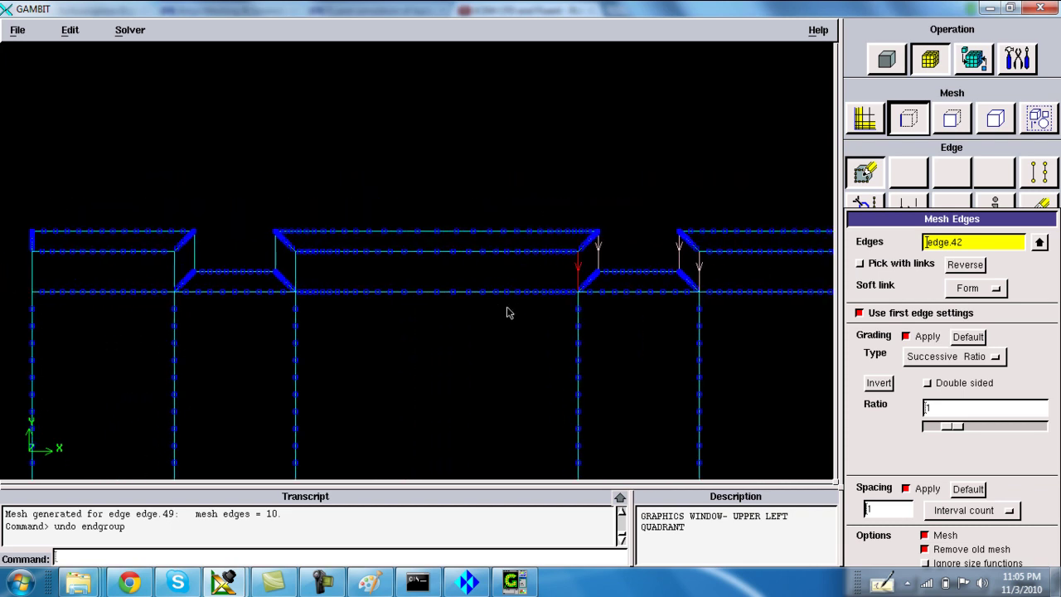
shift+click(297, 273)
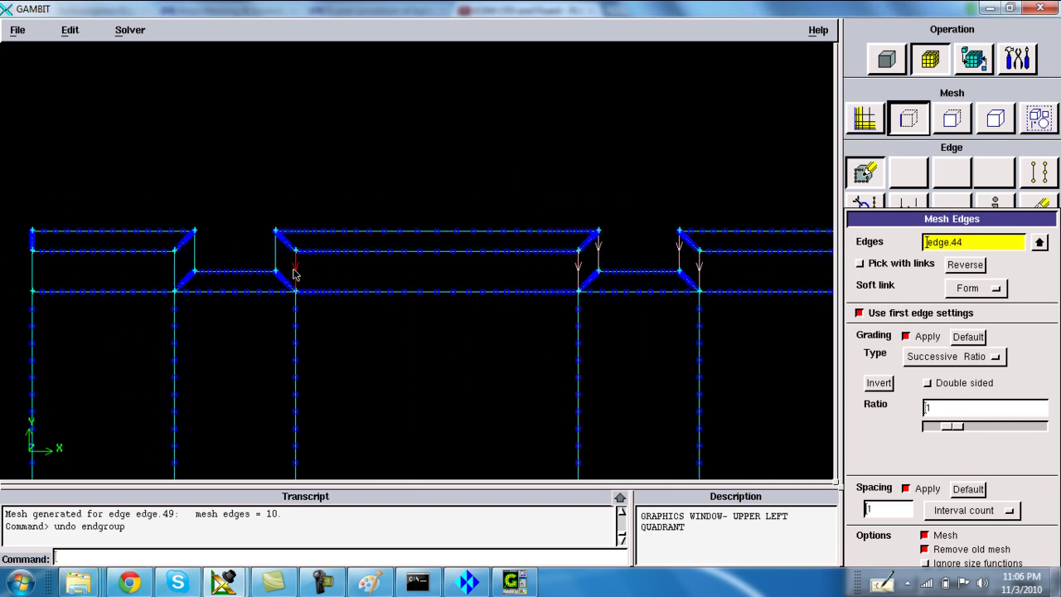
shift+click(277, 263)
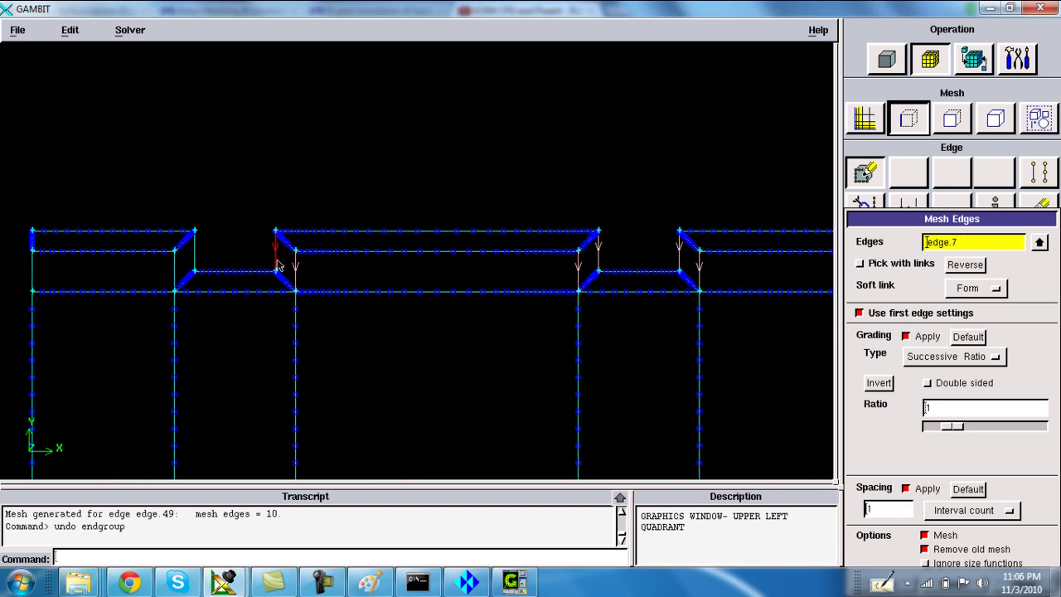
shift+click(196, 262)
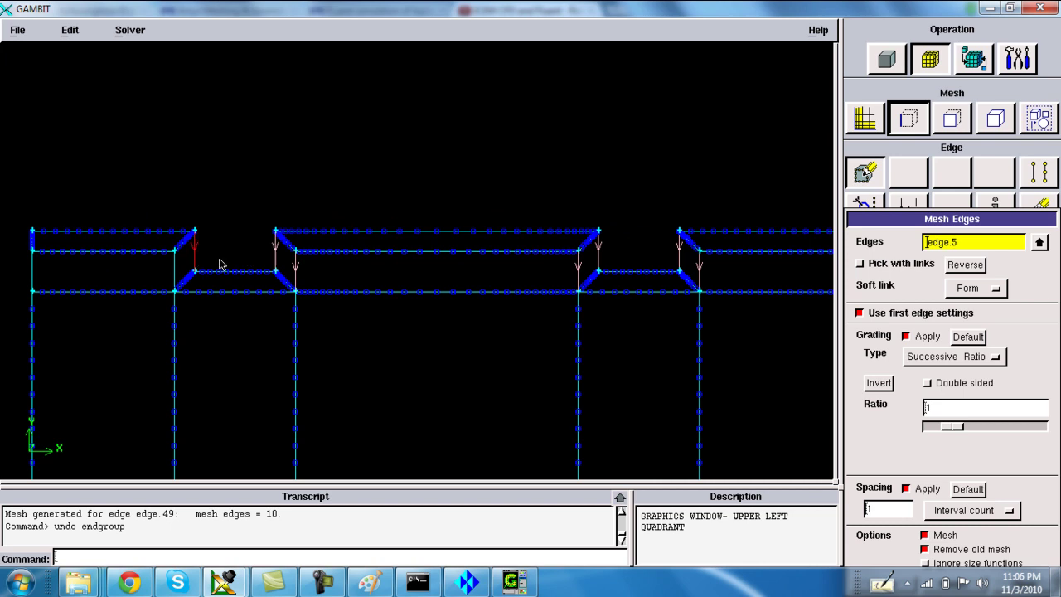
shift+click(164, 272)
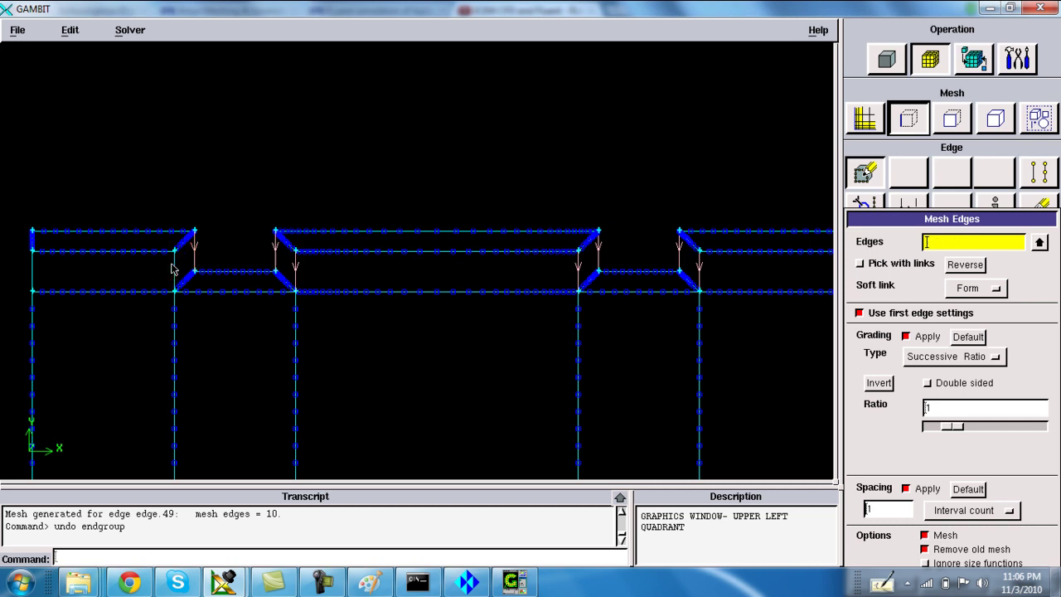
shift+click(34, 281)
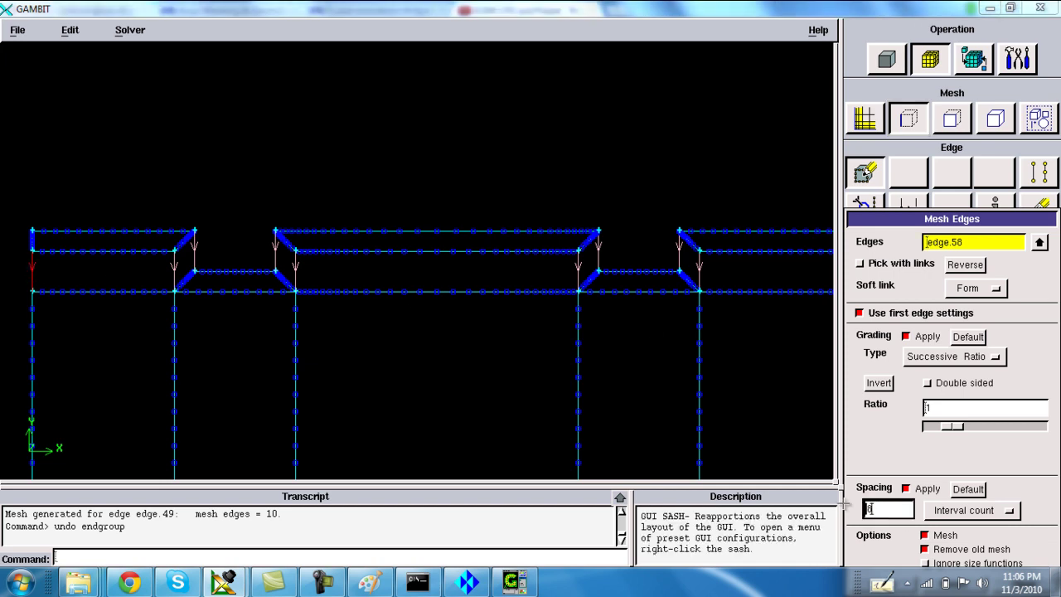
shift+right_click(666, 372)
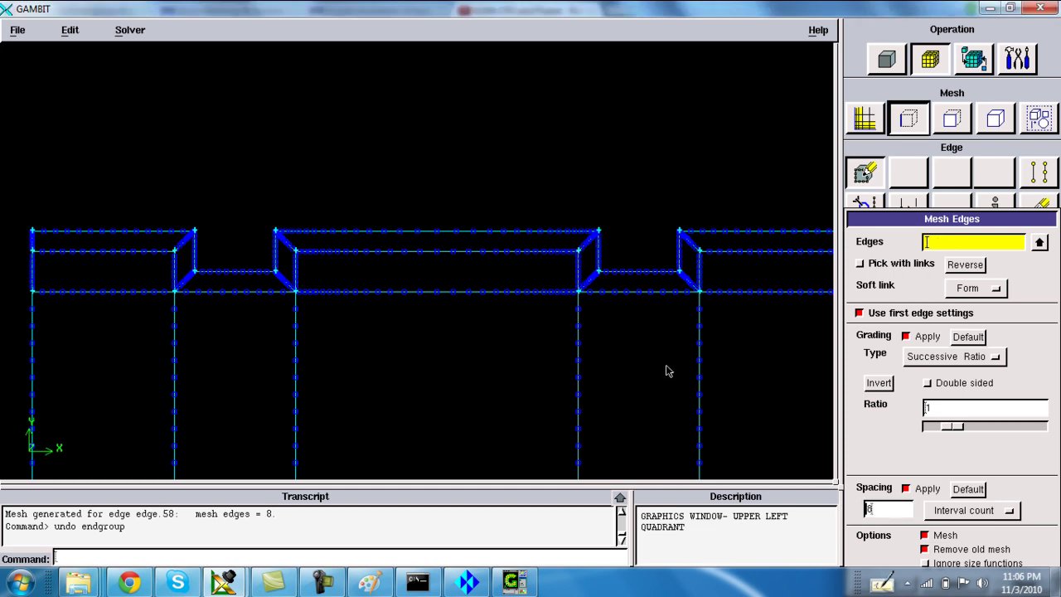
Step: Mesh all existing faces of the domain with quad elements and the Map scheme
click(954, 119)
shift+click(817, 229)
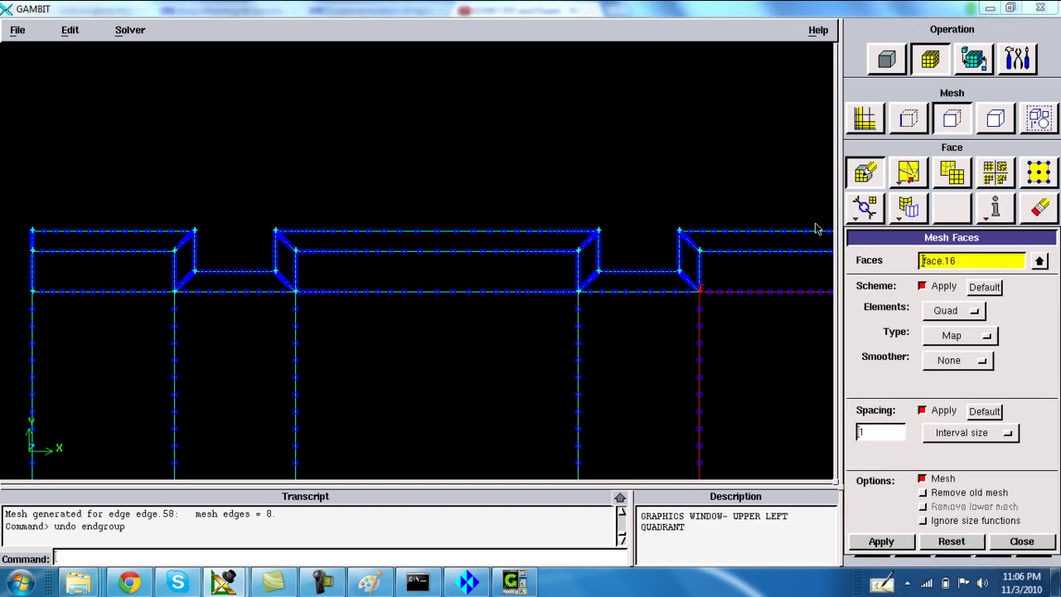
right_drag(749, 314, 732, 256)
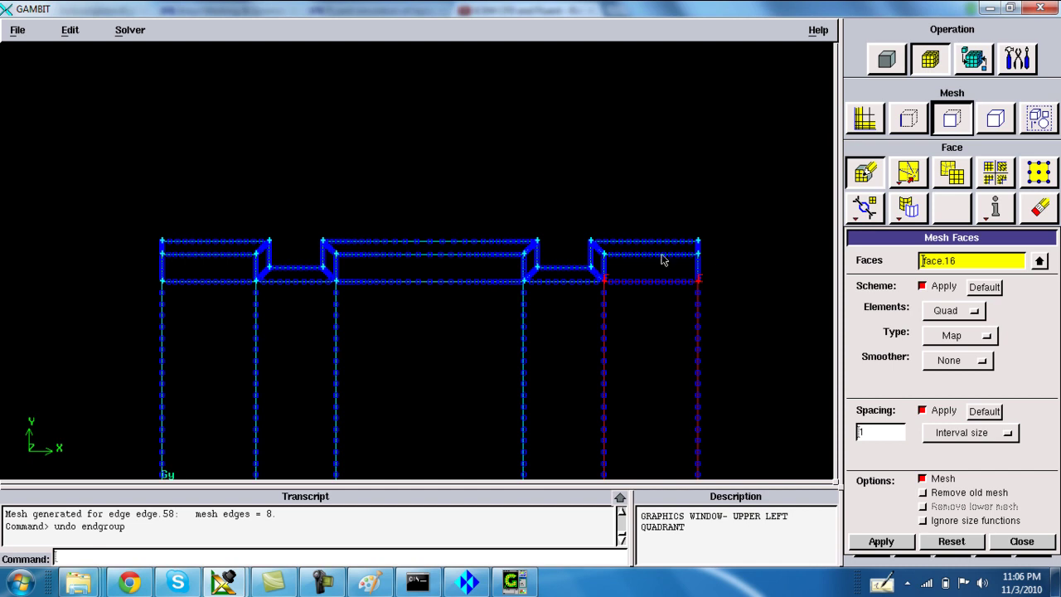
click(1039, 260)
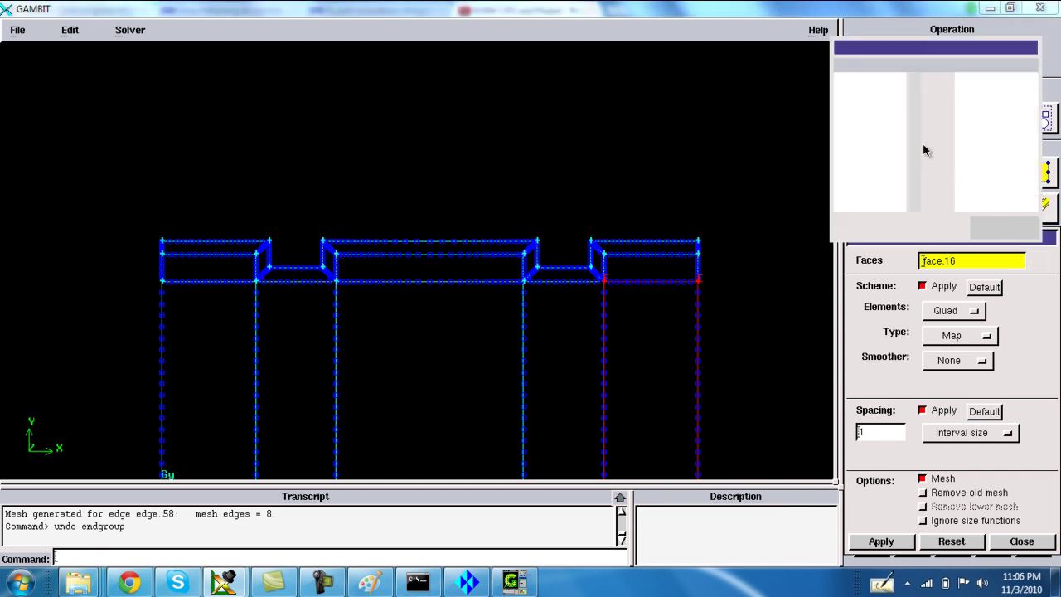
click(936, 155)
shift+right_click(602, 149)
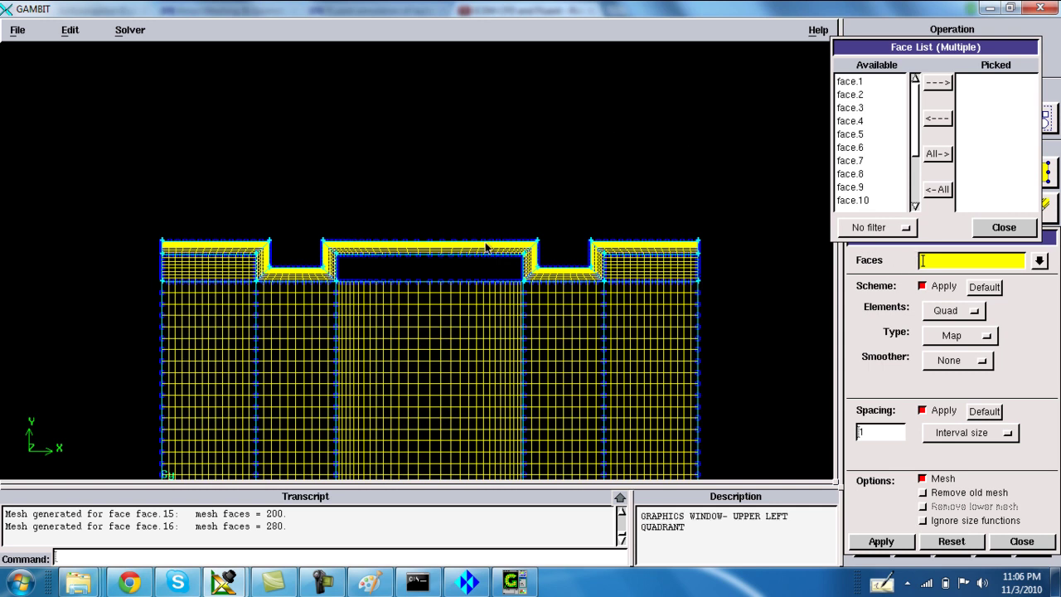
Step: Create a real face from the four edges bounding the unmeshed rectangle in the middle column between the two openings
shift+click(458, 284)
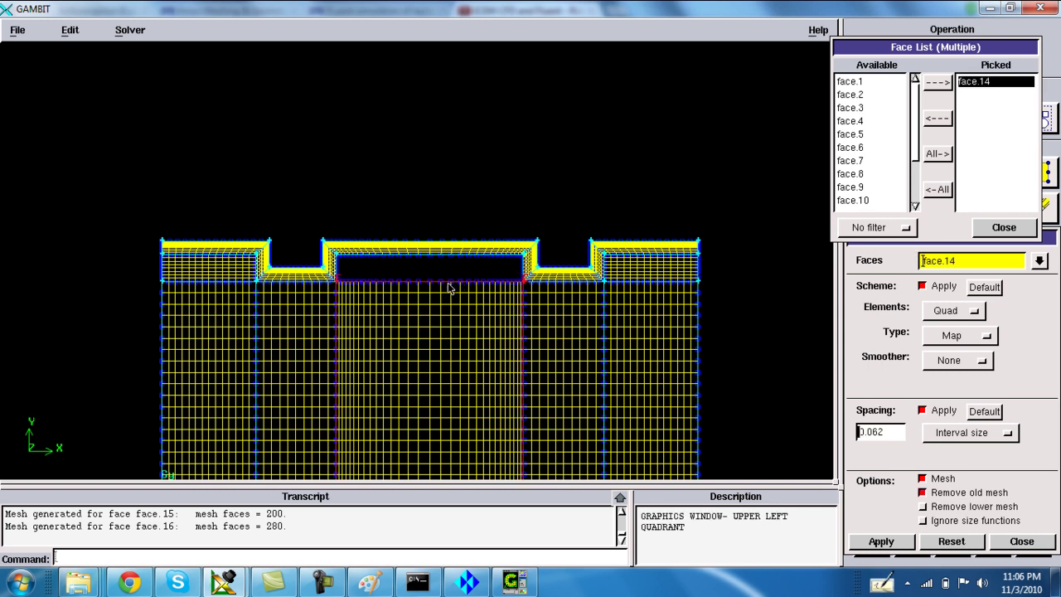
right_drag(417, 169, 432, 258)
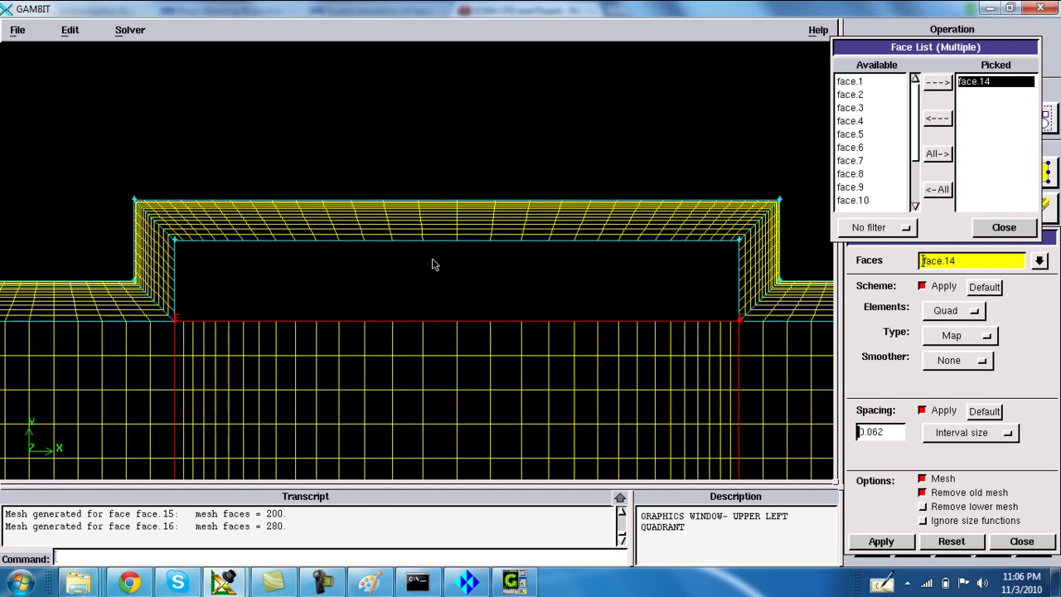
right_drag(635, 401, 602, 246)
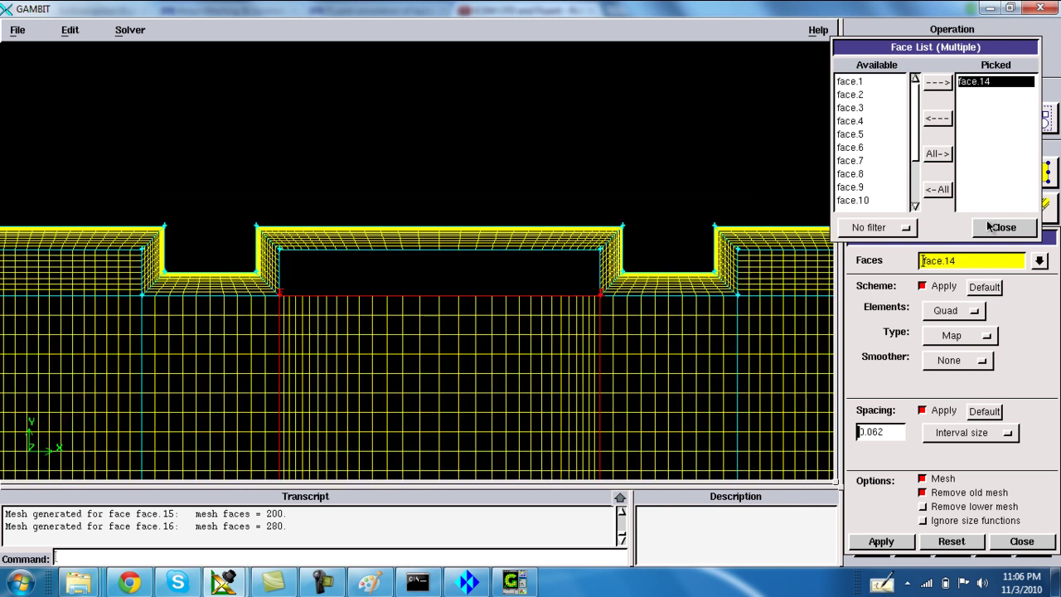
click(887, 59)
click(865, 171)
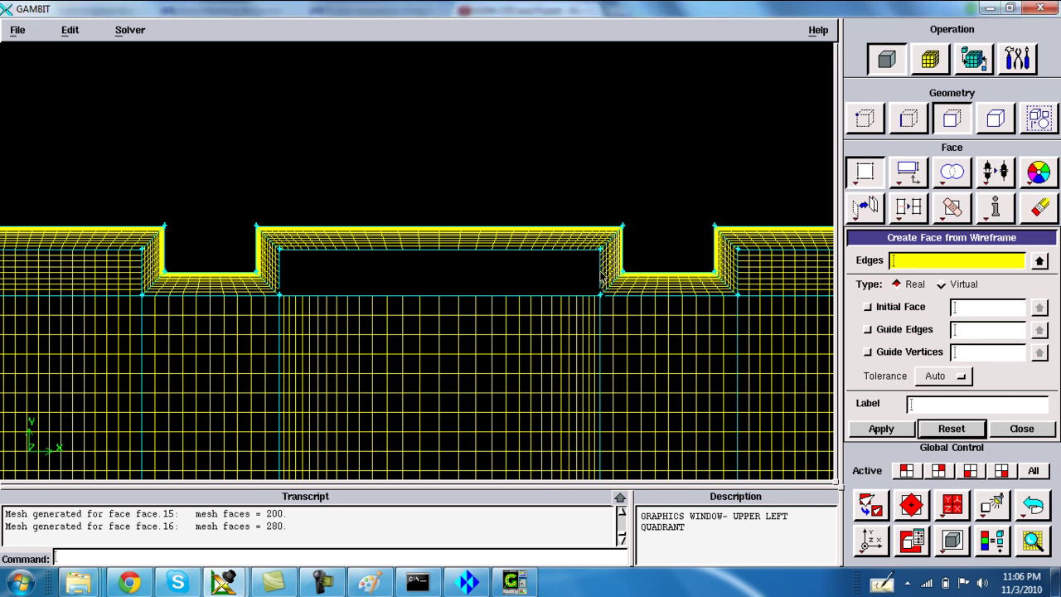
shift+click(579, 295)
shift+click(554, 249)
shift+right_click(290, 280)
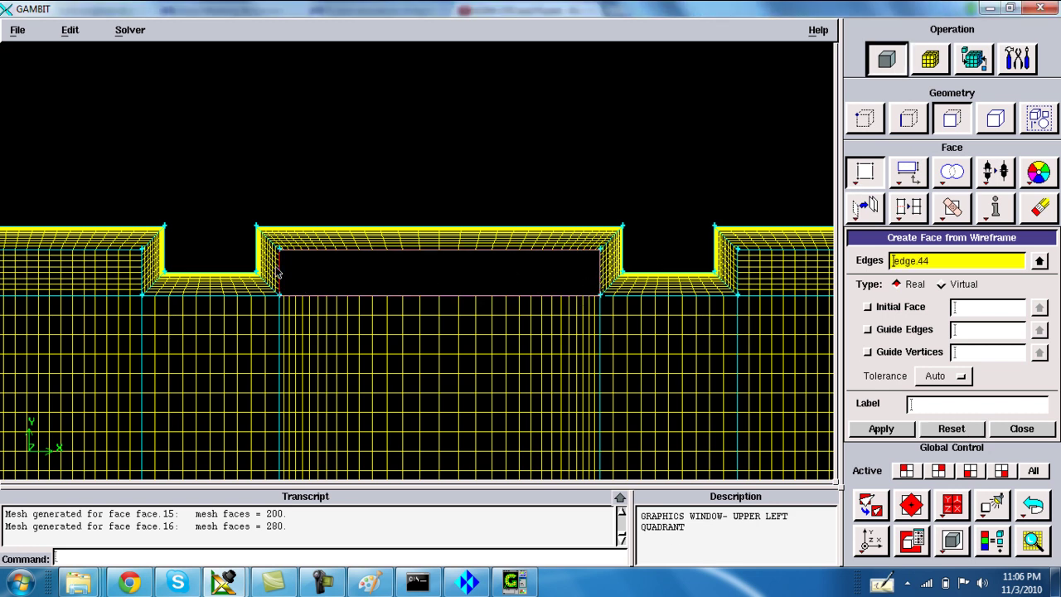
Step: Mesh the new middle face together with the large block below it using quad Map elements, and save the session
click(929, 59)
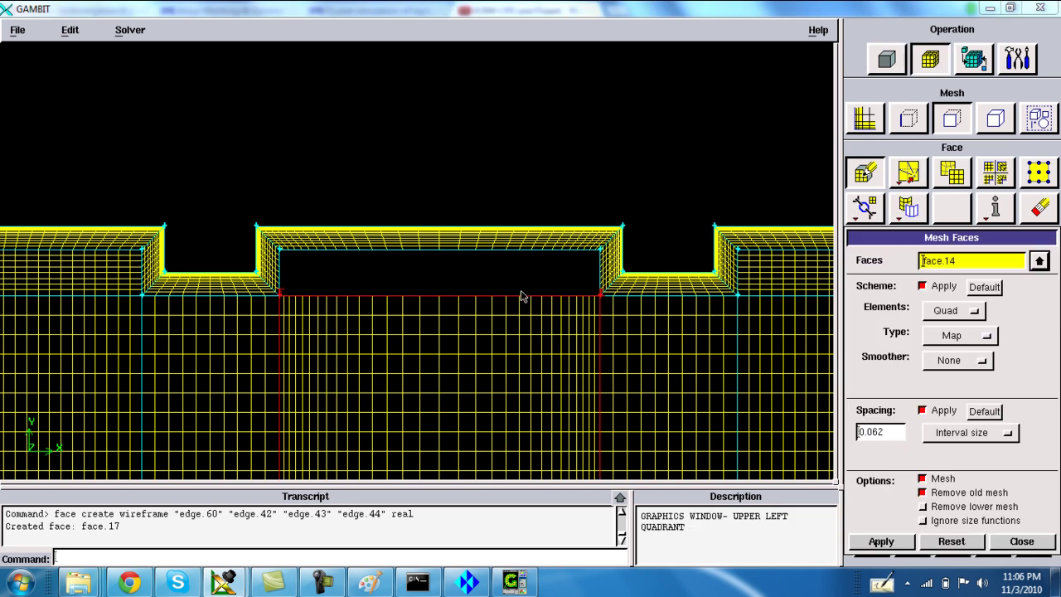
shift+click(523, 251)
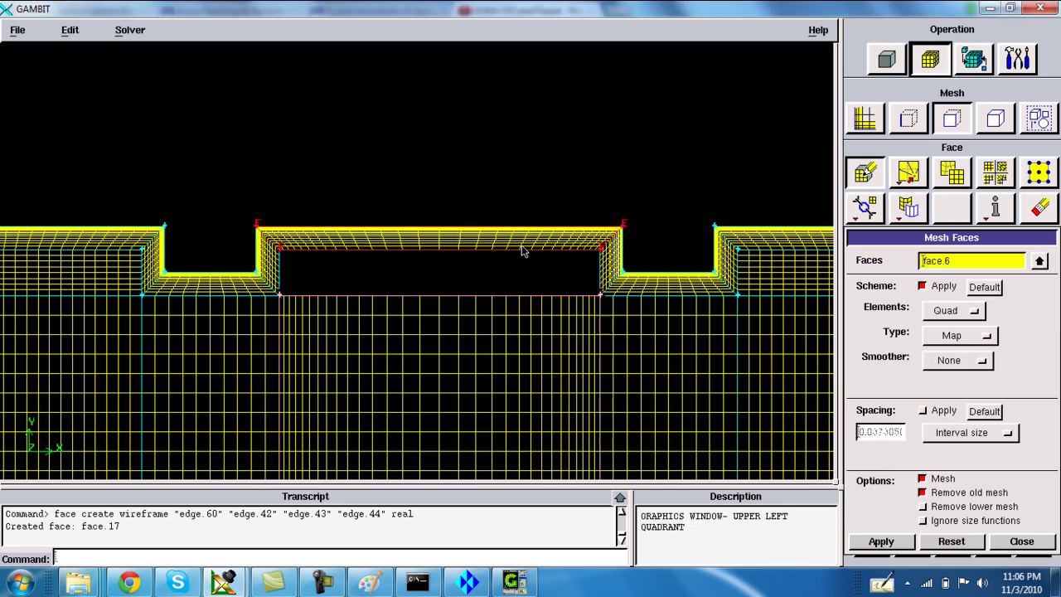
shift+middle_click(523, 251)
shift+right_click(522, 126)
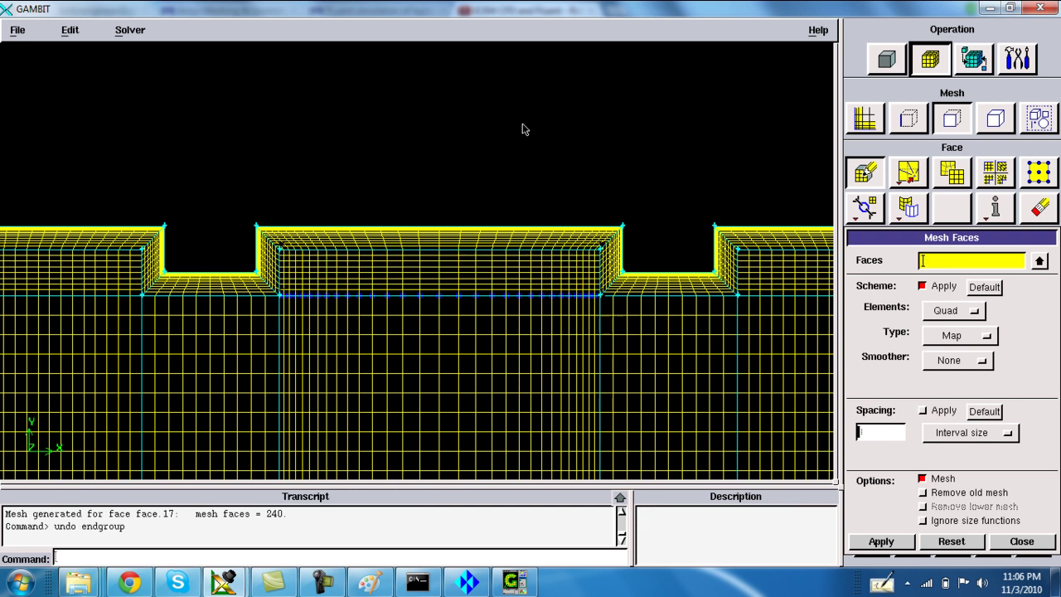
mouse_move(560, 322)
right_down()
mouse_move(539, 149)
mouse_move(540, 315)
right_up()
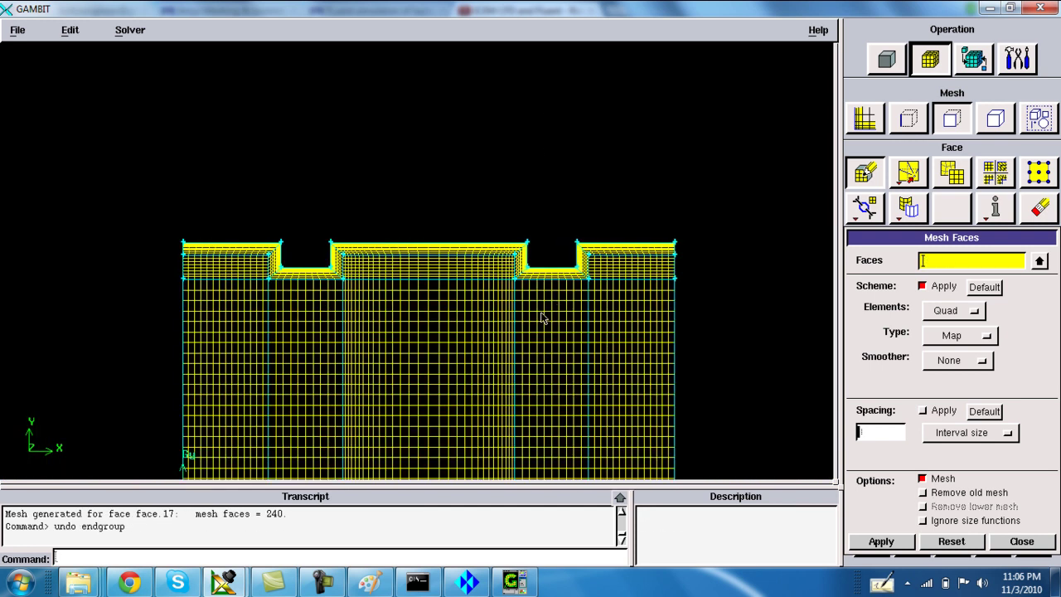
middle_drag(531, 310, 548, 218)
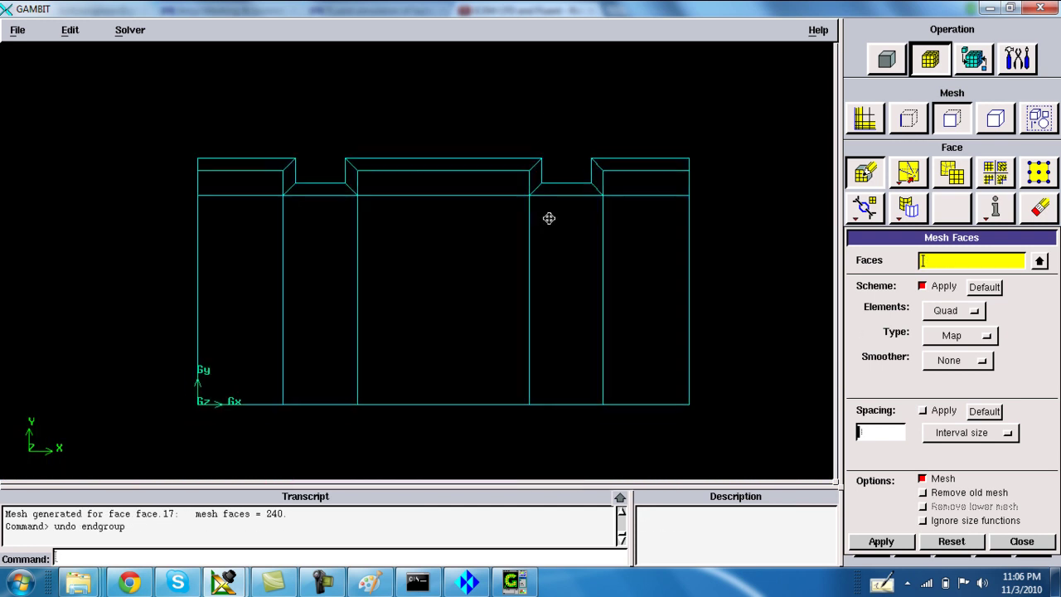
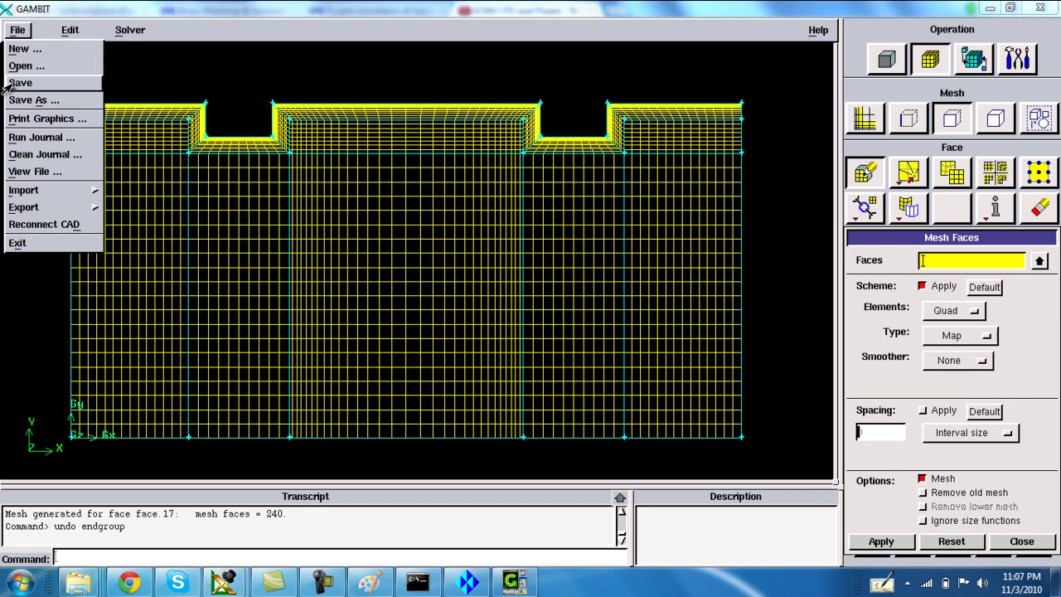
click(20, 82)
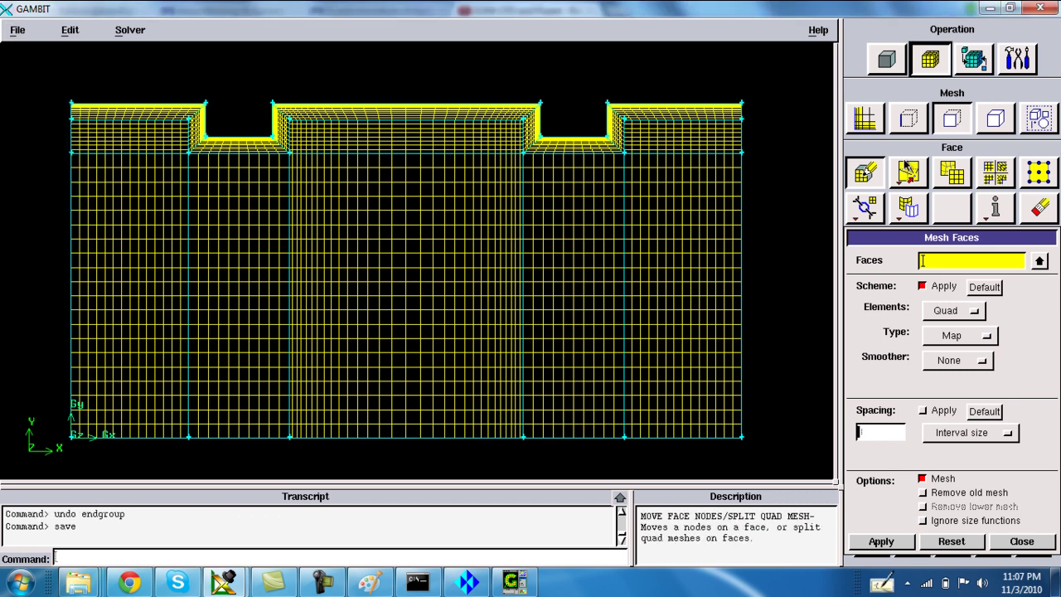
click(887, 59)
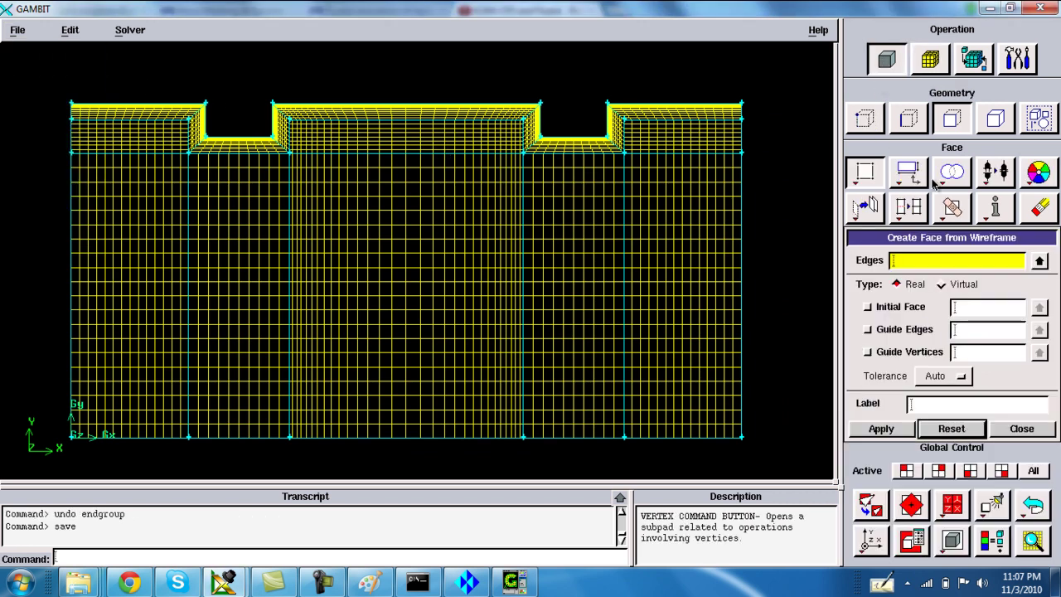
click(866, 117)
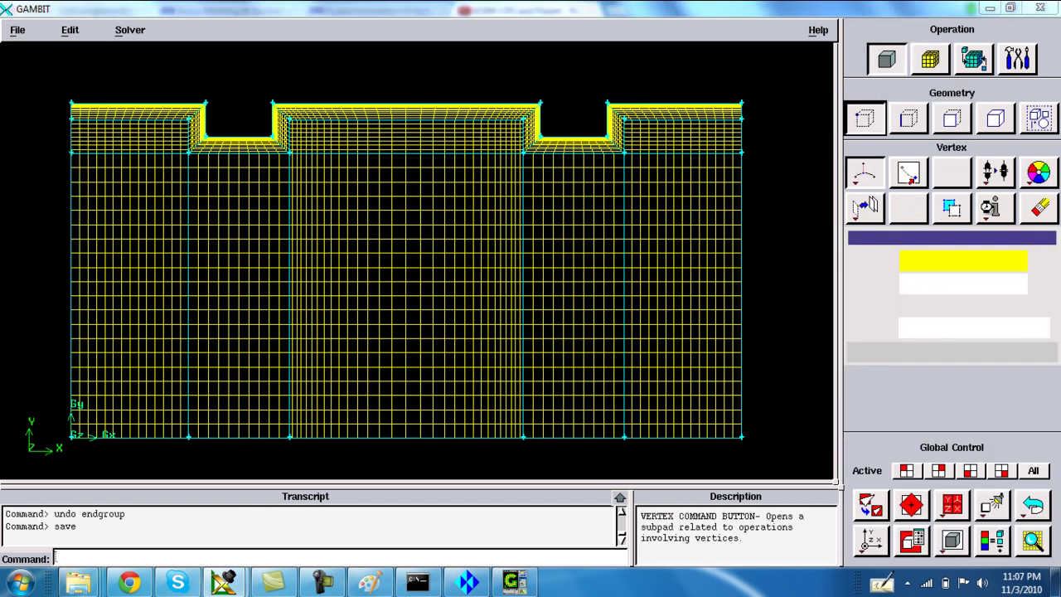
shift+click(743, 439)
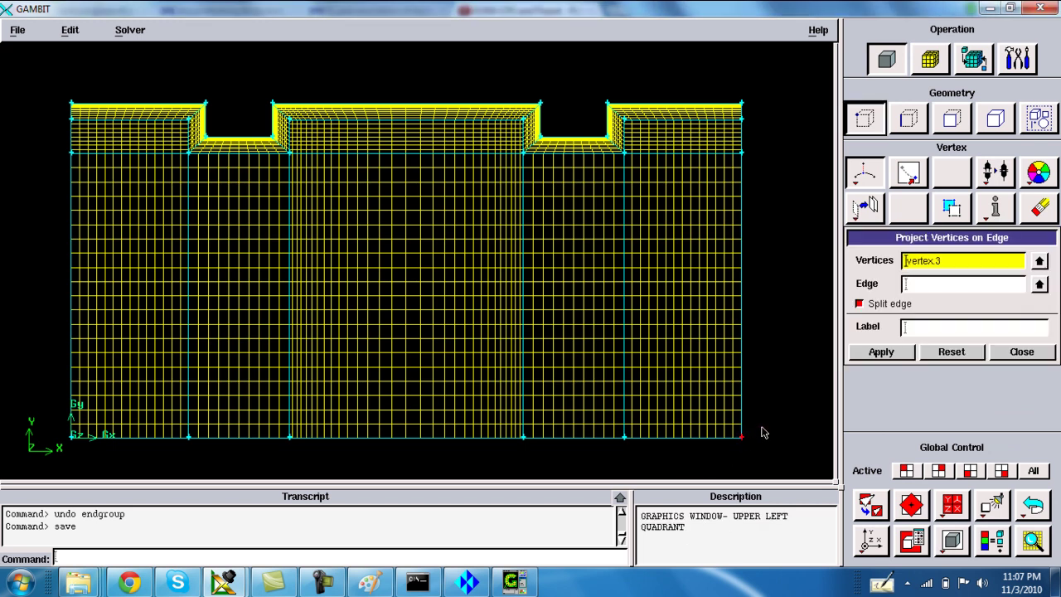
shift+click(742, 440)
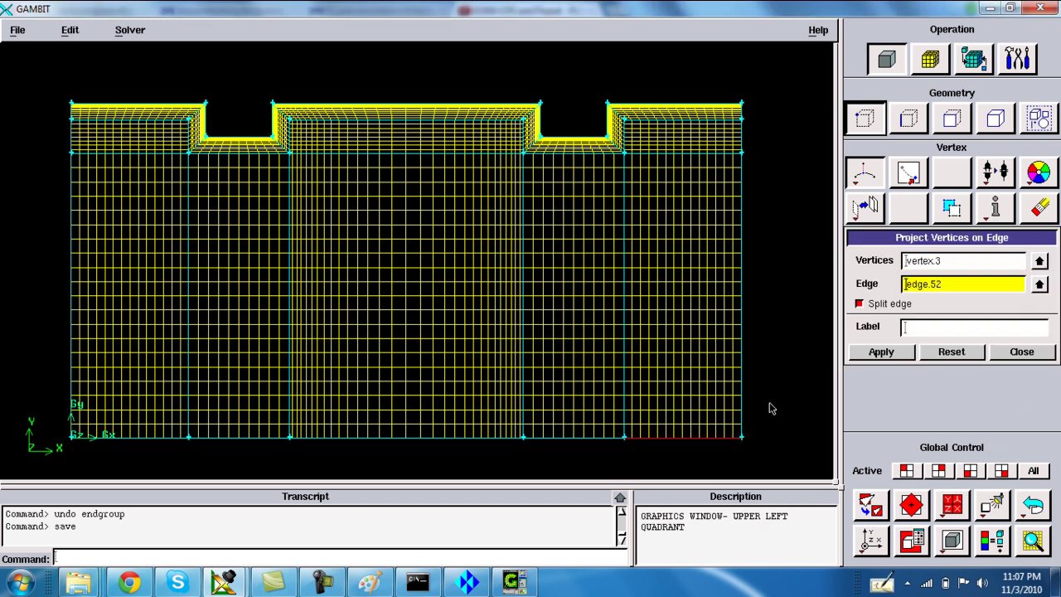
click(950, 354)
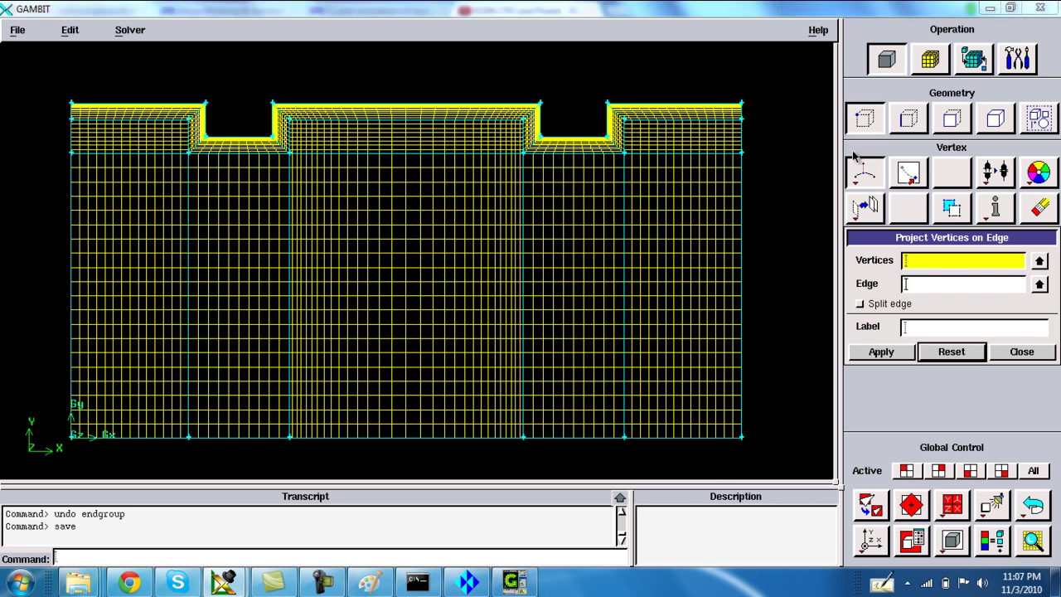
Step: Summarize the domain's lower-right and upper-right corner vertices to check their coordinates
click(996, 207)
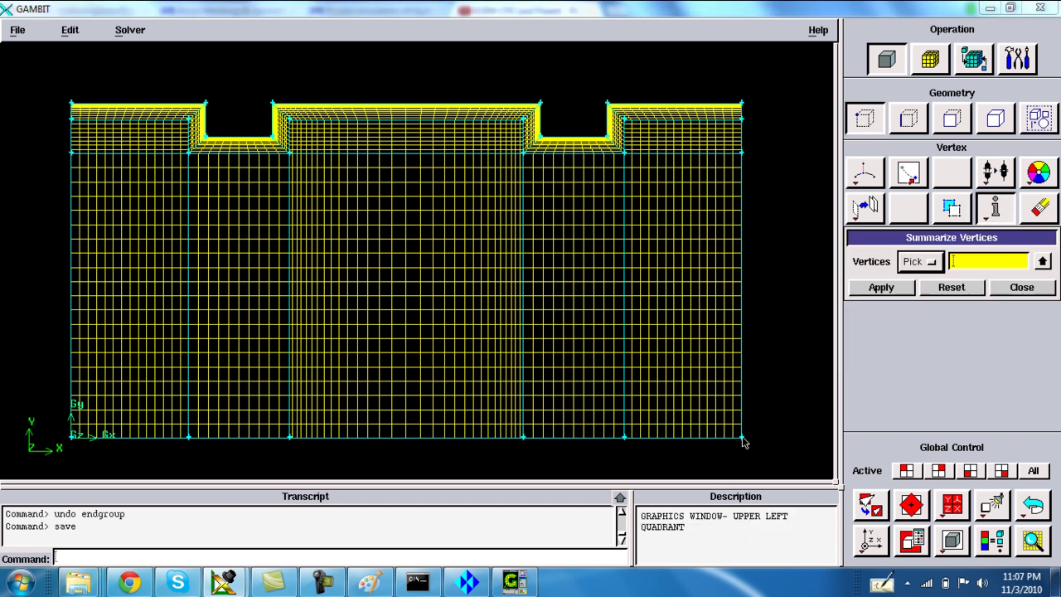
shift+click(769, 422)
shift+right_click(770, 423)
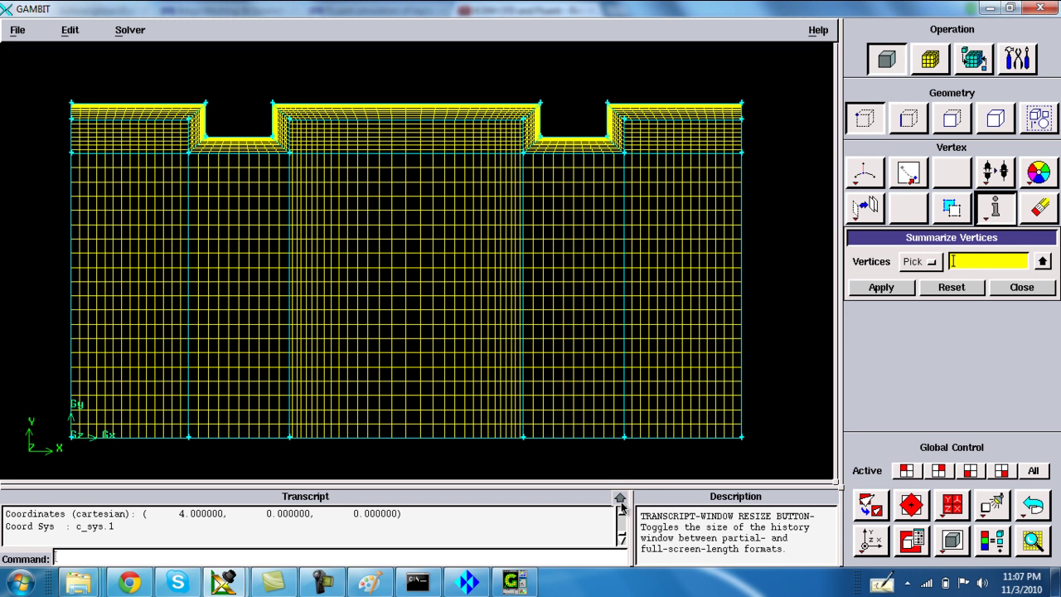
click(621, 498)
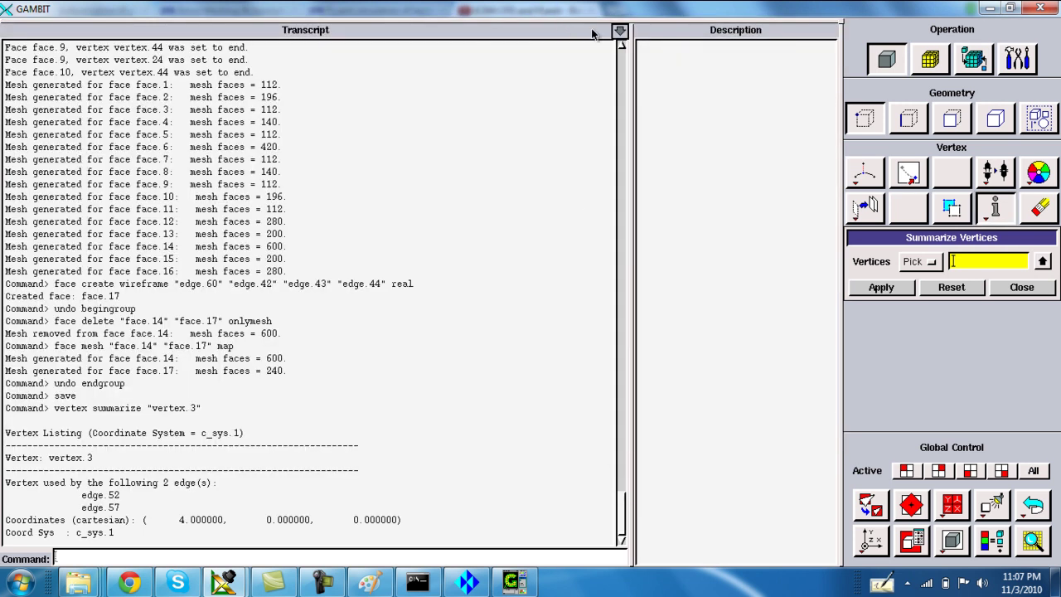
click(620, 30)
shift+click(743, 106)
shift+right_click(744, 107)
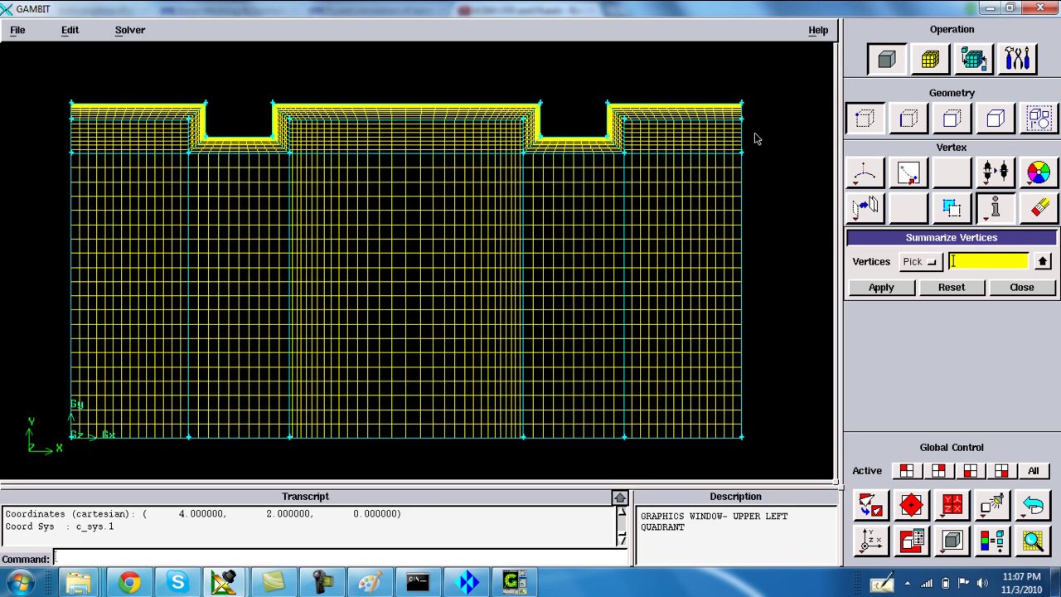
Step: Save the session and select FLUENT 5/6 as the target solver
click(17, 30)
click(20, 83)
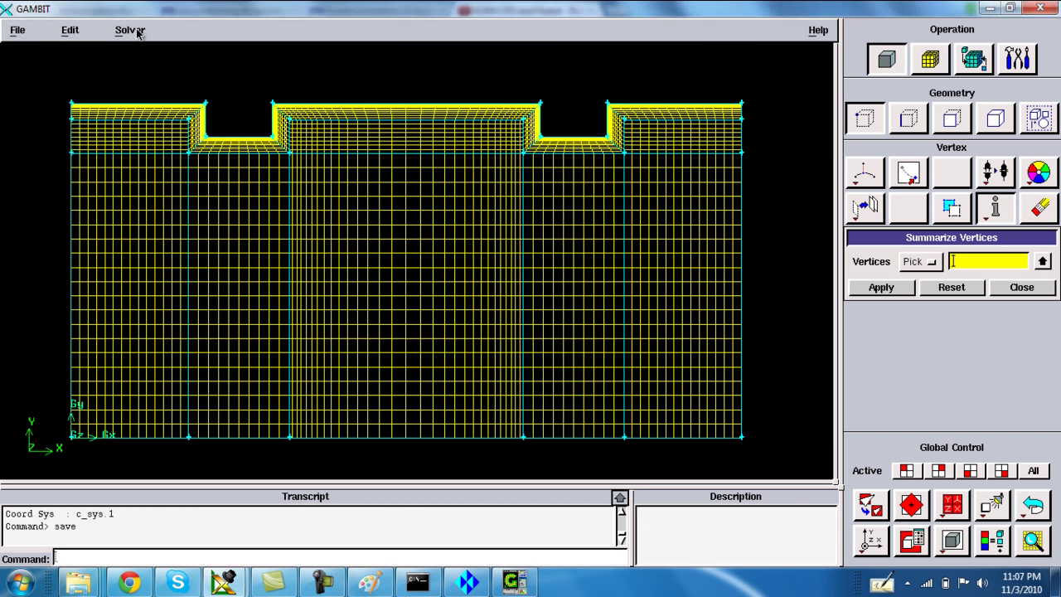
click(130, 31)
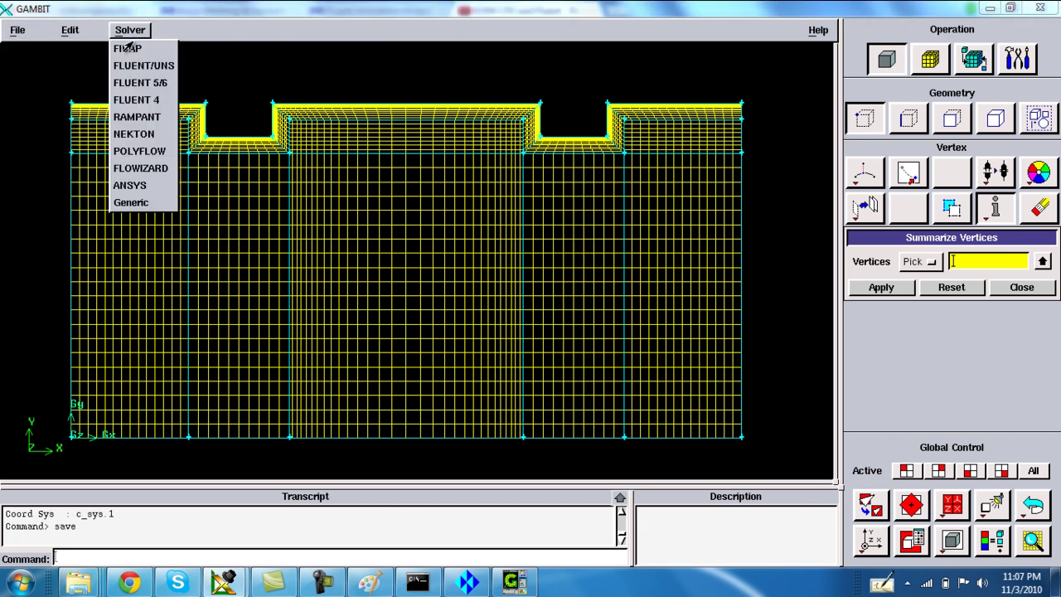
click(140, 84)
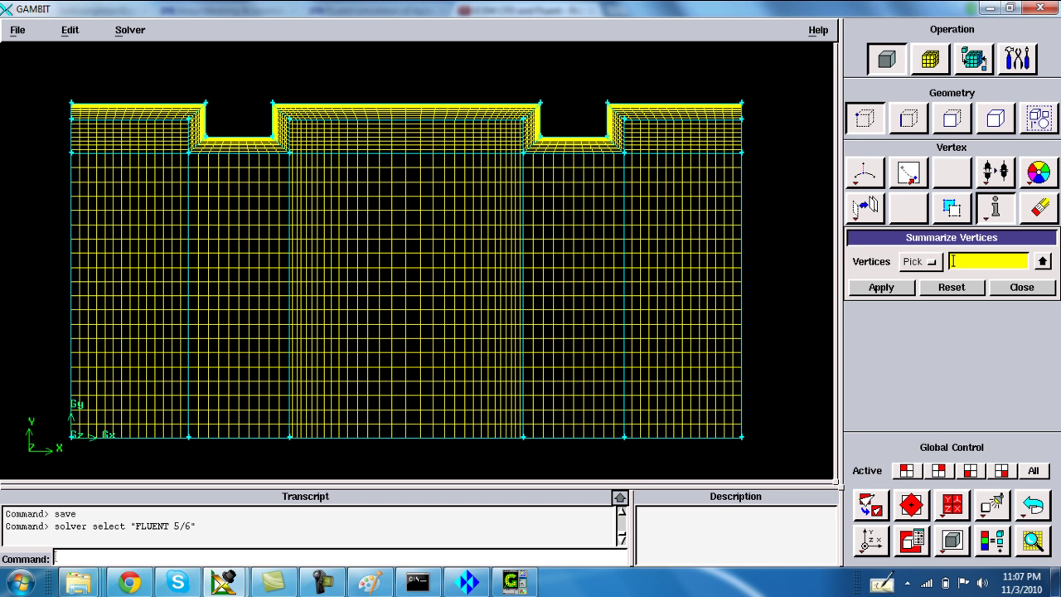
Step: Open the boundary type specification for zones and turn off the mesh display so only the geometry edges show
click(973, 59)
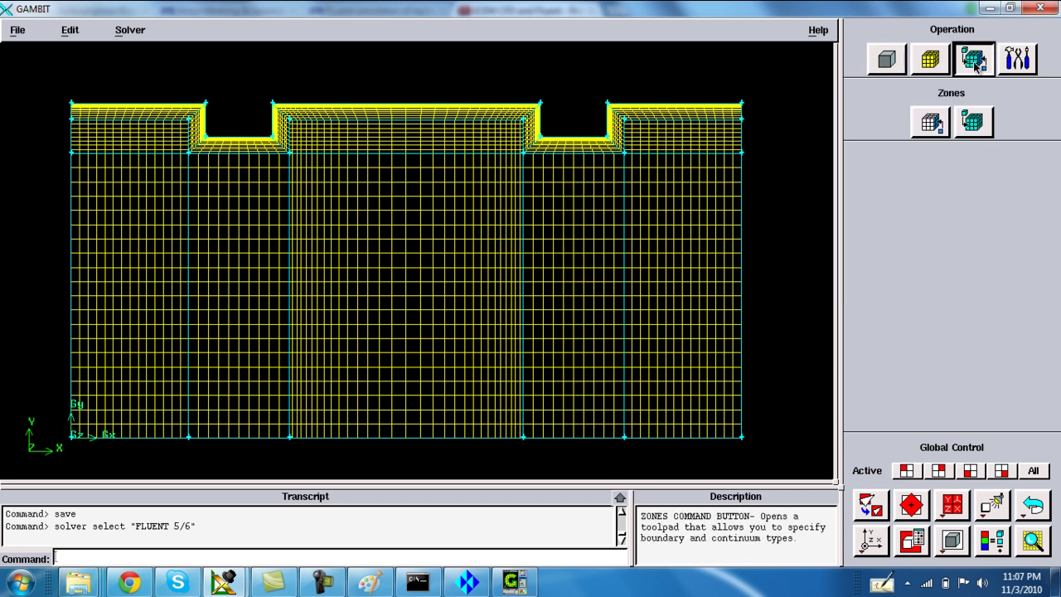
click(934, 124)
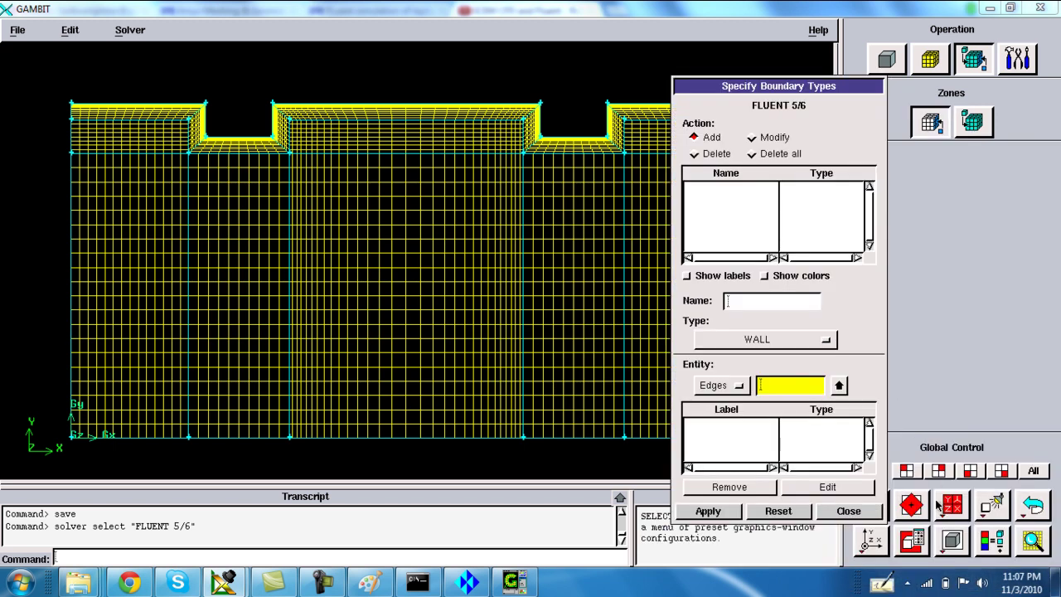
click(950, 504)
click(977, 348)
click(881, 412)
click(1025, 413)
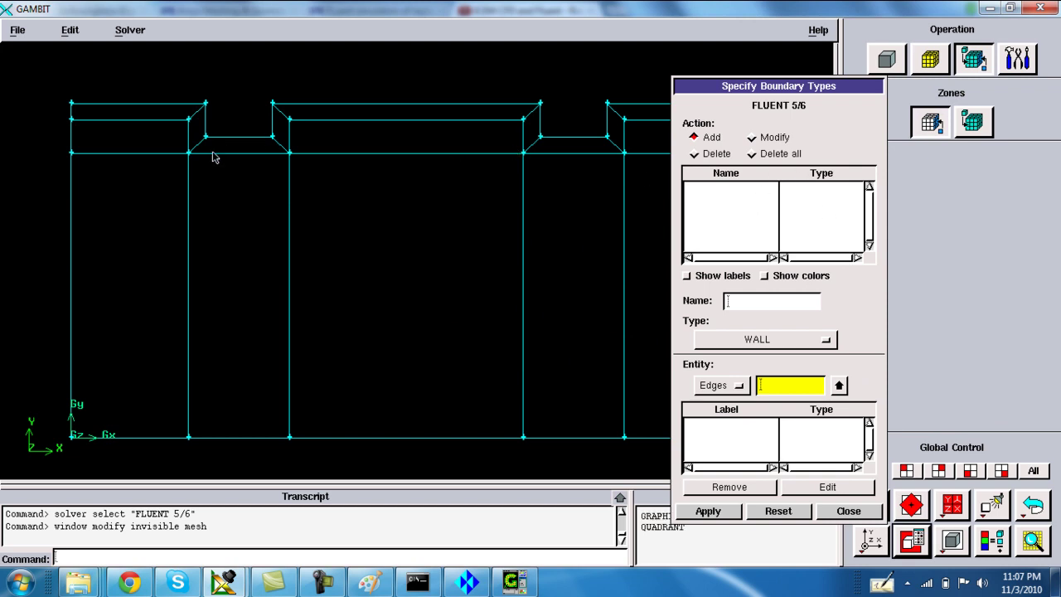
Step: Create a WALL boundary named ribbed_channel from all edges of the domain's upper contour, including both notches
shift+click(159, 109)
shift+click(205, 129)
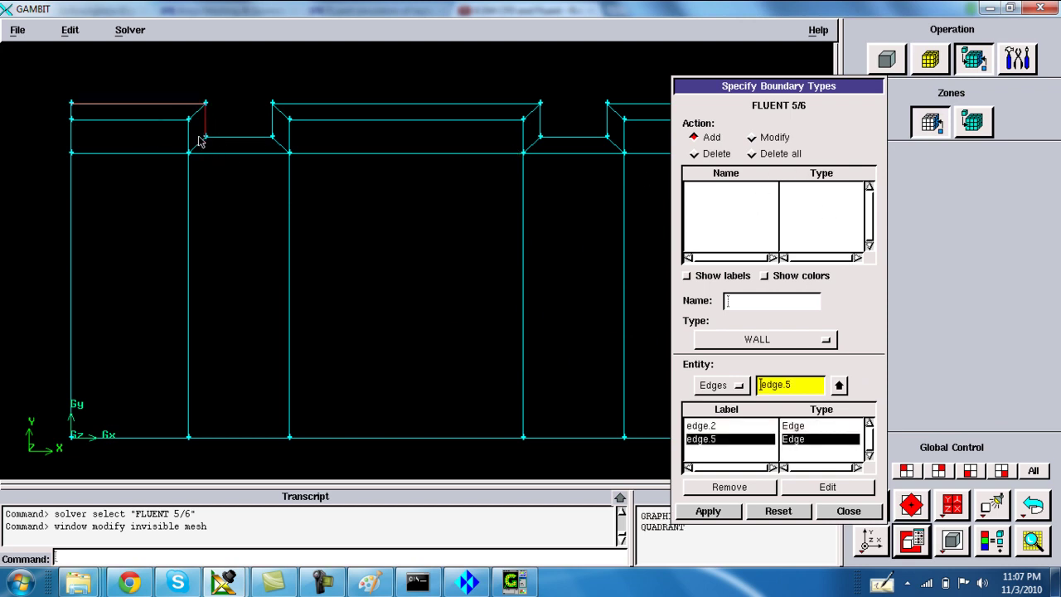
shift+click(224, 138)
shift+click(362, 103)
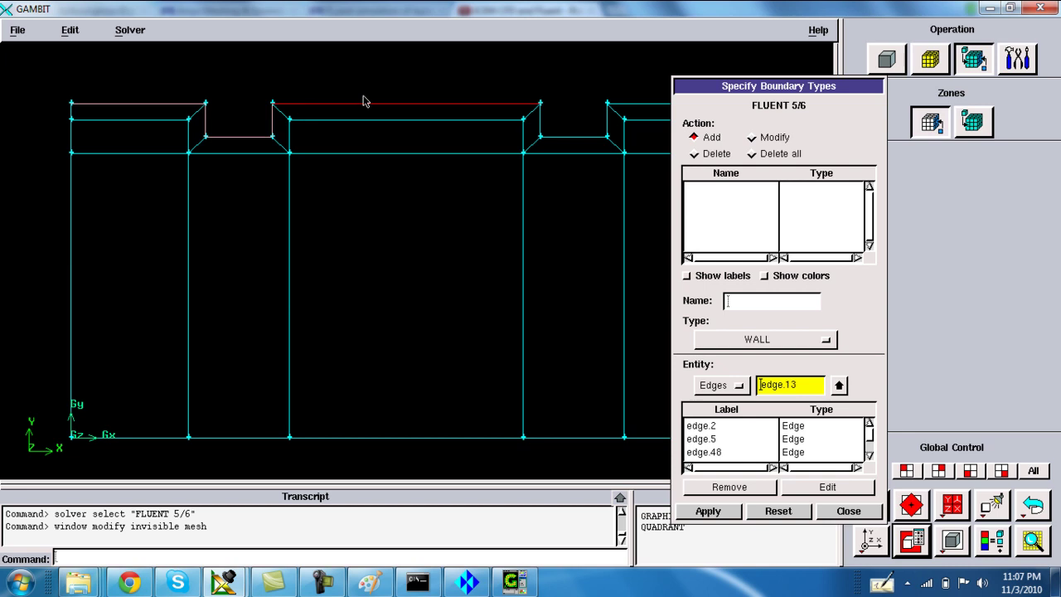
shift+click(543, 128)
shift+click(580, 133)
shift+click(607, 120)
shift+click(615, 103)
right_drag(533, 156, 522, 101)
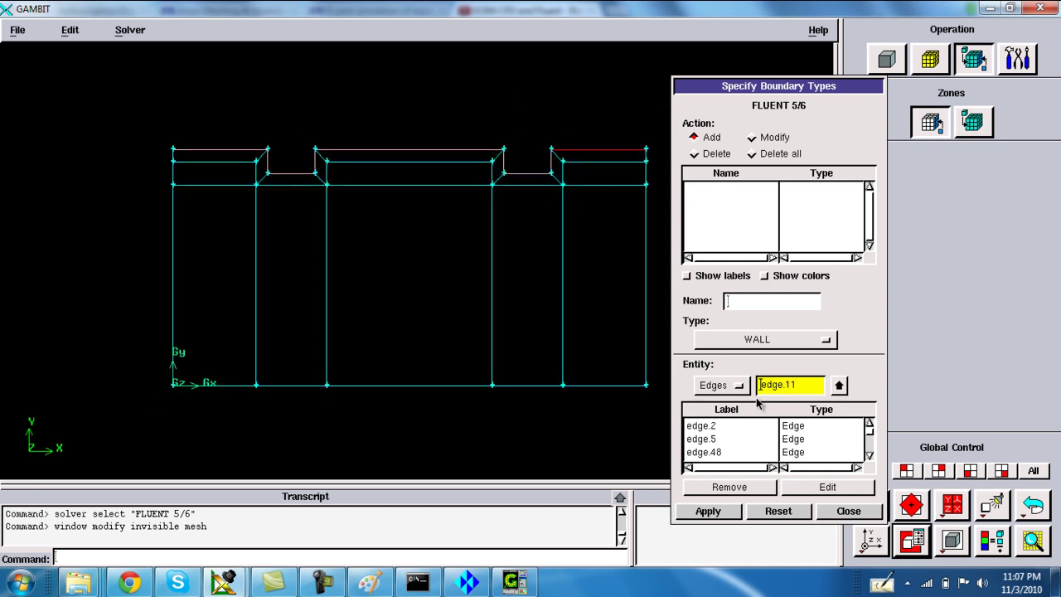
click(758, 301)
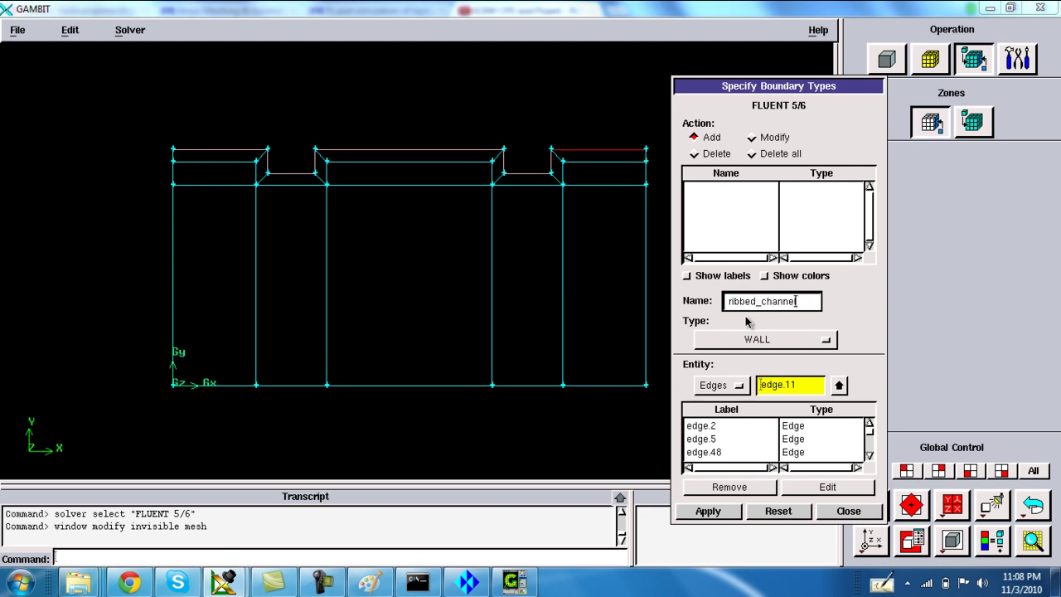
shift+right_click(197, 249)
Step: Create a WALL boundary named leftwall from the three edges along the domain's left side
shift+click(172, 231)
shift+click(173, 173)
shift+click(173, 159)
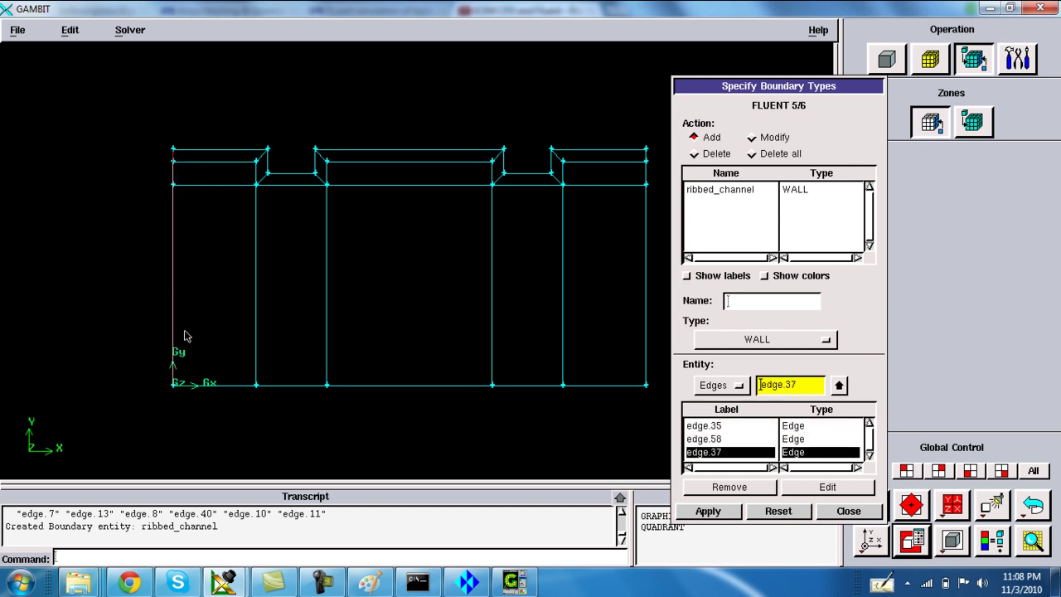
click(764, 305)
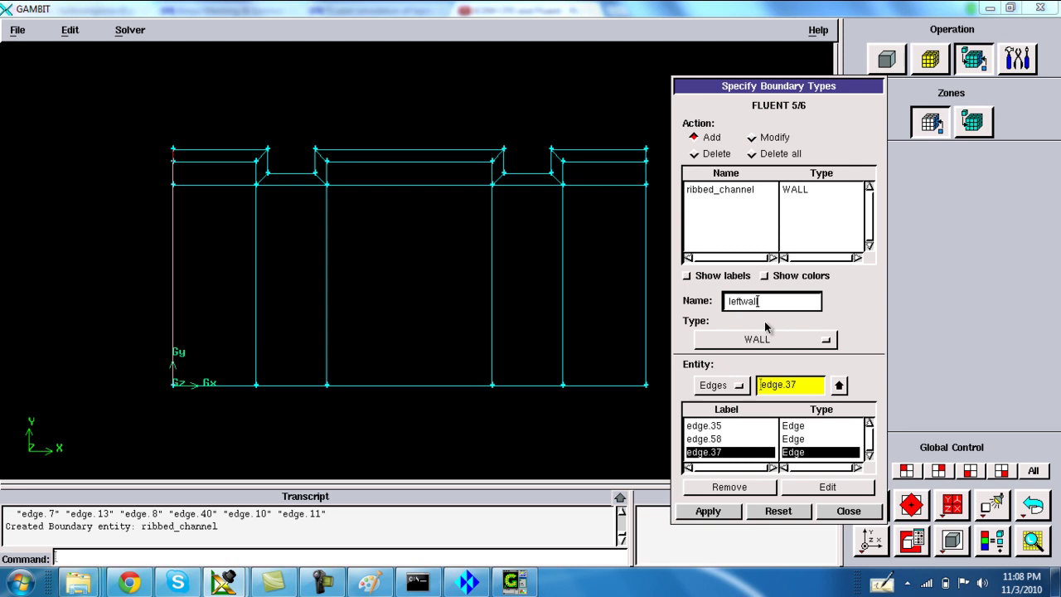
shift+right_click(560, 301)
Step: Create a WALL boundary named rightwall from the three edges along the domain's right side
shift+click(646, 170)
shift+click(648, 155)
shift+click(647, 220)
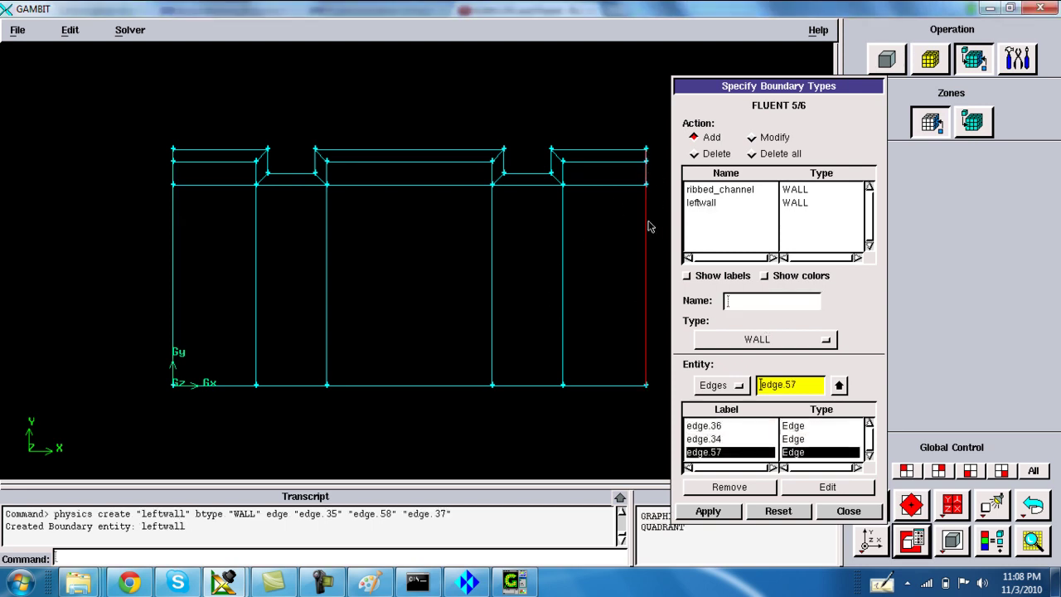
click(737, 305)
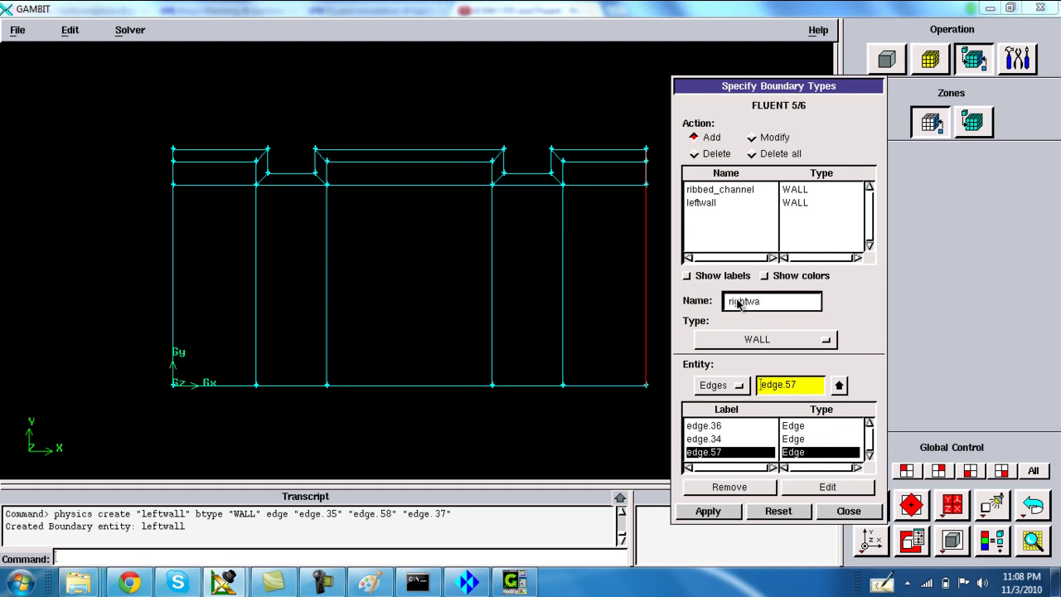
text(rightwall)
shift+middle_click(576, 253)
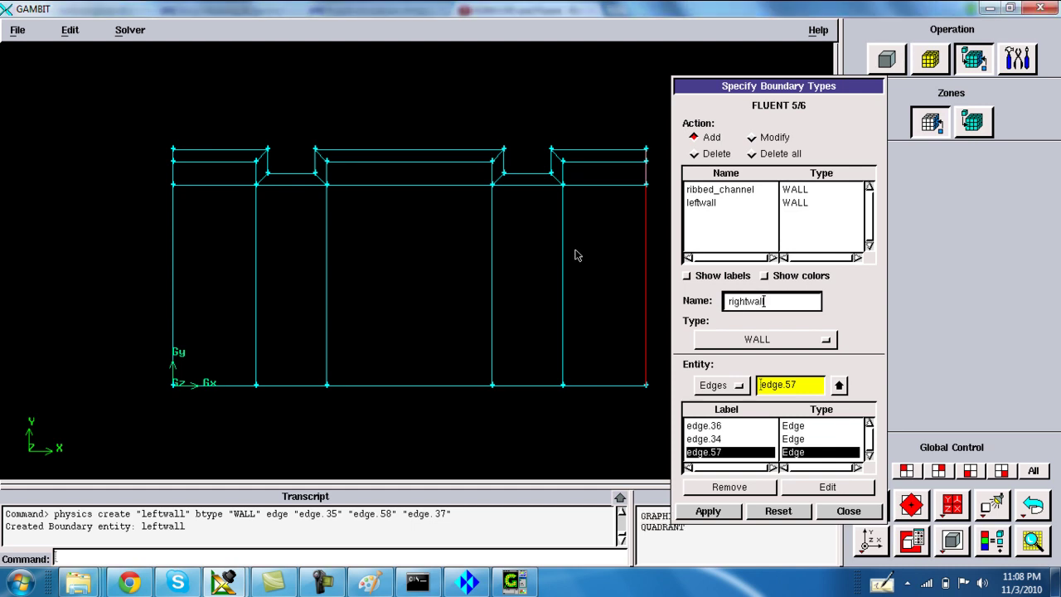
Step: Create a WALL boundary named bottom from the five edges along the domain's lower side
shift+click(280, 388)
shift+click(252, 388)
shift+click(397, 387)
shift+click(535, 388)
shift+click(601, 387)
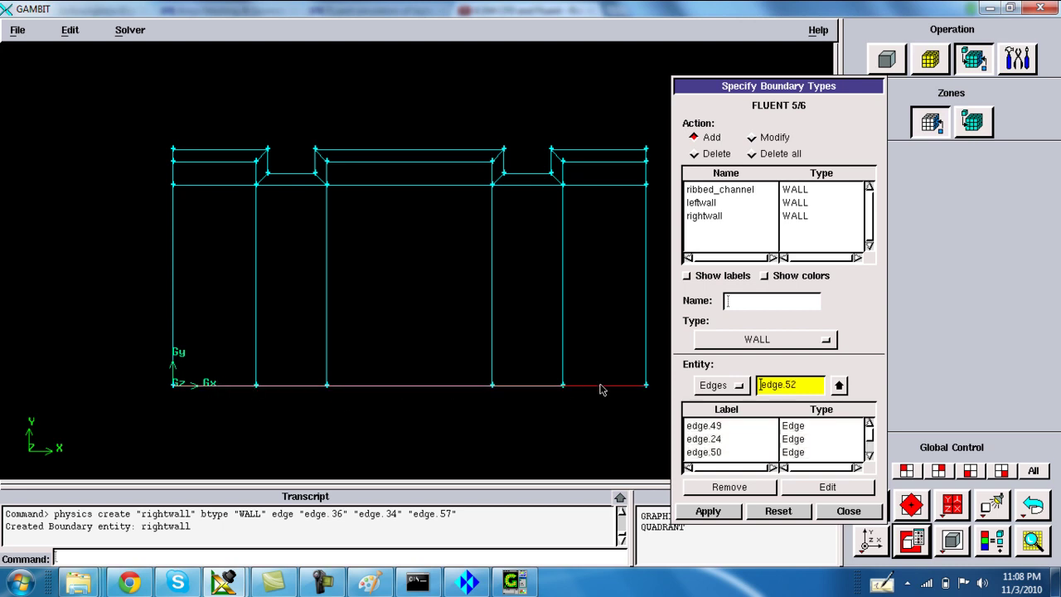
click(748, 303)
text(bott)
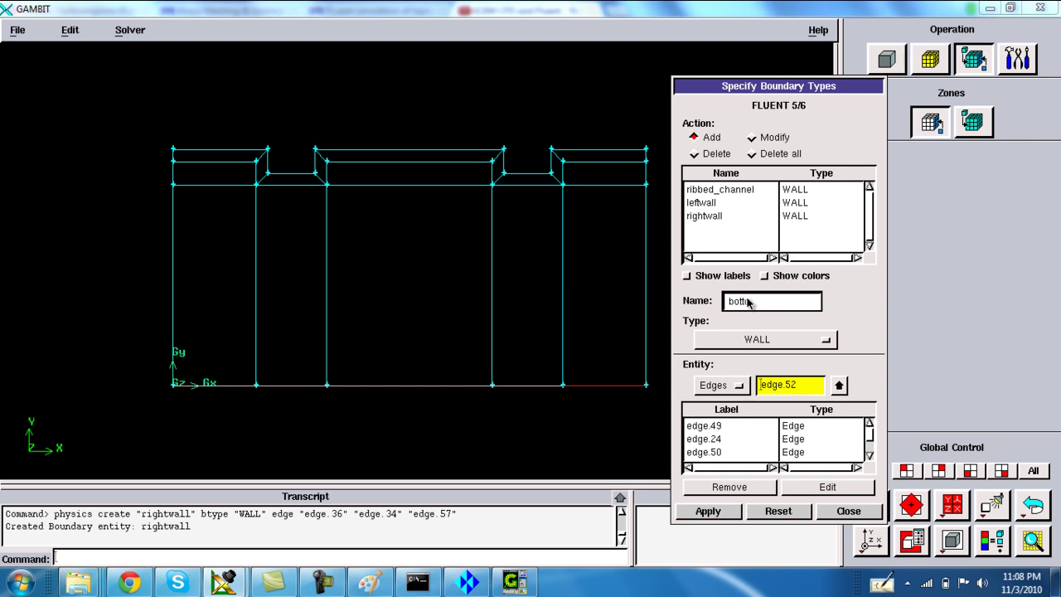
text(om)
shift+right_click(507, 260)
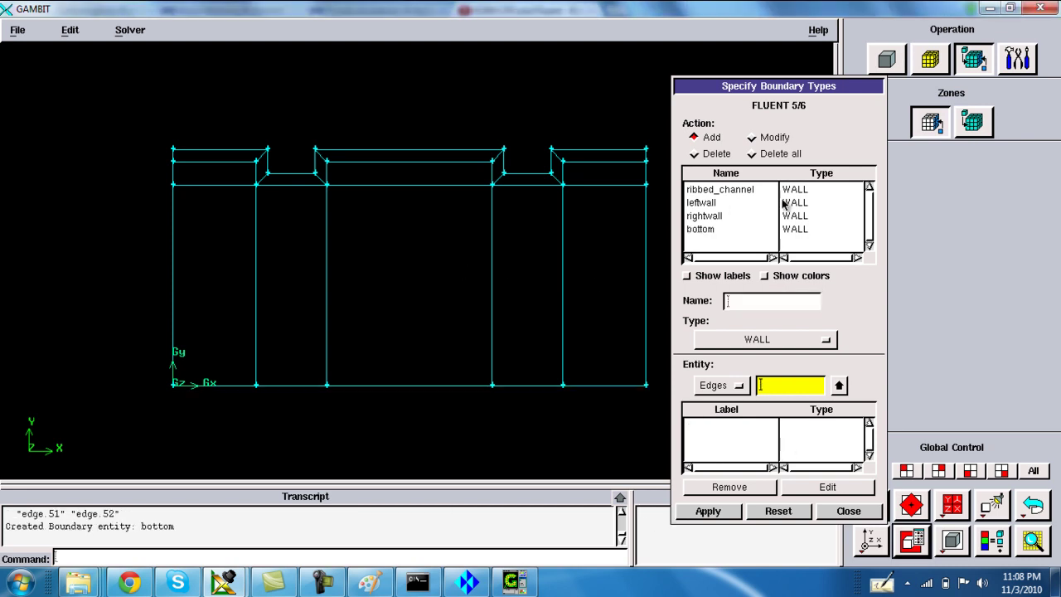
Step: Export the mesh as a 2-D (X-Y) mesh file named a.msh
click(24, 34)
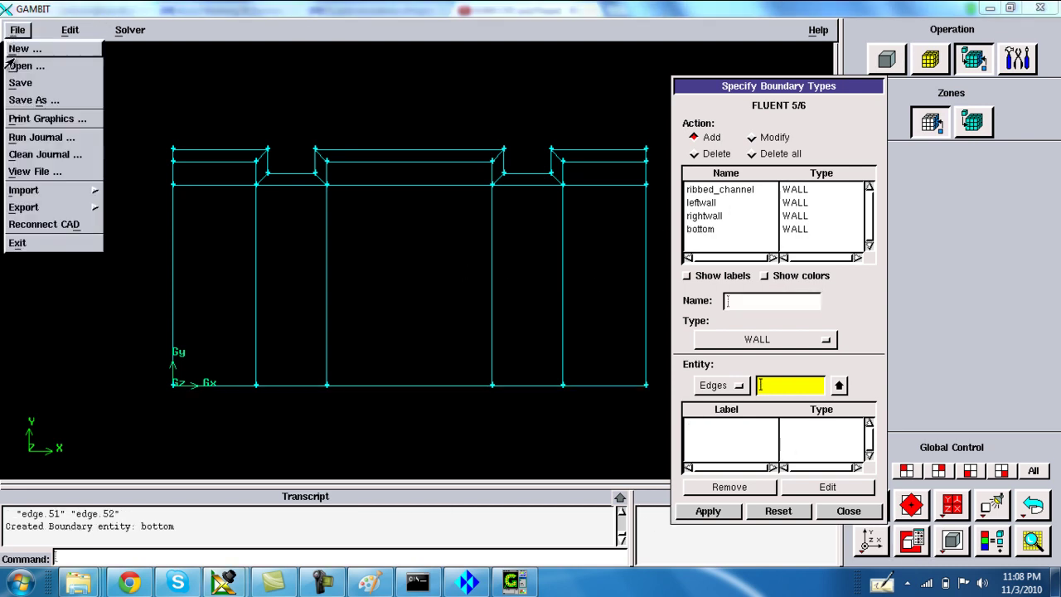
mouse_move(20, 210)
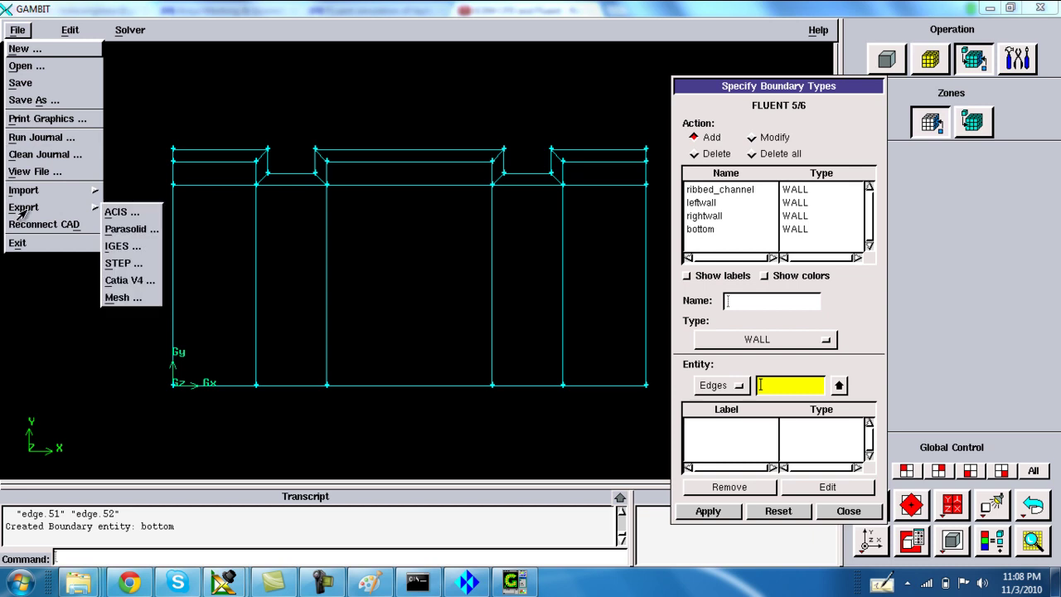
click(121, 298)
click(399, 229)
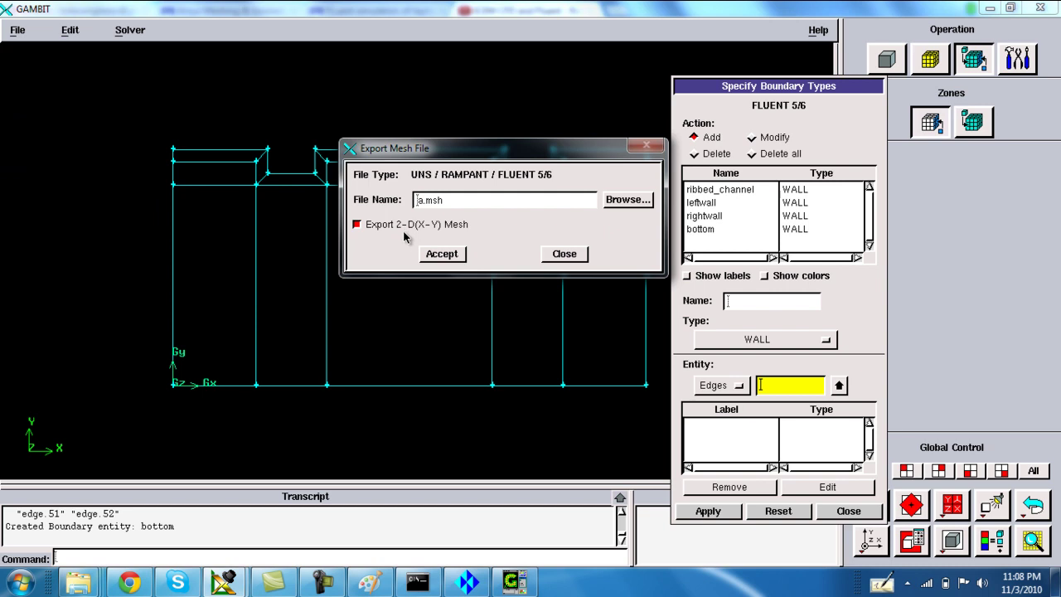
click(442, 254)
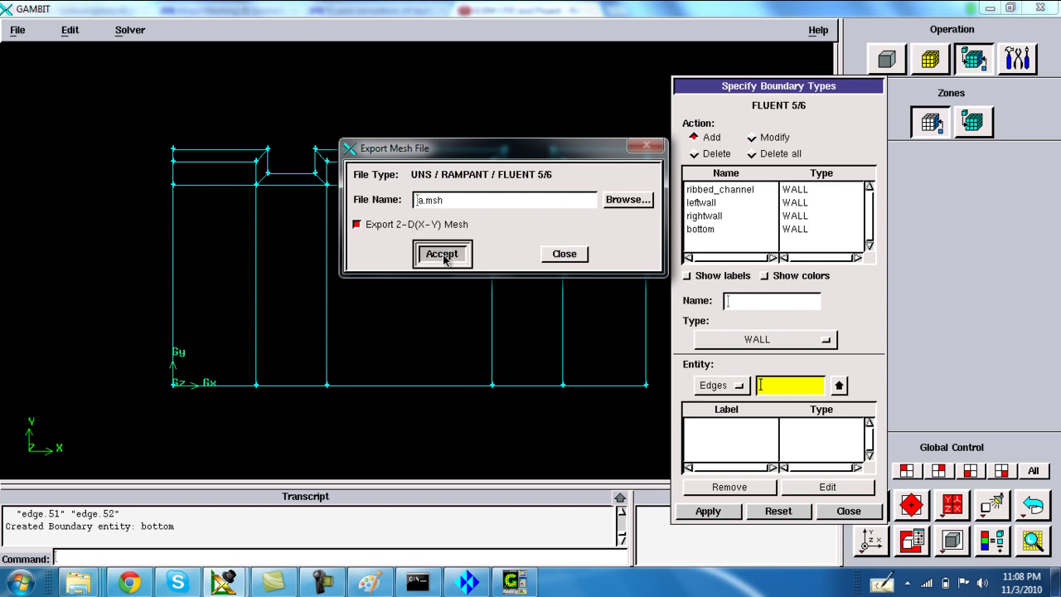
Step: Try to launch FLUENT 14.0 in 2D double precision, with the working directory shortened to E:\ICEM_CFDOnline\
click(20, 582)
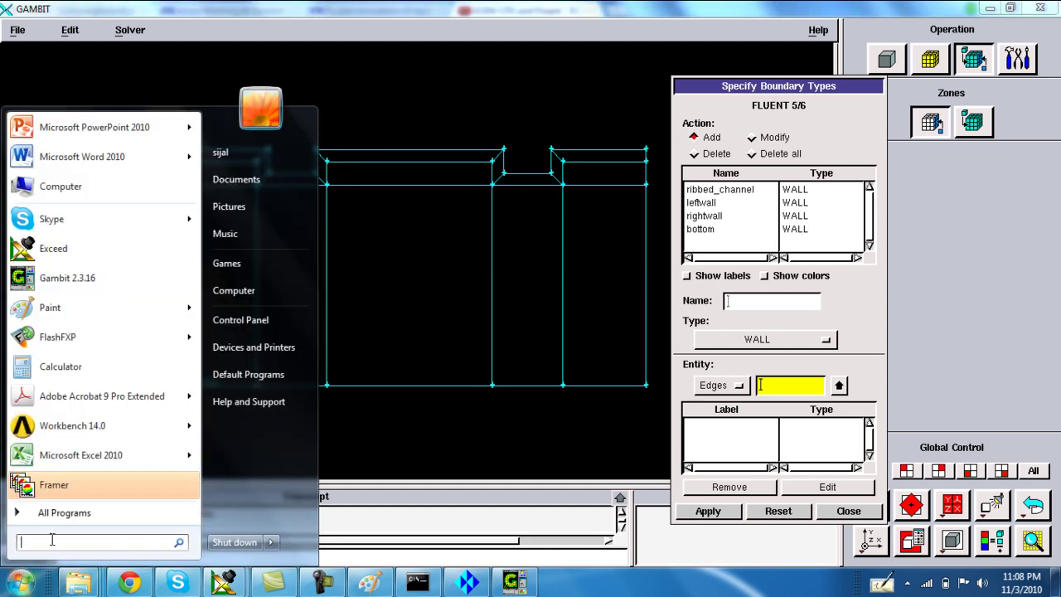
text(fluent)
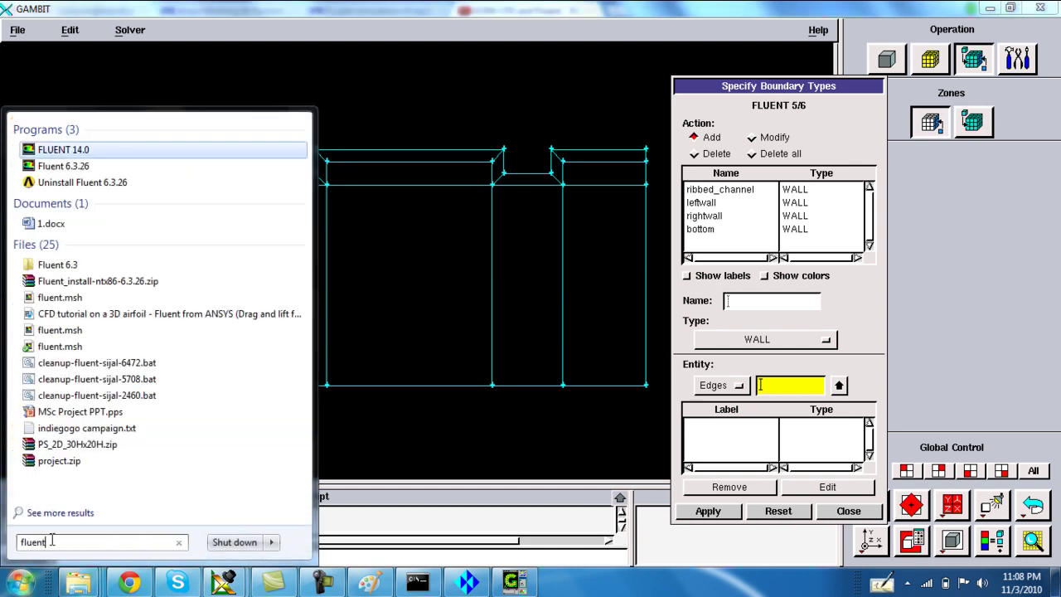
click(52, 150)
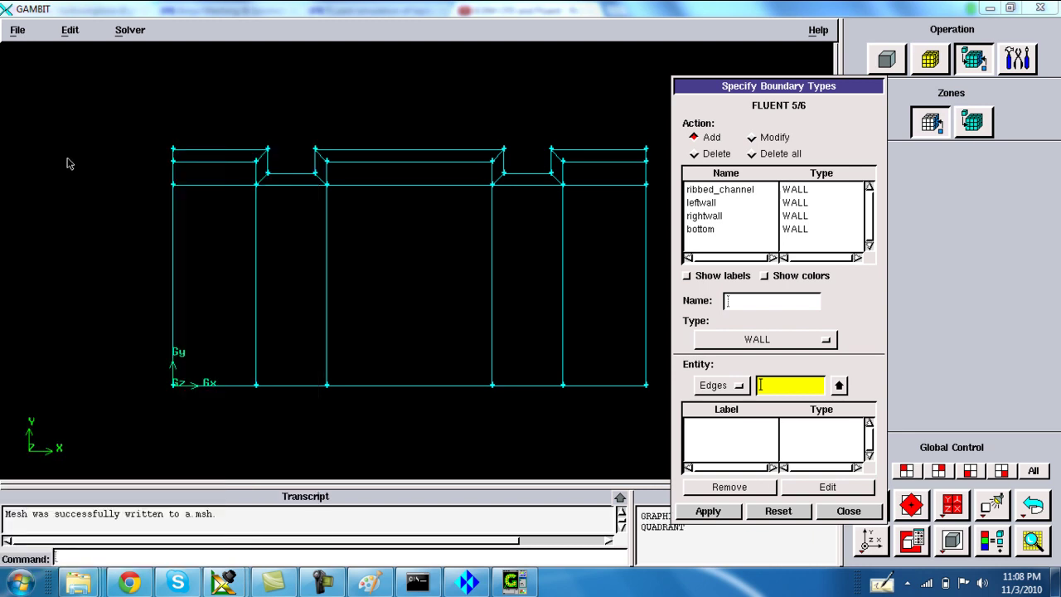
drag(234, 156, 311, 74)
click(241, 147)
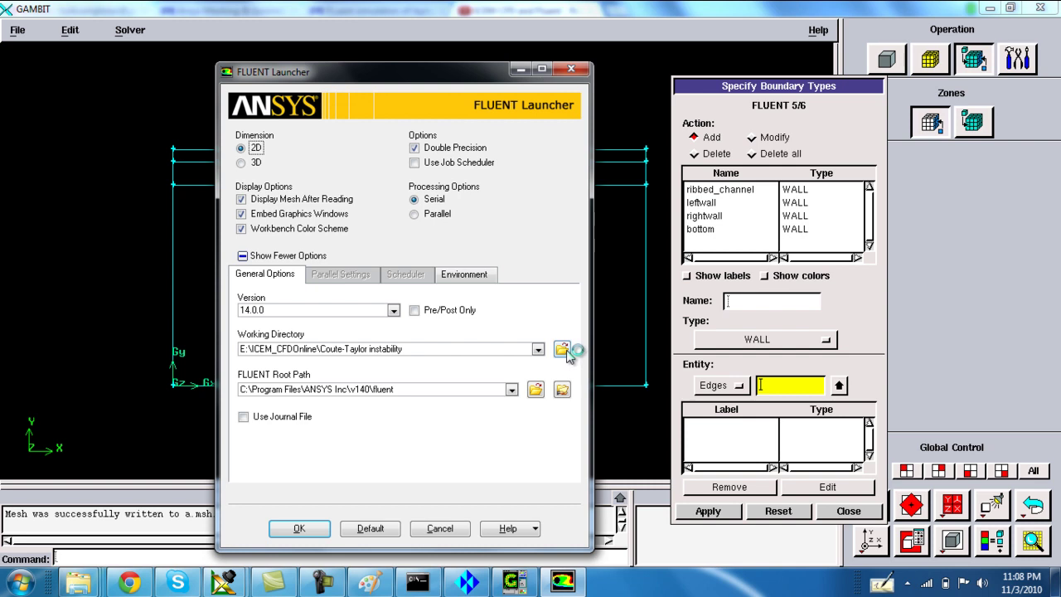
drag(321, 352, 493, 354)
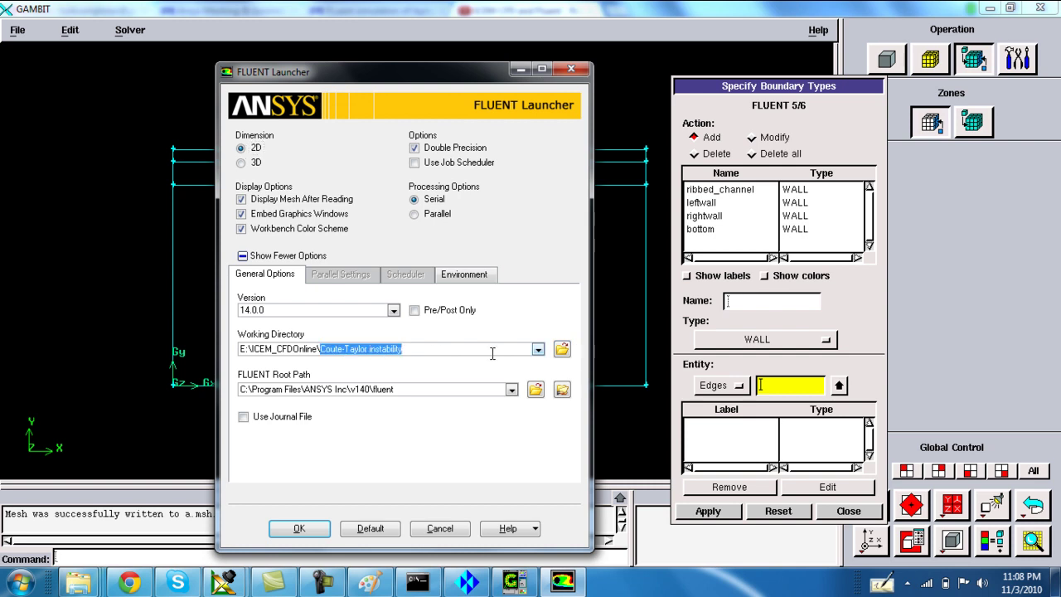
key(BackSpace)
click(296, 529)
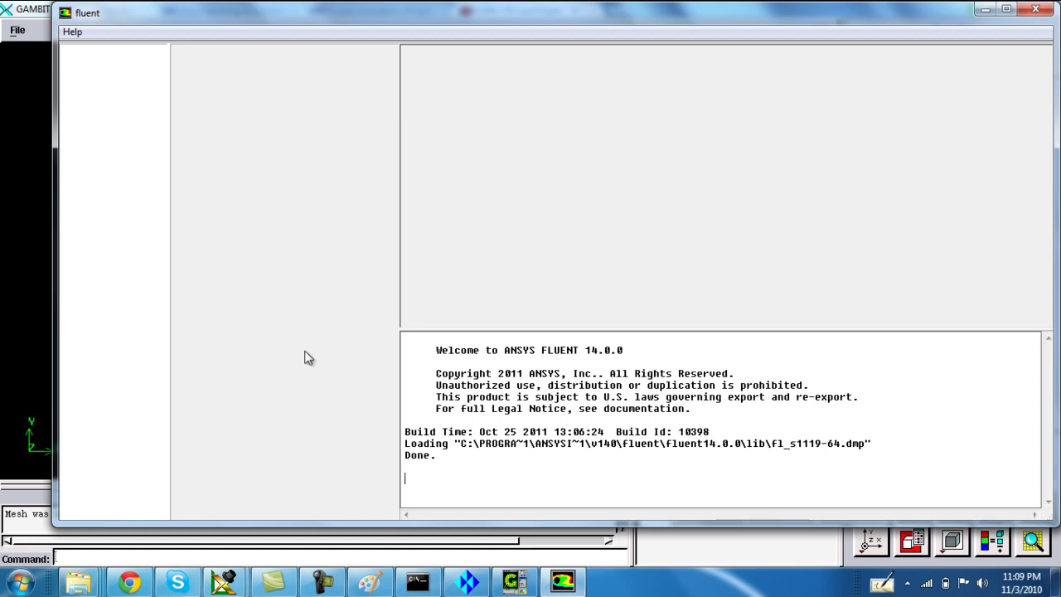
Step: Set the Windows system date to November 3, 2012, and exit the open FLUENT session
click(1023, 585)
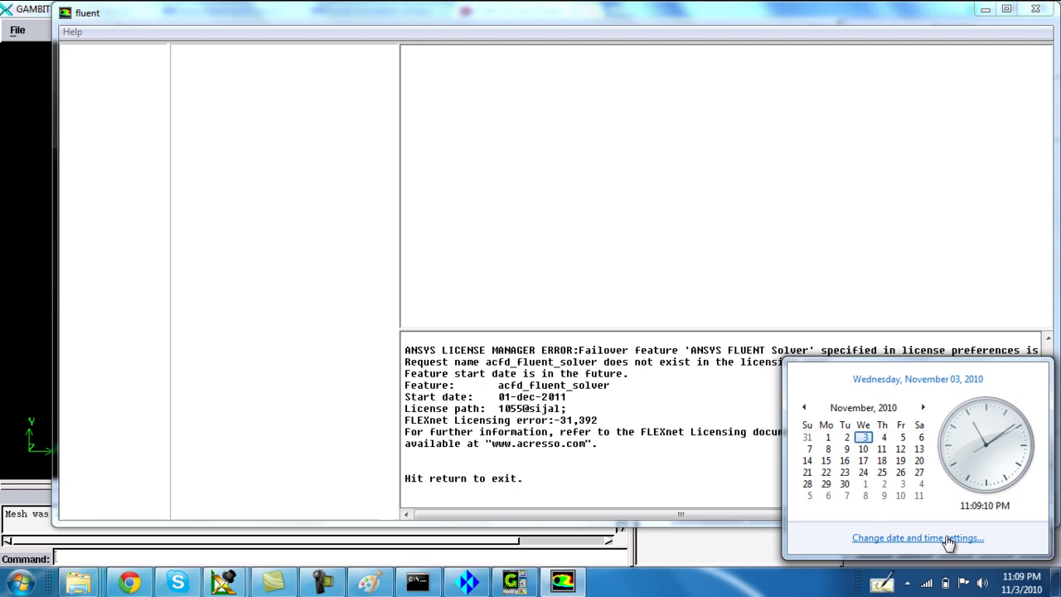
click(950, 538)
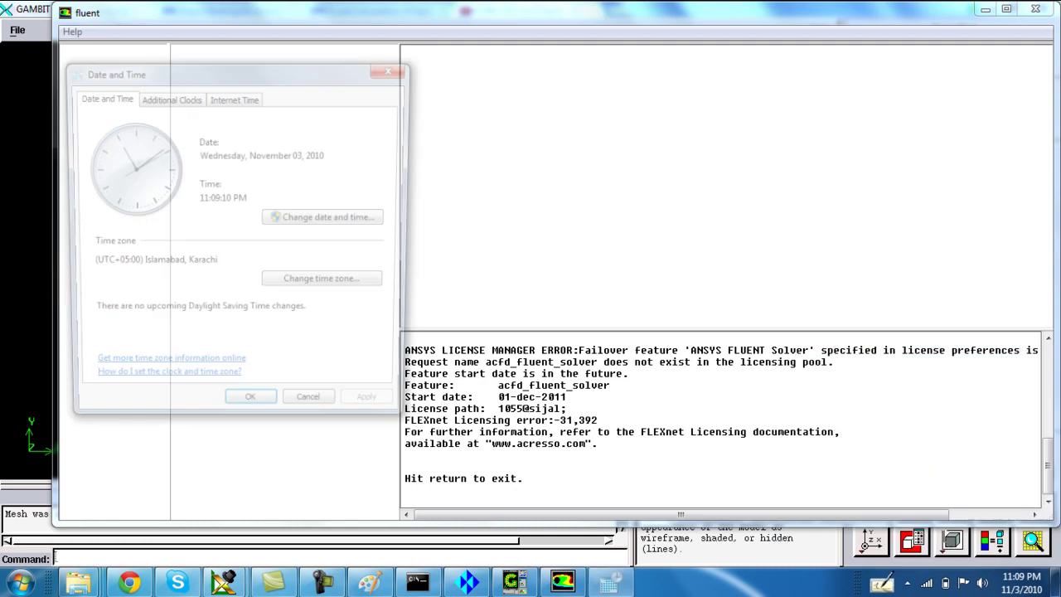
click(314, 219)
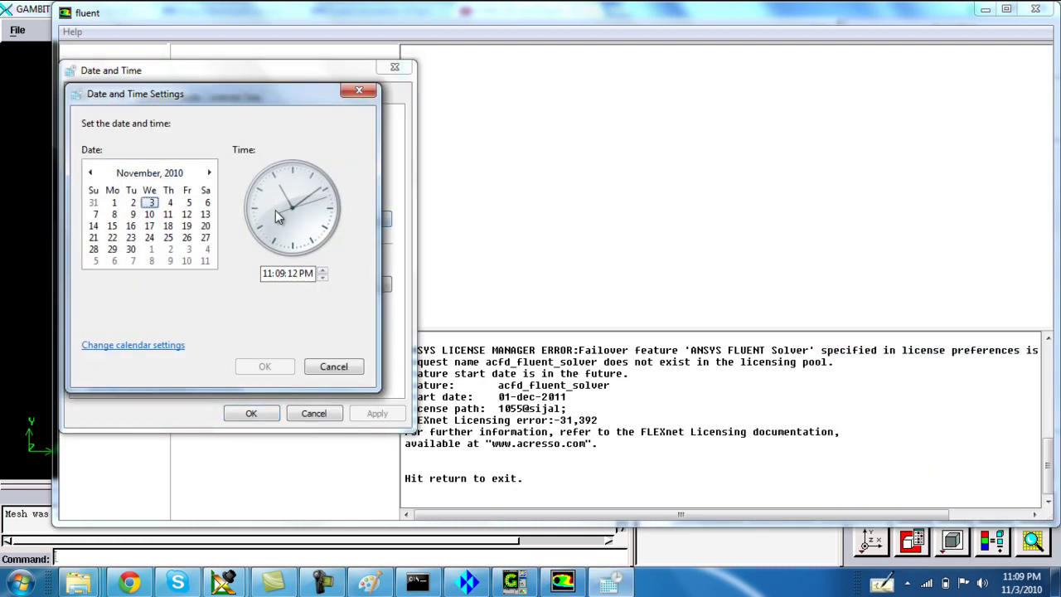
click(149, 201)
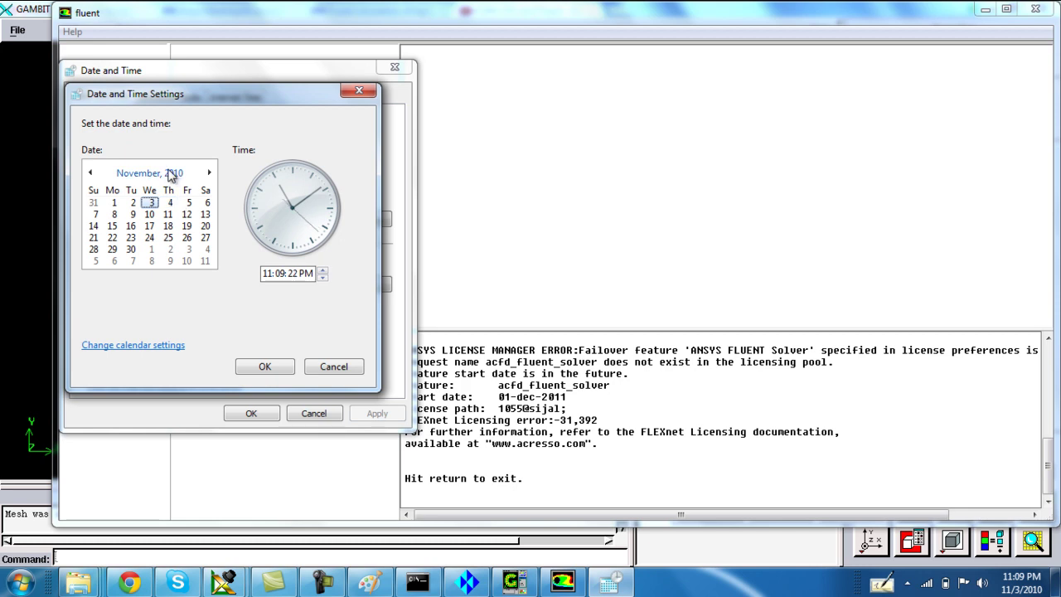
click(166, 176)
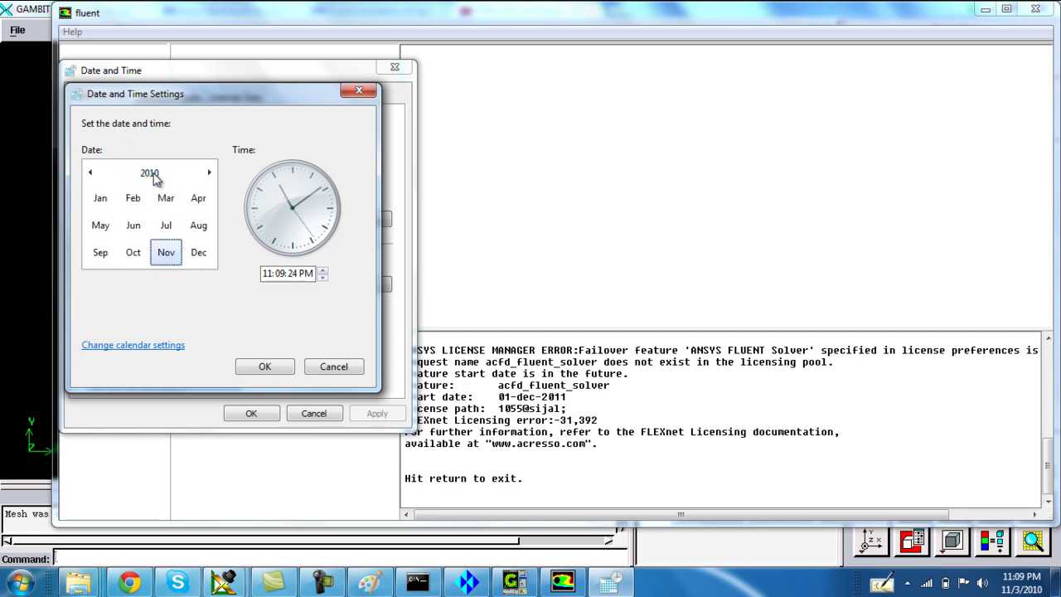
click(152, 174)
click(200, 199)
click(264, 367)
click(267, 415)
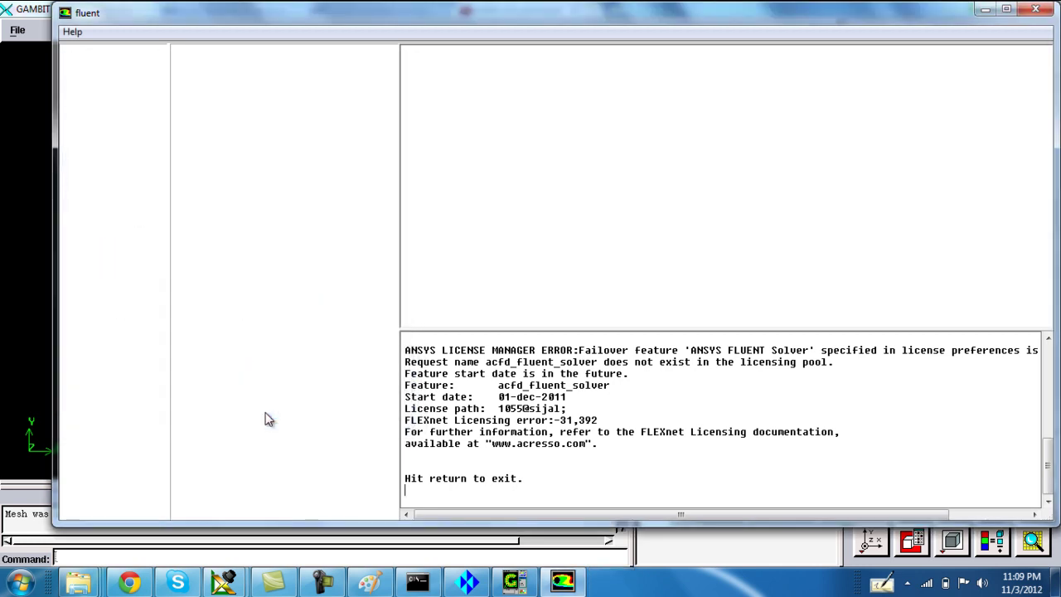
key(Return)
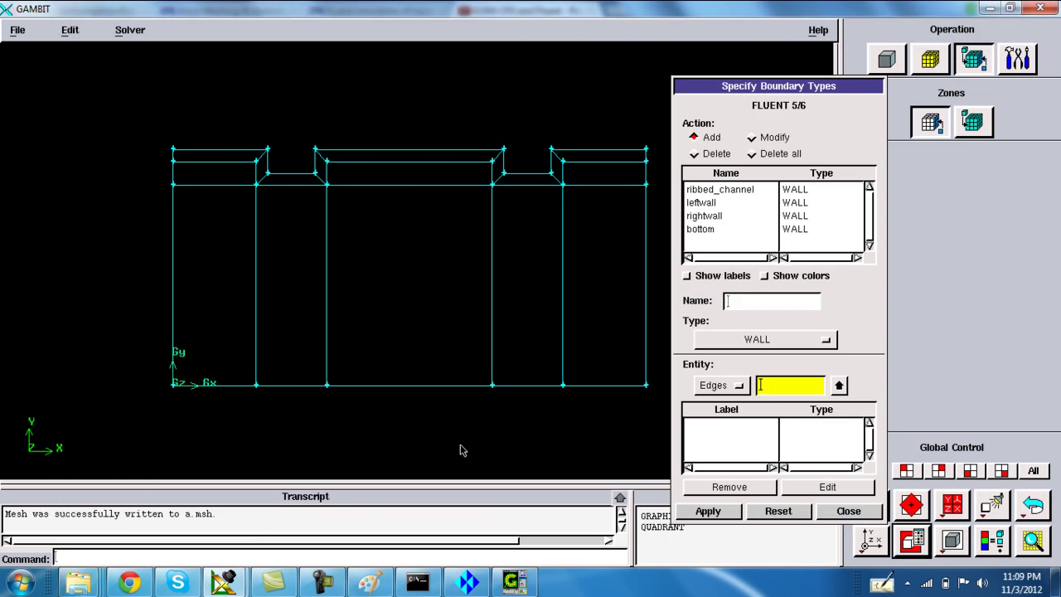
Step: Launch FLUENT 14.0 in 2D double precision, serial, with E:\ICEM_CFDOnline\ as the working directory
click(12, 585)
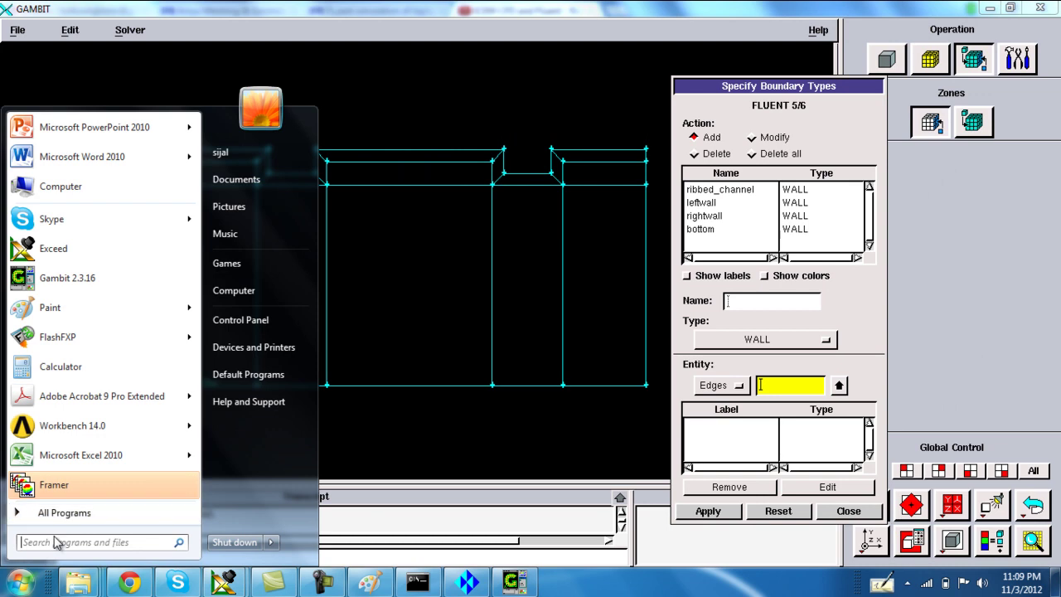
text(fluent)
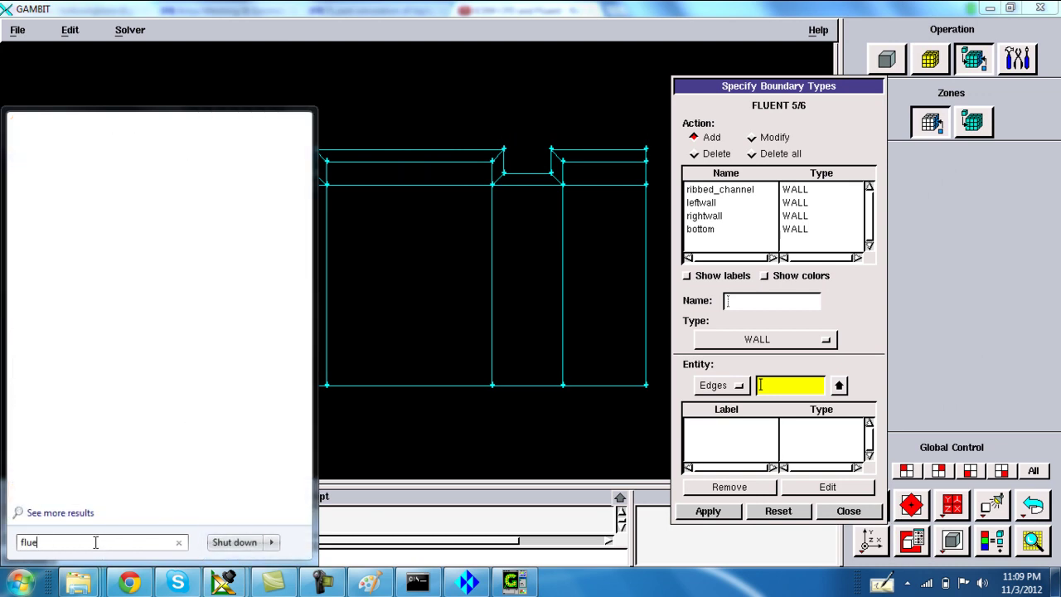
click(63, 157)
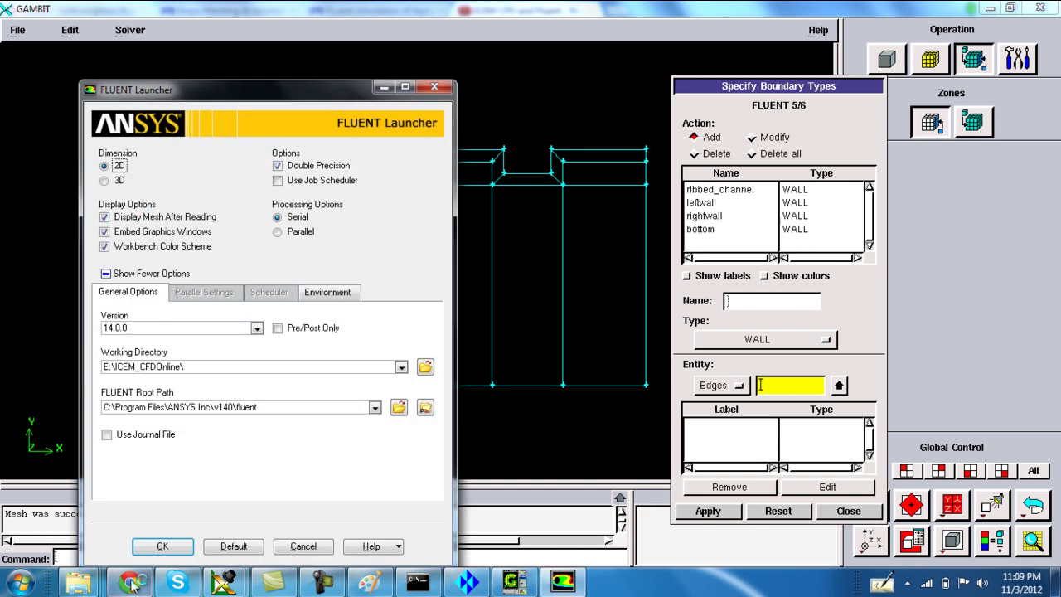
click(162, 547)
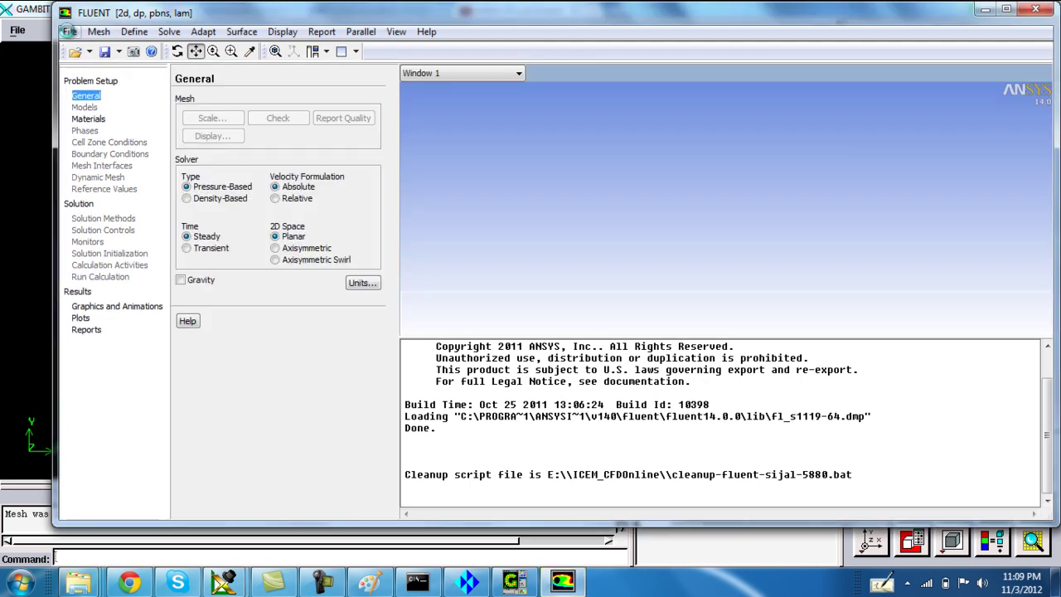
Step: Read the mesh file a.msh from the ICEM_CFDOnline folder and maximize the FLUENT window
click(69, 34)
mouse_move(91, 51)
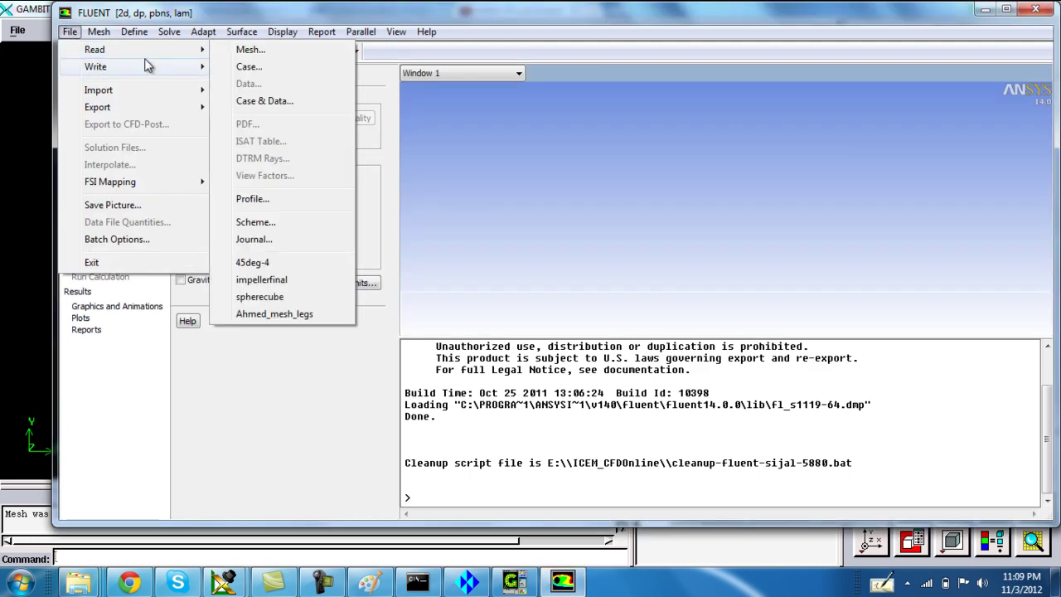
click(245, 51)
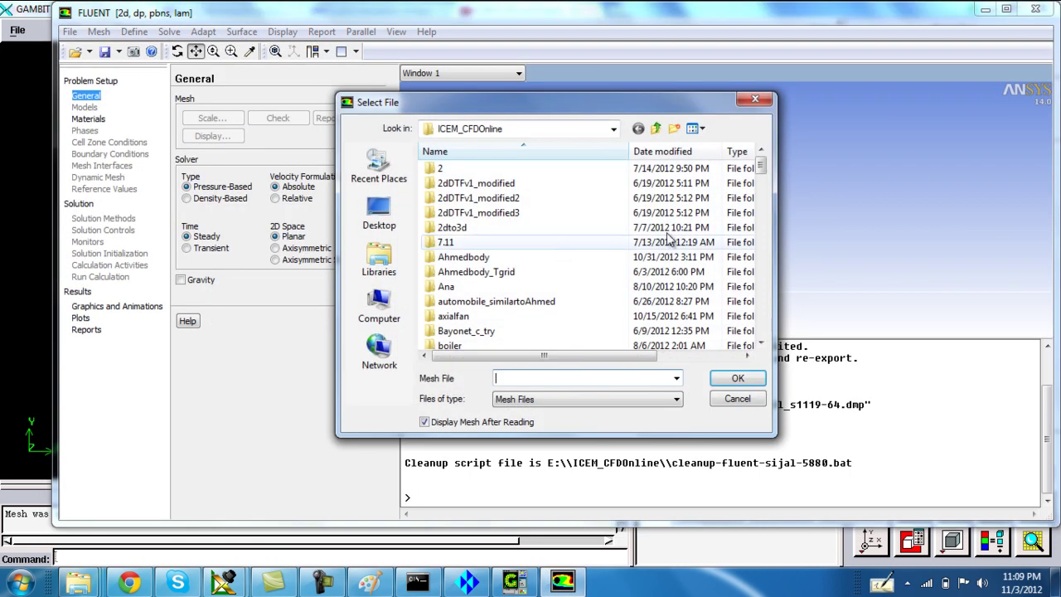
drag(761, 166, 778, 340)
double_click(456, 330)
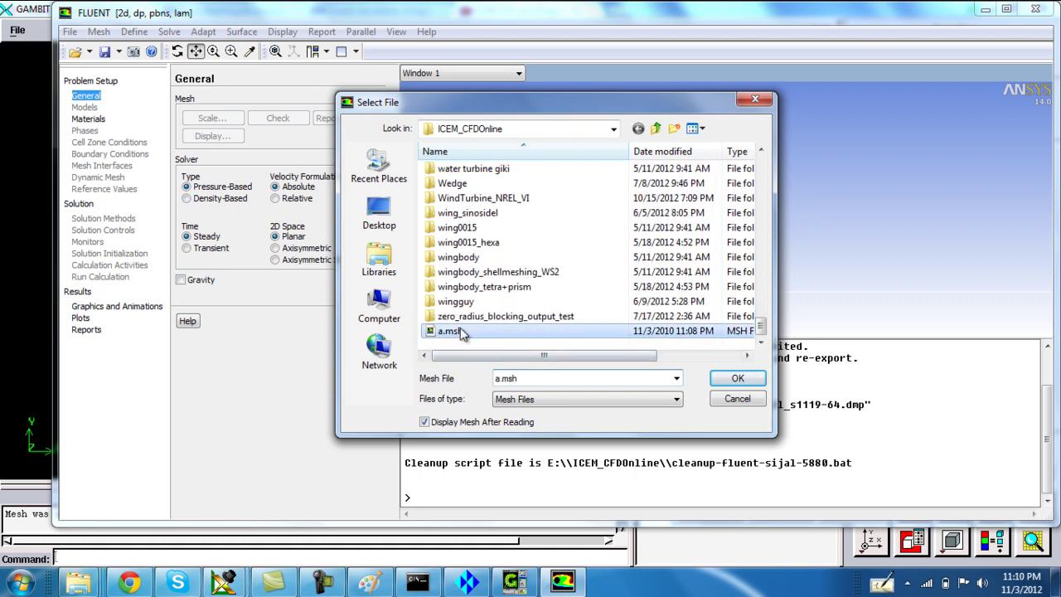
double_click(603, 8)
Step: Examine the displayed mesh up close around both notches along the channel's upper wall
middle_drag(629, 117, 695, 183)
middle_drag(637, 136, 737, 236)
middle_drag(625, 111, 667, 170)
middle_drag(586, 167, 670, 237)
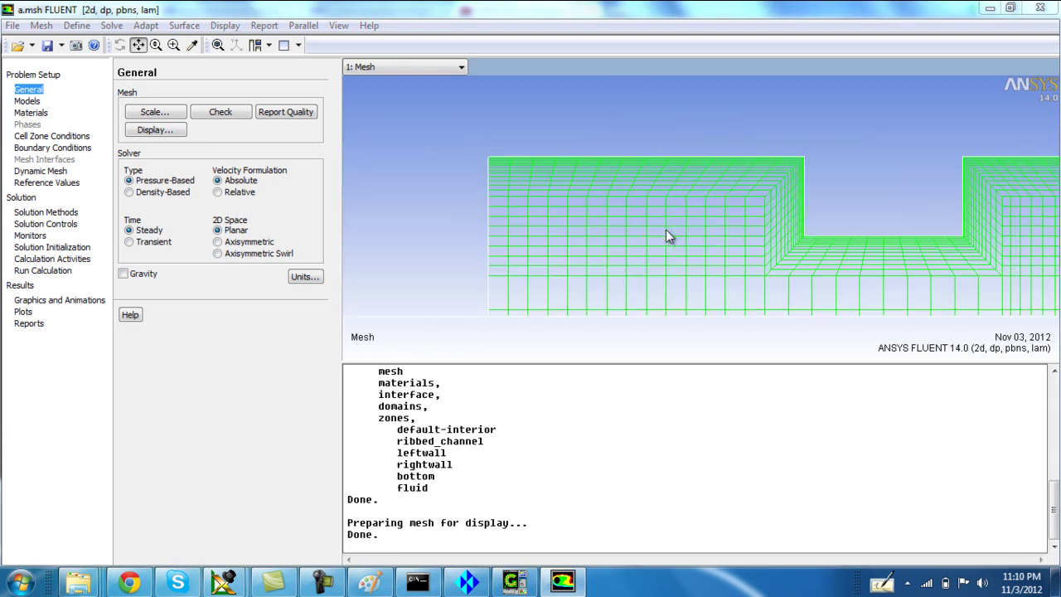
middle_drag(721, 154, 836, 268)
middle_drag(850, 308, 766, 213)
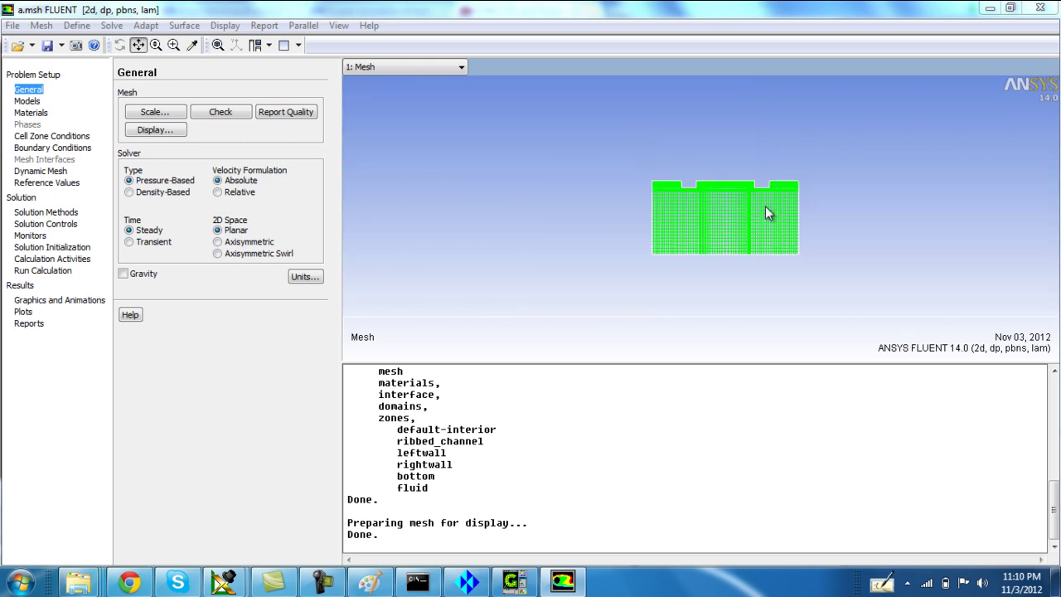
middle_drag(761, 164, 803, 230)
middle_drag(618, 107, 751, 208)
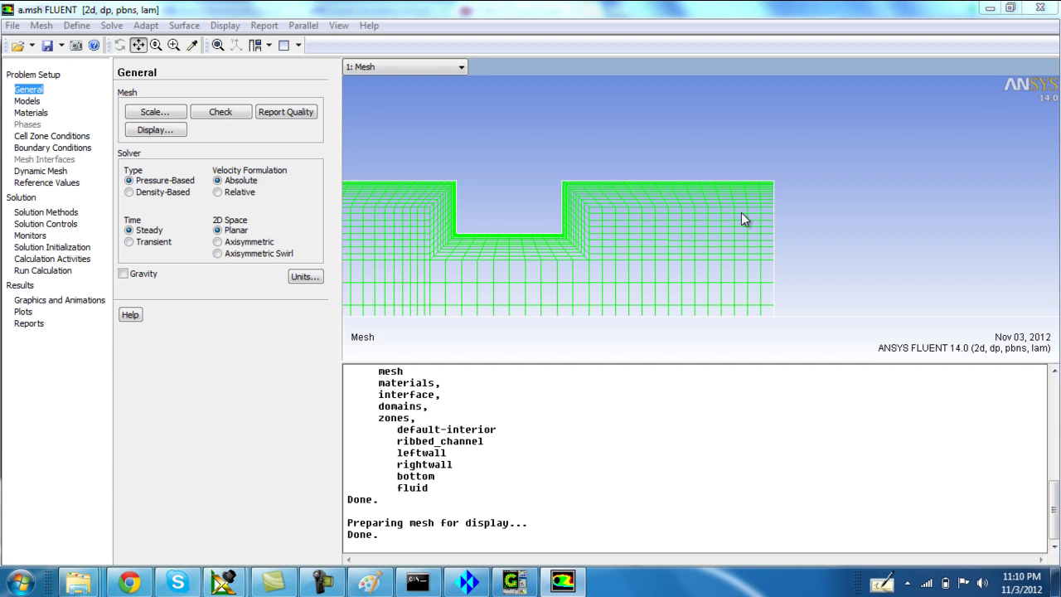